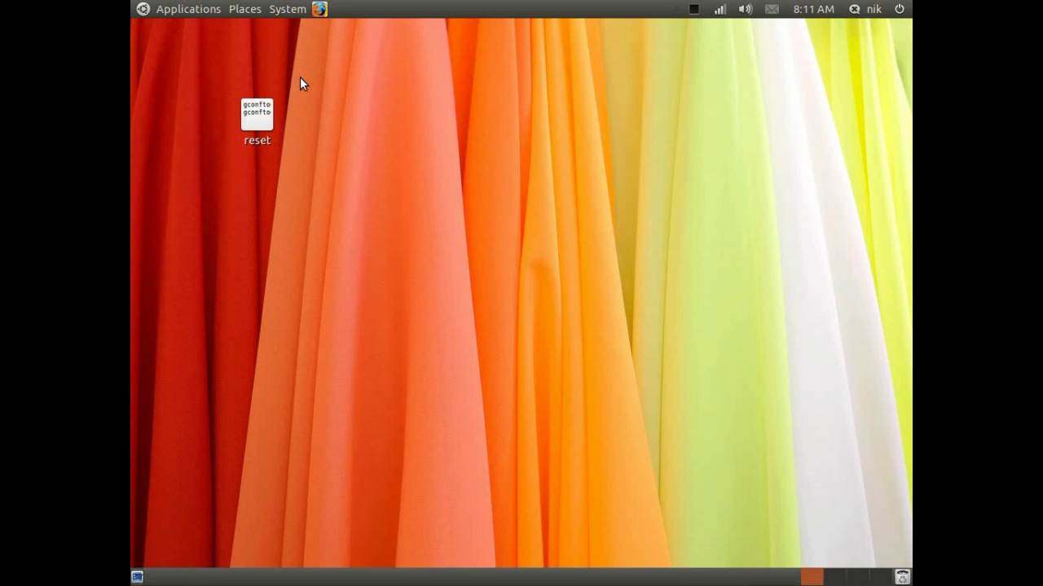
- Open the Login Screen administration settings and unlock them by authenticating with the account password
{"action": "left_click", "coordinate": [298, 9]}
{"action": "mouse_move", "coordinate": [301, 38]}
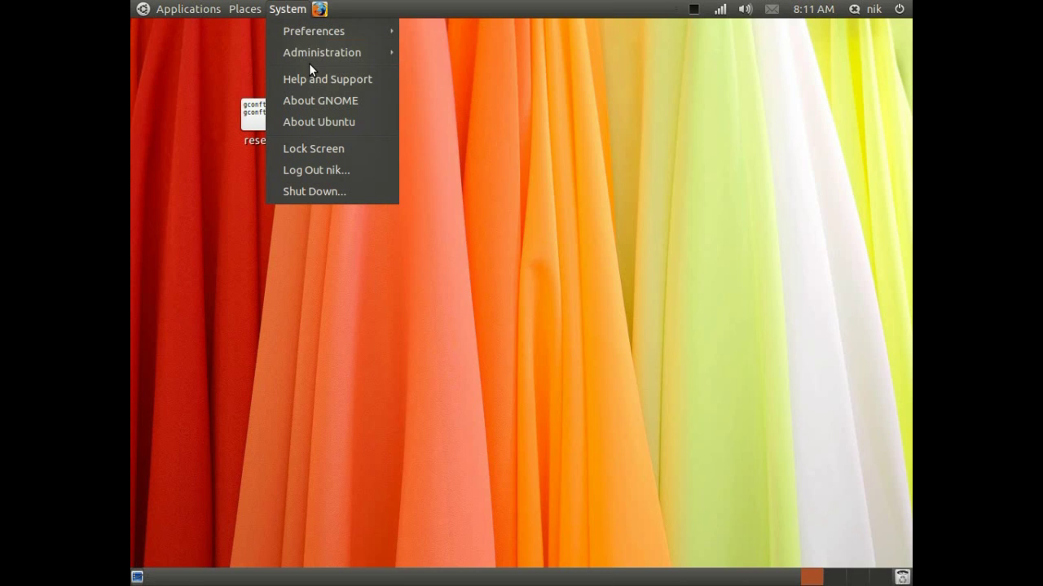
{"action": "mouse_move", "coordinate": [314, 60]}
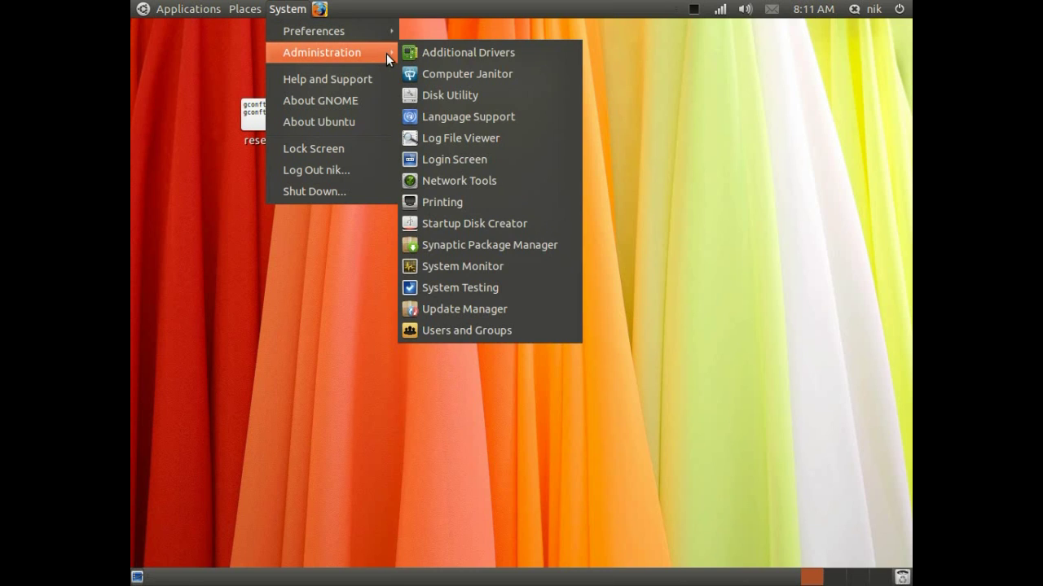
{"action": "left_click", "coordinate": [481, 158]}
{"action": "left_click_drag", "start_coordinate": [507, 186], "coordinate": [527, 137]}
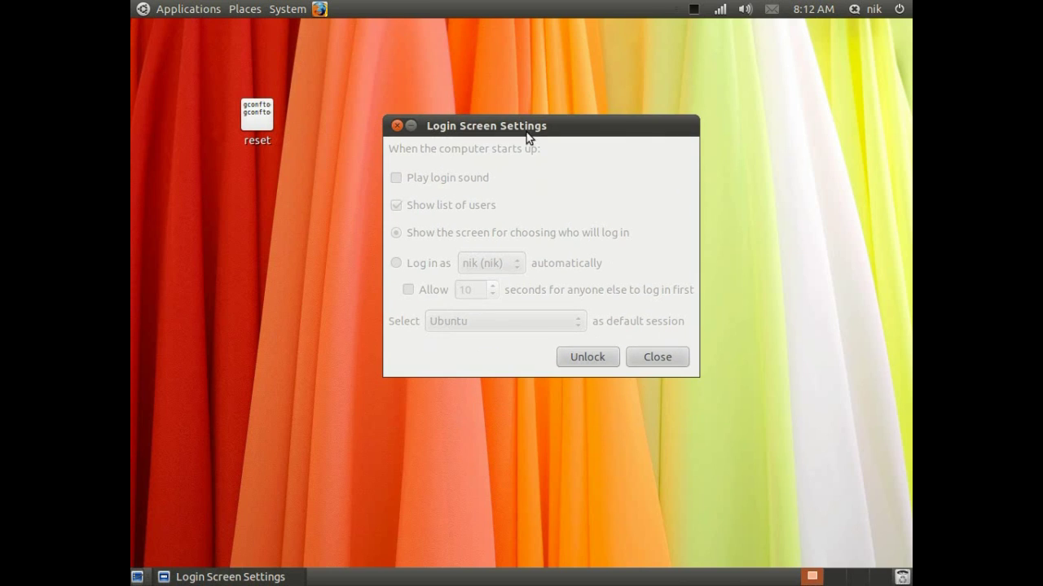
{"action": "left_click", "coordinate": [594, 358]}
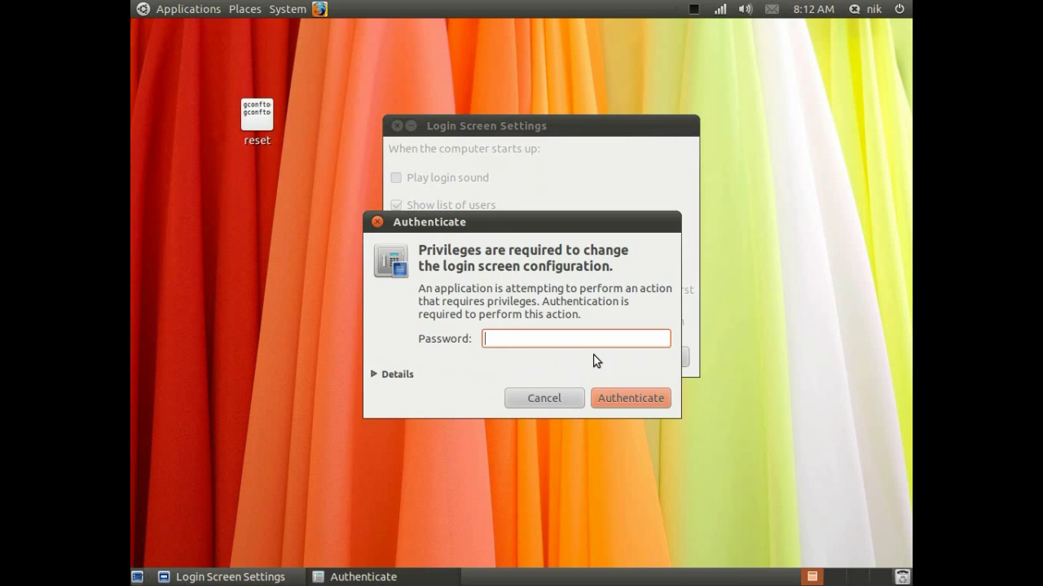
{"action": "type", "text": "****"}
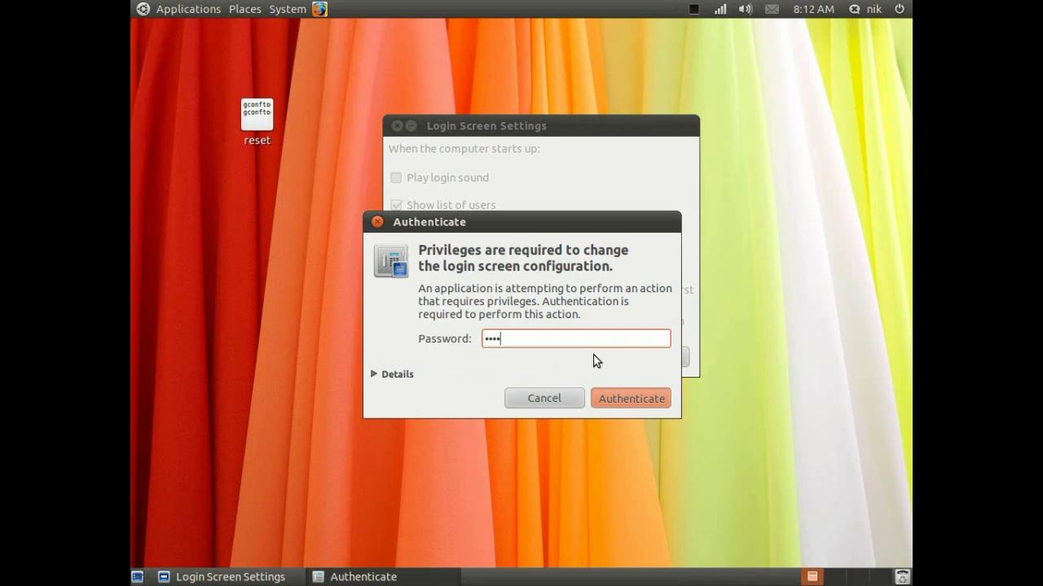
{"action": "key", "text": "Return"}
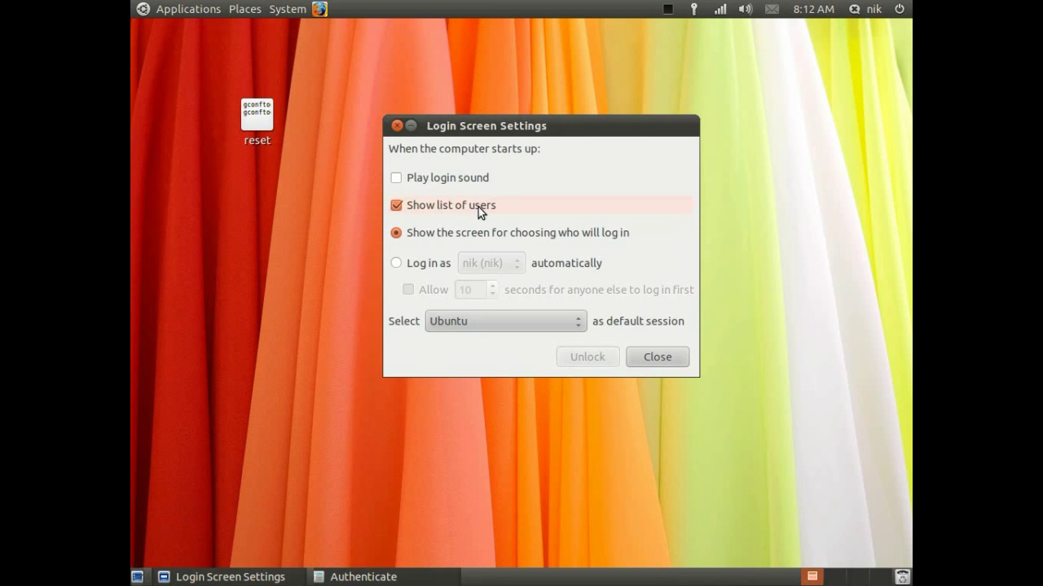
- Try the automatic log-in option, restore the screen for choosing who will log in, and close Login Screen Settings
{"action": "left_click_drag", "start_coordinate": [504, 127], "coordinate": [507, 103]}
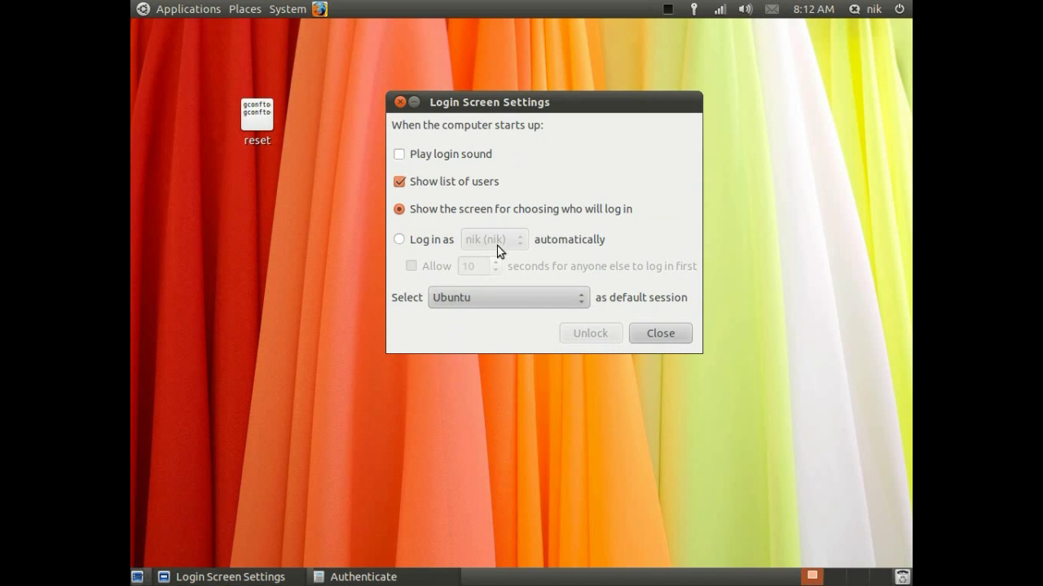
{"action": "left_click", "coordinate": [419, 242]}
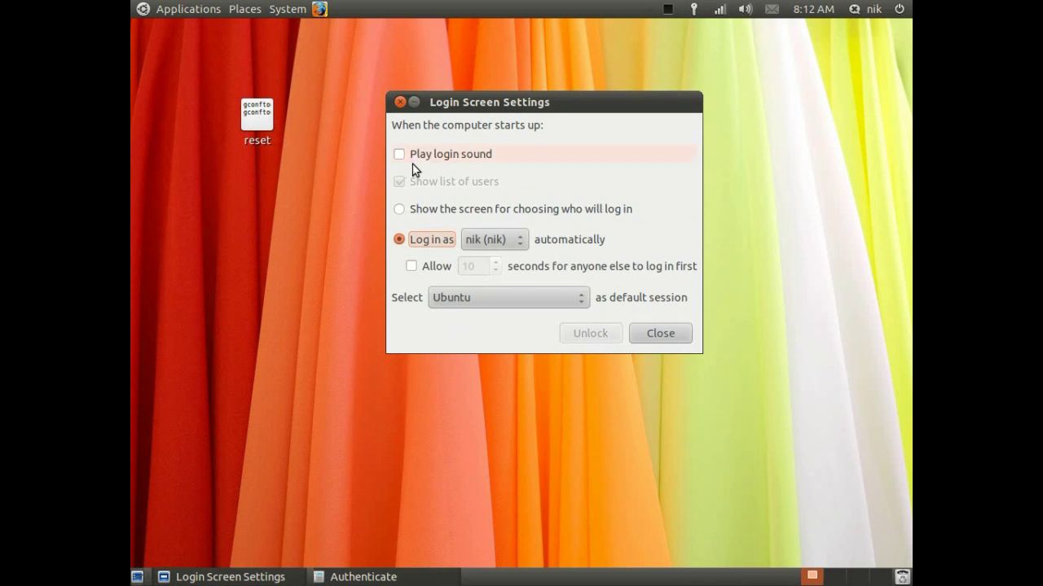
{"action": "left_click", "coordinate": [415, 211]}
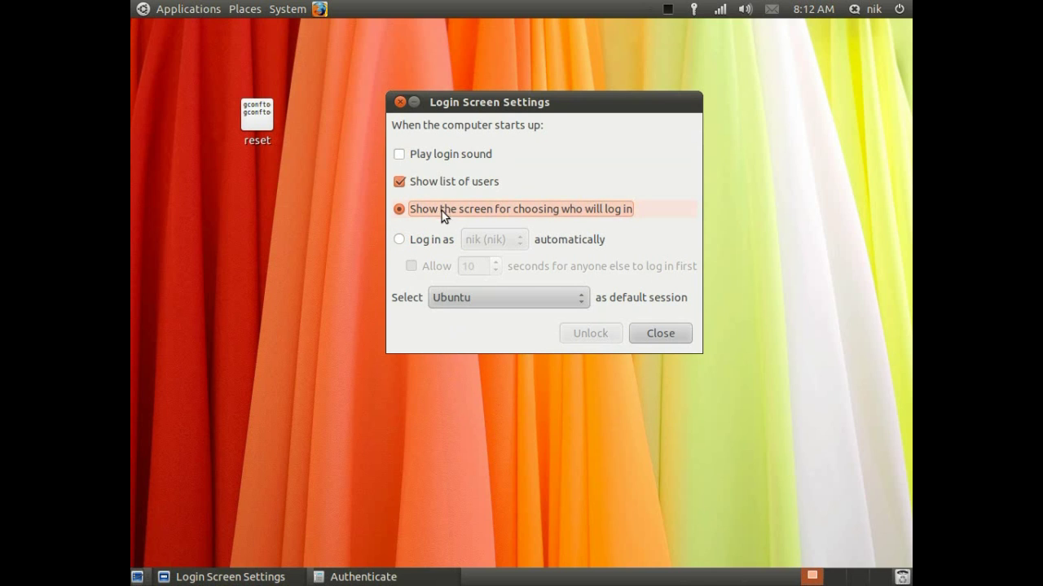
{"action": "left_click_drag", "start_coordinate": [563, 101], "coordinate": [565, 96]}
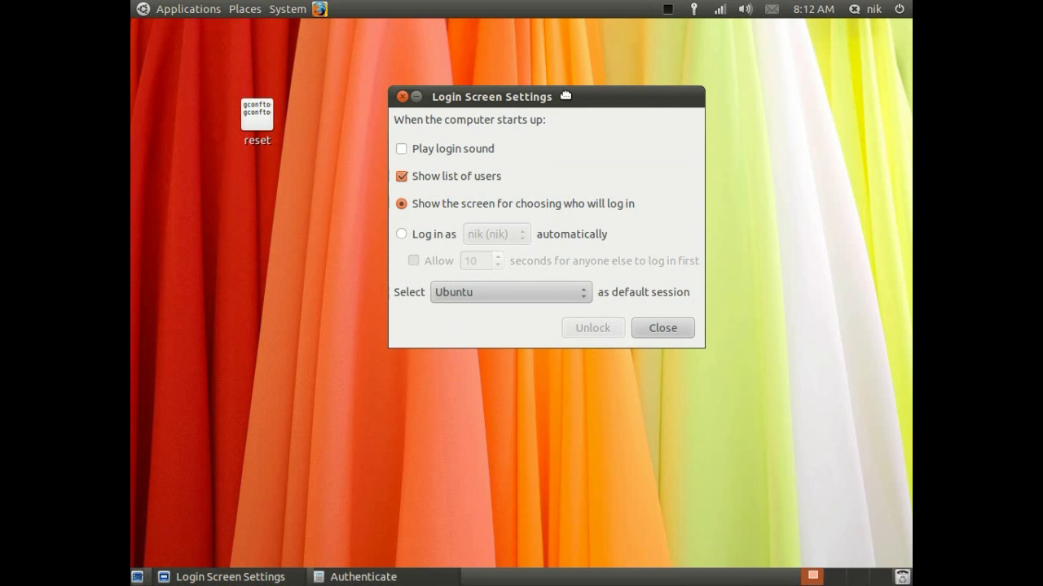
{"action": "left_click_drag", "start_coordinate": [566, 96], "coordinate": [645, 125]}
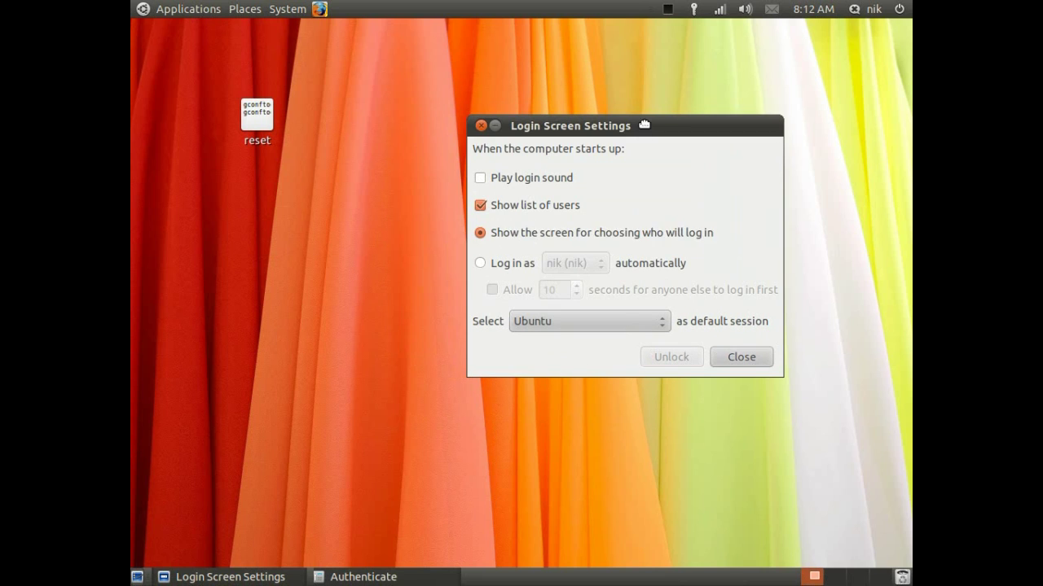
{"action": "left_click", "coordinate": [481, 126]}
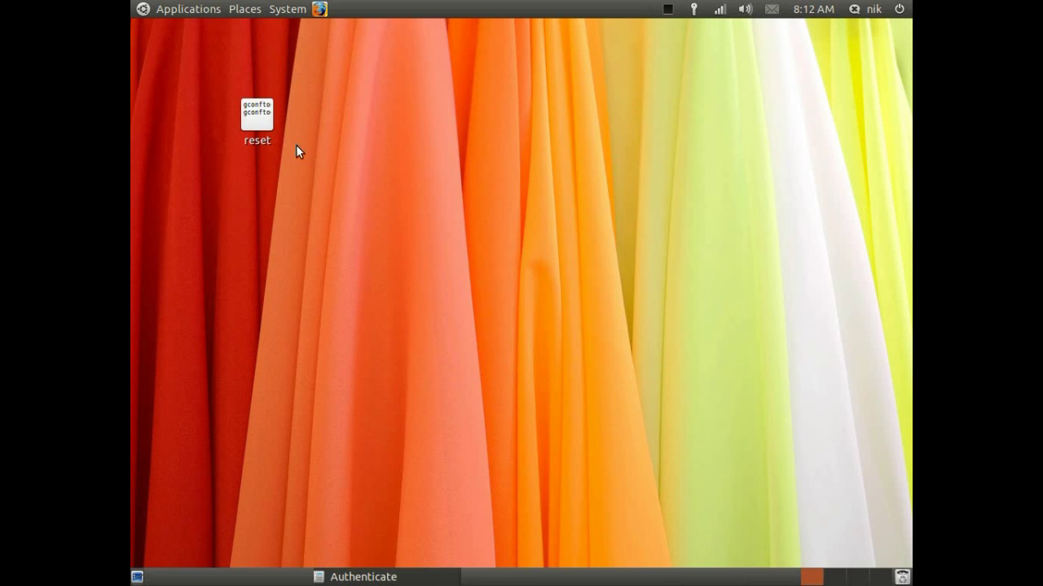
- Open the reset file from the desktop and select its gconftool --recursive-unset /apps/compiz-1 line
{"action": "double_click", "coordinate": [257, 114]}
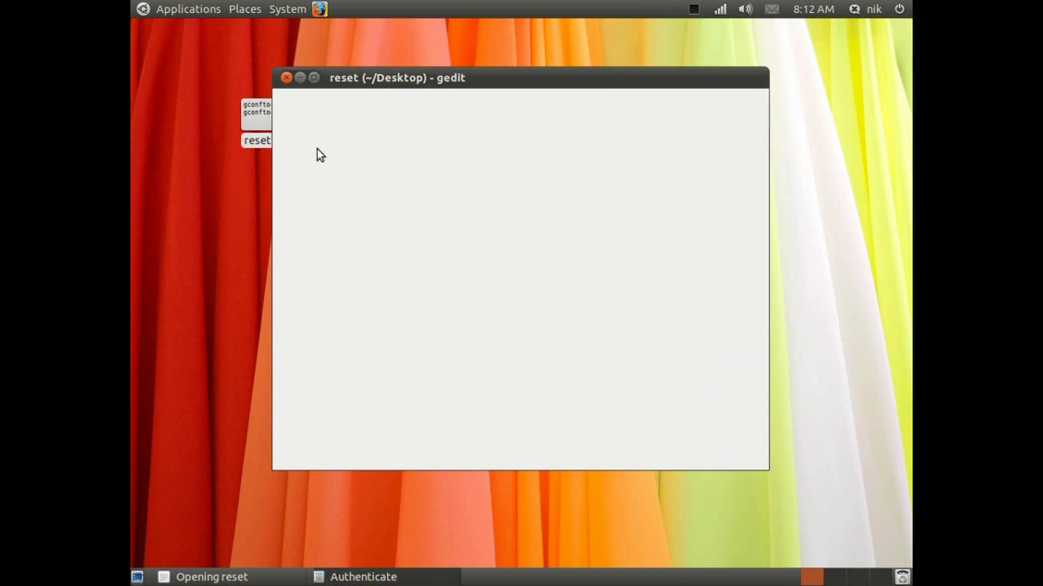
{"action": "left_click_drag", "start_coordinate": [441, 78], "coordinate": [472, 99]}
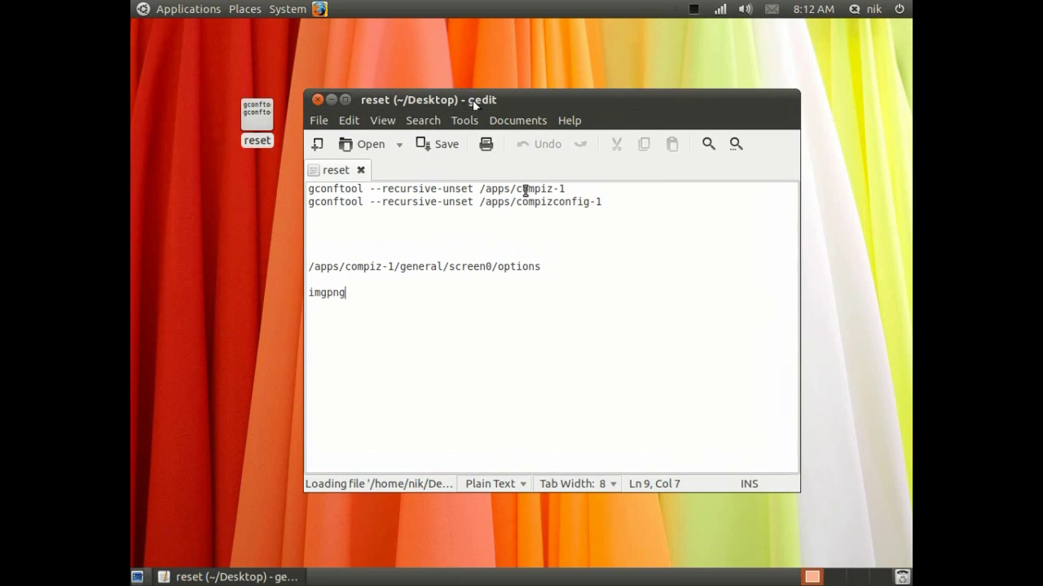
{"action": "left_click_drag", "start_coordinate": [565, 189], "coordinate": [309, 192]}
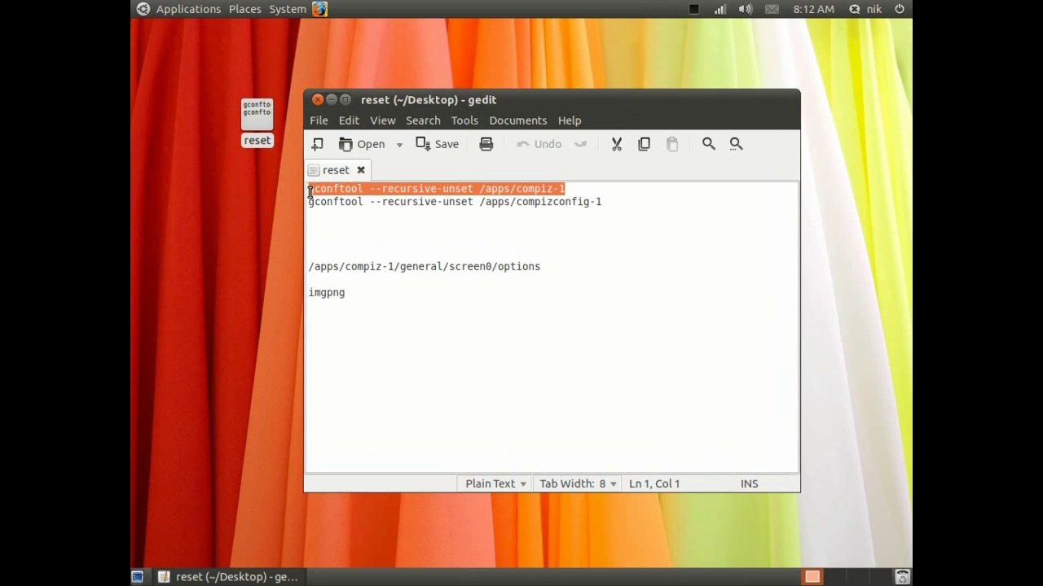
- Open a Terminal and move its window clear of the gconftool commands in the reset file
{"action": "left_click", "coordinate": [142, 8]}
{"action": "mouse_move", "coordinate": [142, 33]}
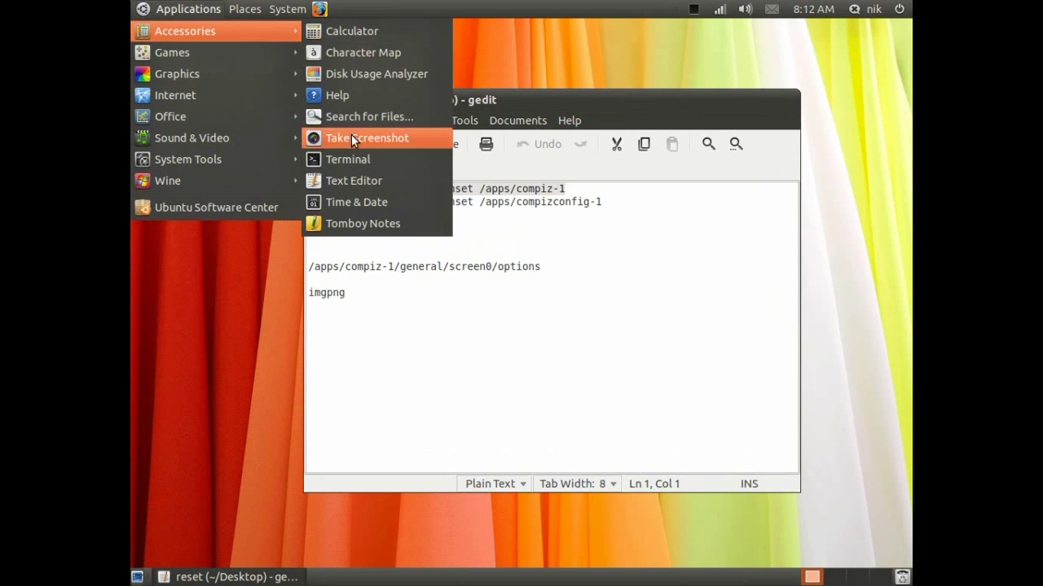
{"action": "left_click", "coordinate": [350, 159]}
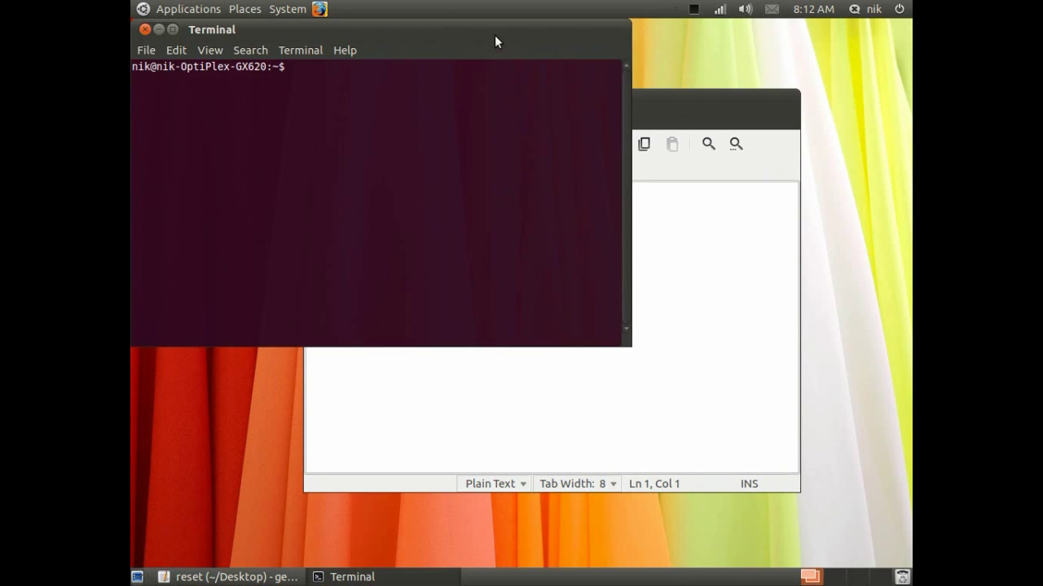
{"action": "left_click_drag", "start_coordinate": [494, 35], "coordinate": [554, 256]}
- Select the /apps/compiz-1 and /apps/compizconfig-1 gconftool lines one after the other, returning to the Terminal after each
{"action": "double_click", "coordinate": [475, 190]}
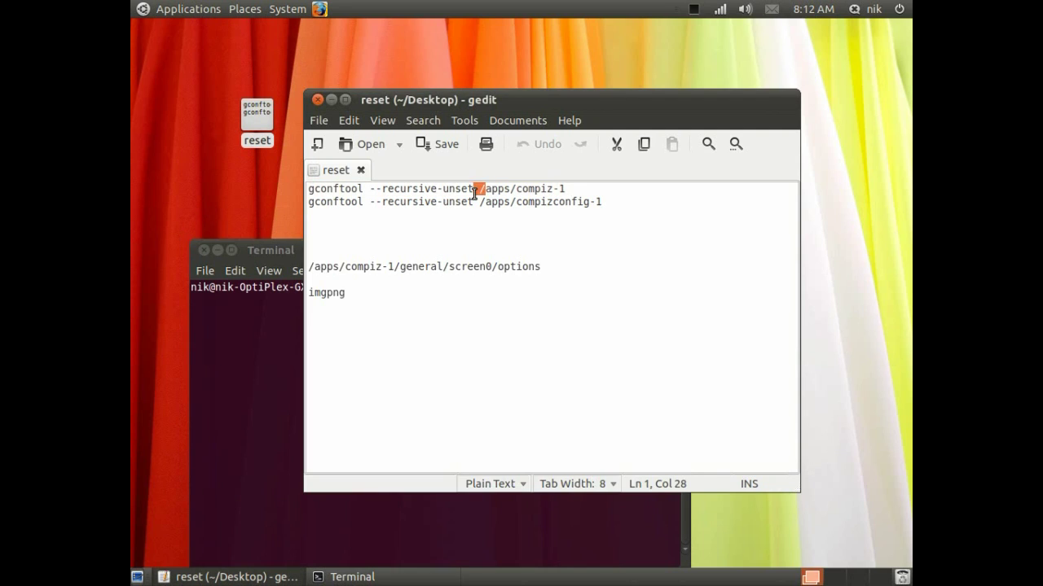
{"action": "triple_click", "coordinate": [475, 190]}
{"action": "left_click", "coordinate": [272, 338]}
{"action": "right_click", "coordinate": [431, 319]}
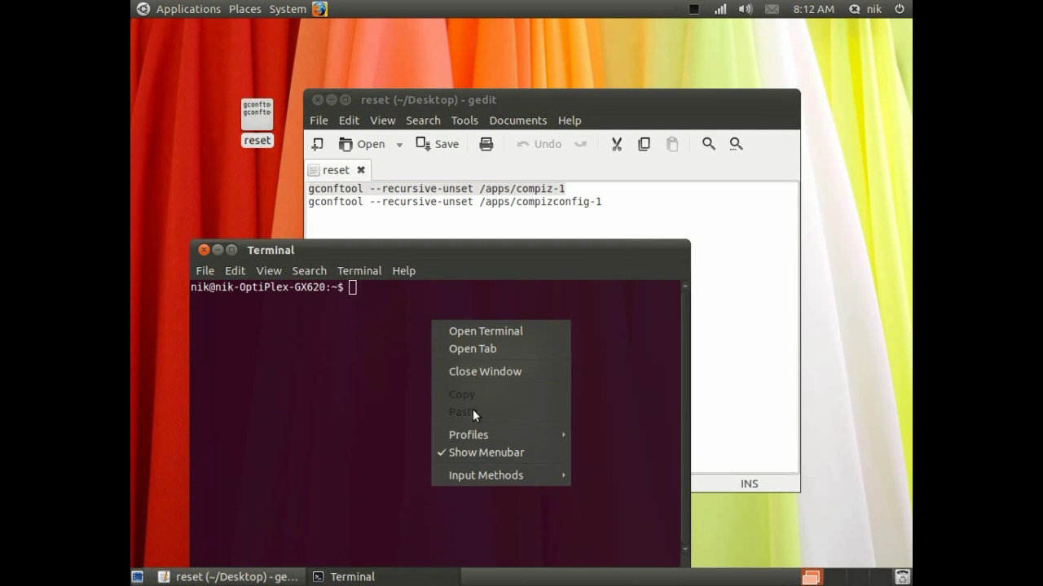
{"action": "left_click", "coordinate": [330, 359]}
{"action": "left_click", "coordinate": [438, 204]}
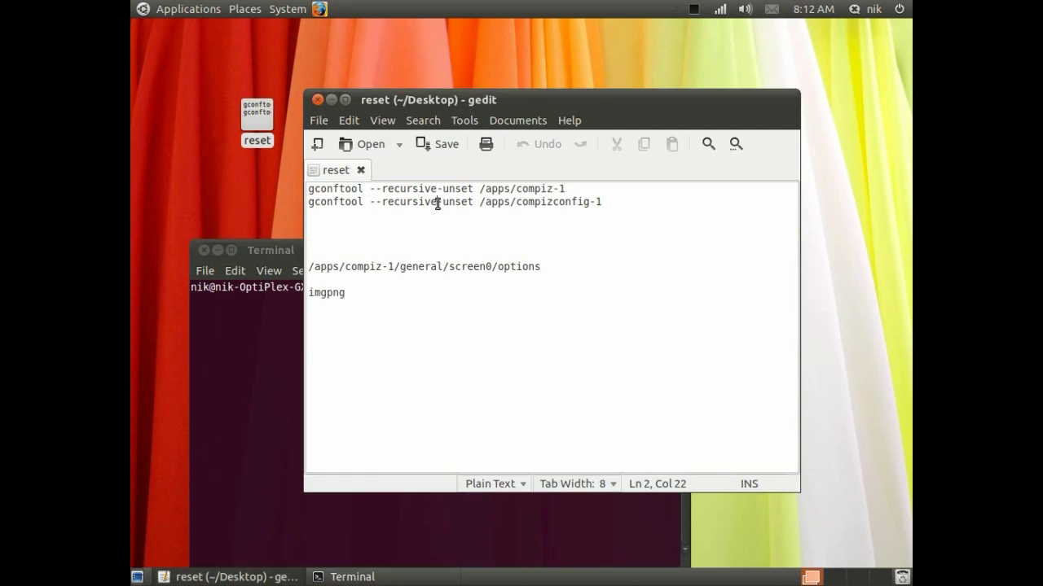
{"action": "triple_click", "coordinate": [437, 204]}
{"action": "left_click", "coordinate": [258, 379]}
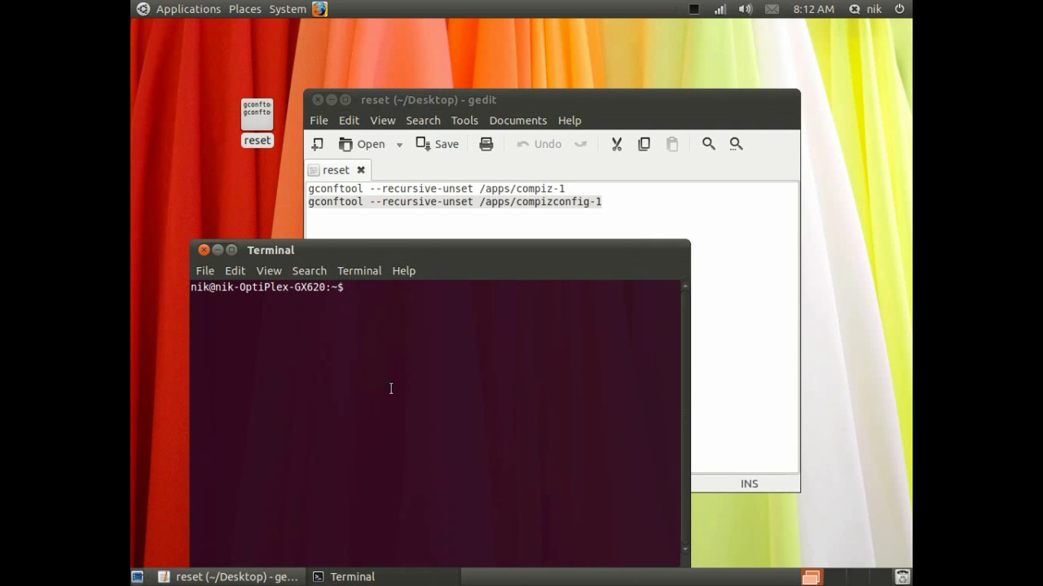
- Close the Terminal and the reset file's editor window
{"action": "left_click_drag", "start_coordinate": [292, 254], "coordinate": [308, 244]}
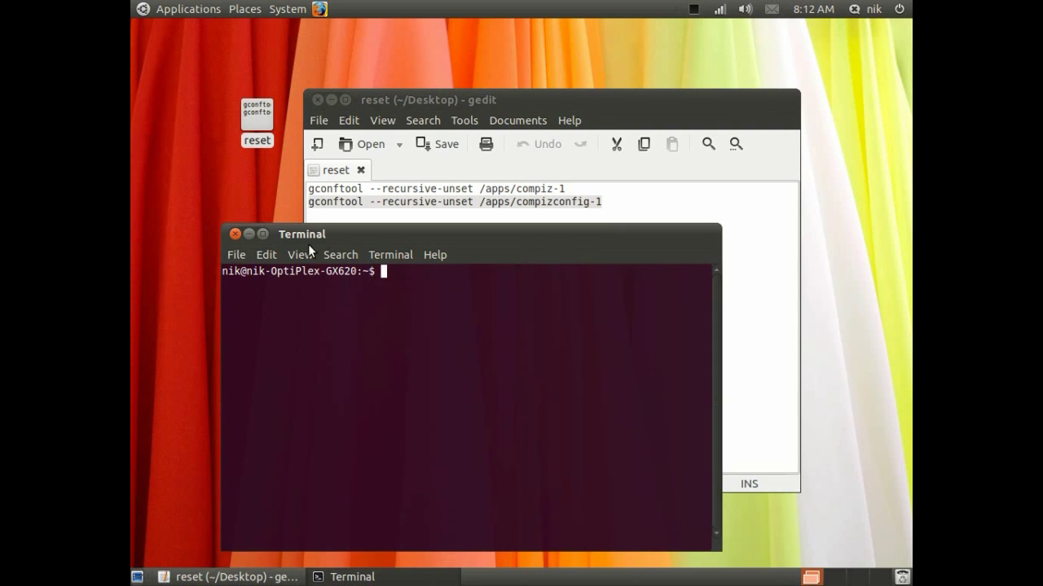
{"action": "left_click", "coordinate": [235, 233]}
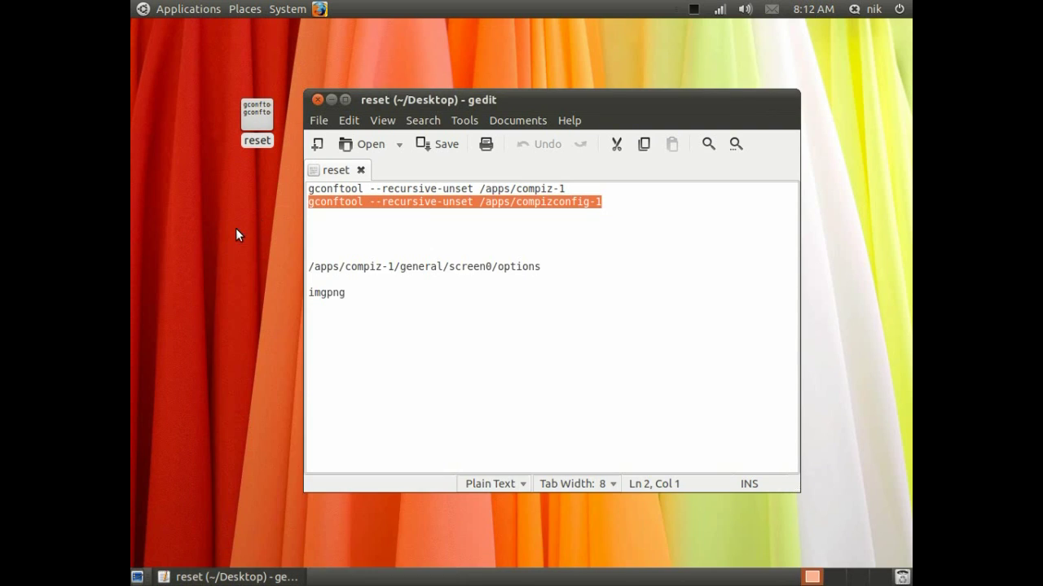
{"action": "left_click", "coordinate": [317, 99]}
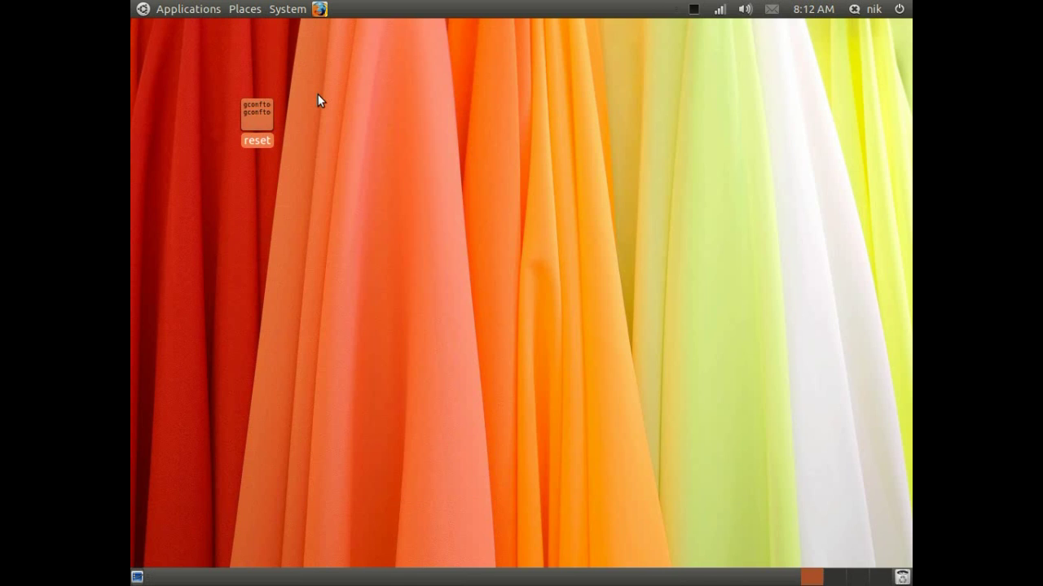
- Move the reset file's icon to the desktop's upper-right area, clear of the launcher
{"action": "left_click", "coordinate": [386, 167]}
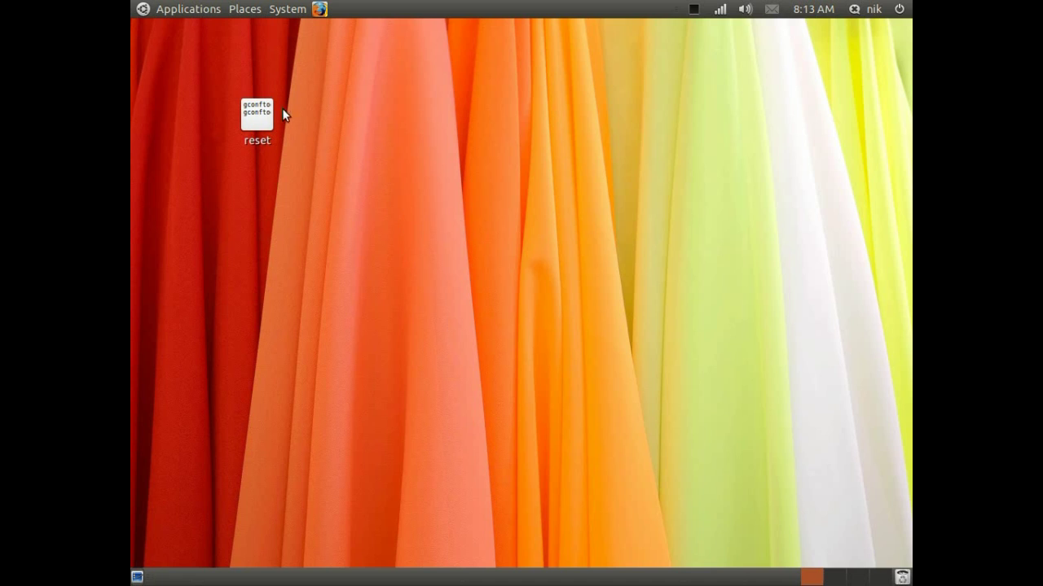
{"action": "left_click_drag", "start_coordinate": [255, 112], "coordinate": [187, 65]}
{"action": "left_click", "coordinate": [384, 134]}
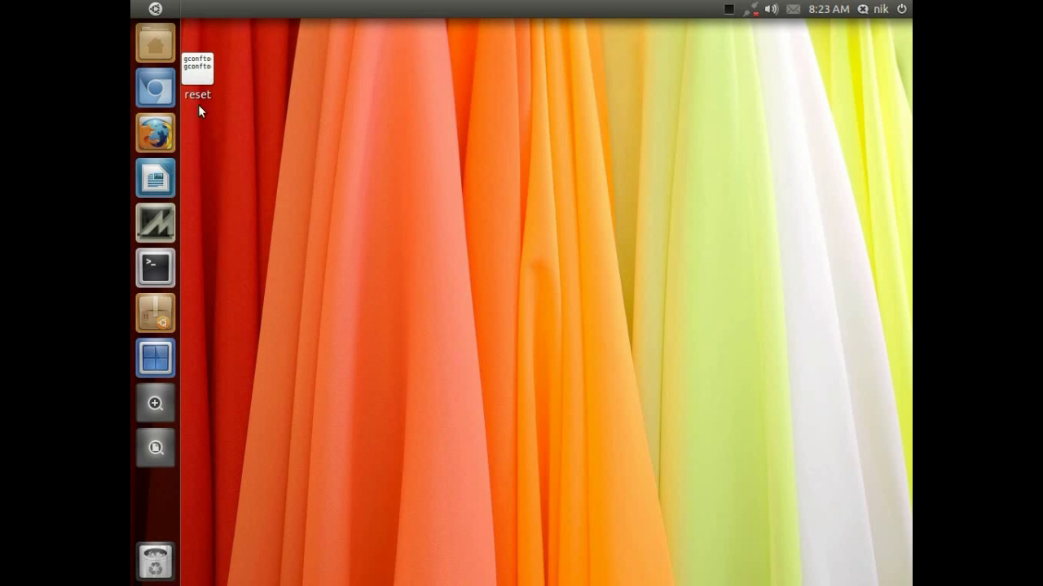
{"action": "left_click_drag", "start_coordinate": [198, 76], "coordinate": [855, 69]}
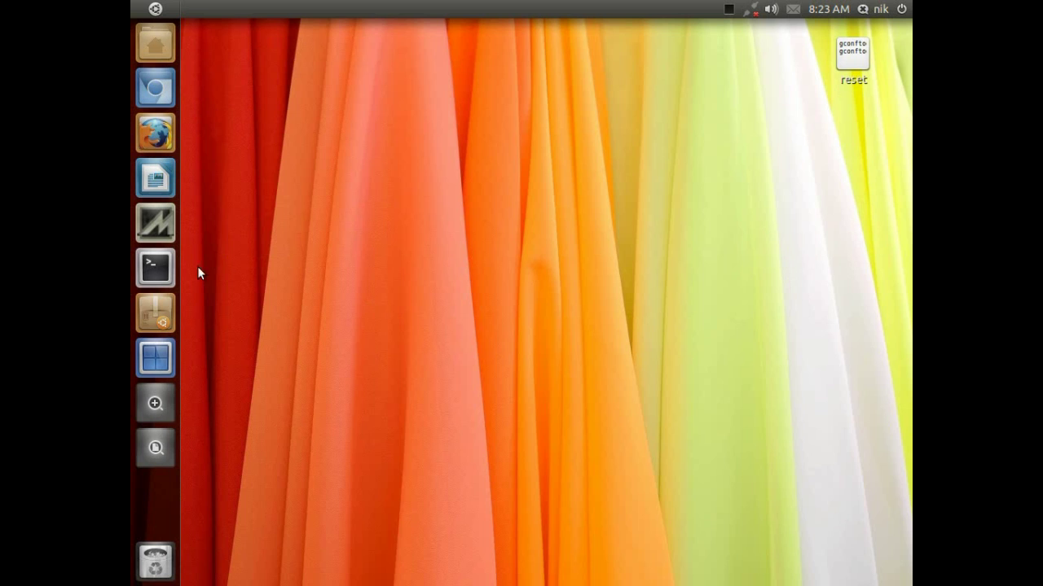
- Open a Terminal, move it away from the launcher, and set its window to Always On Top
{"action": "left_click", "coordinate": [147, 257]}
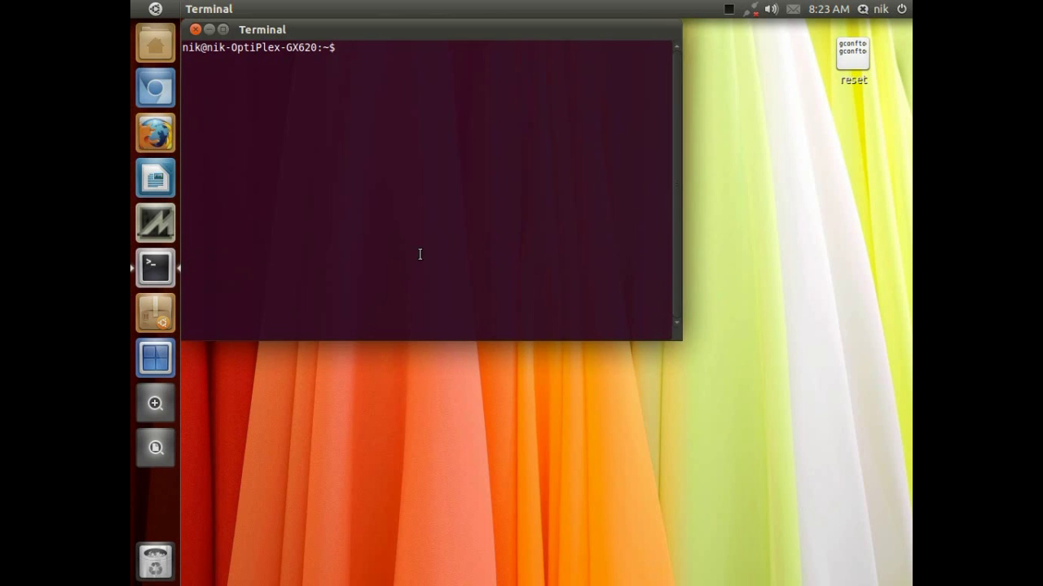
{"action": "left_click_drag", "start_coordinate": [437, 30], "coordinate": [468, 77]}
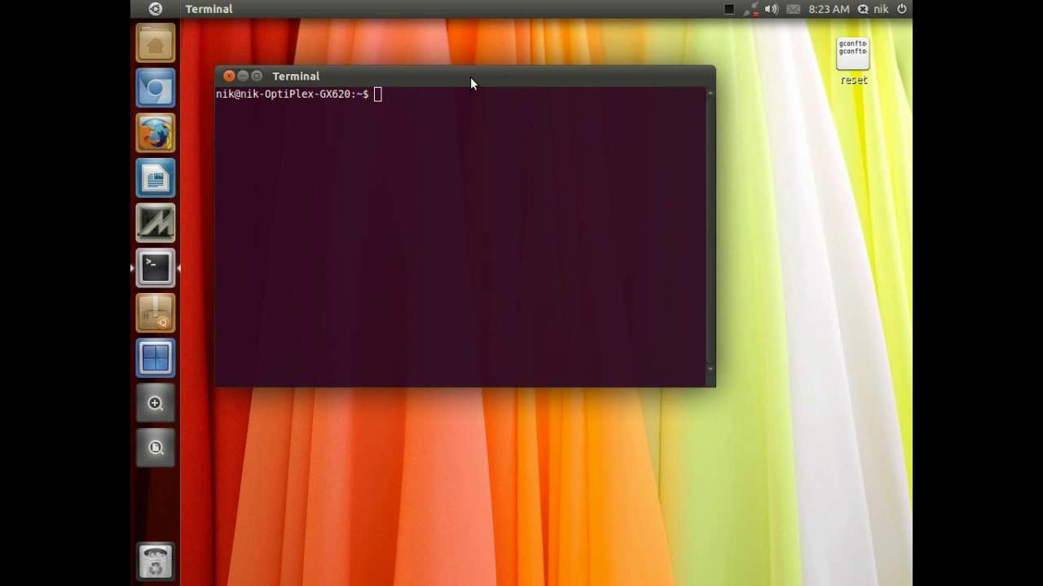
{"action": "right_click", "coordinate": [470, 77]}
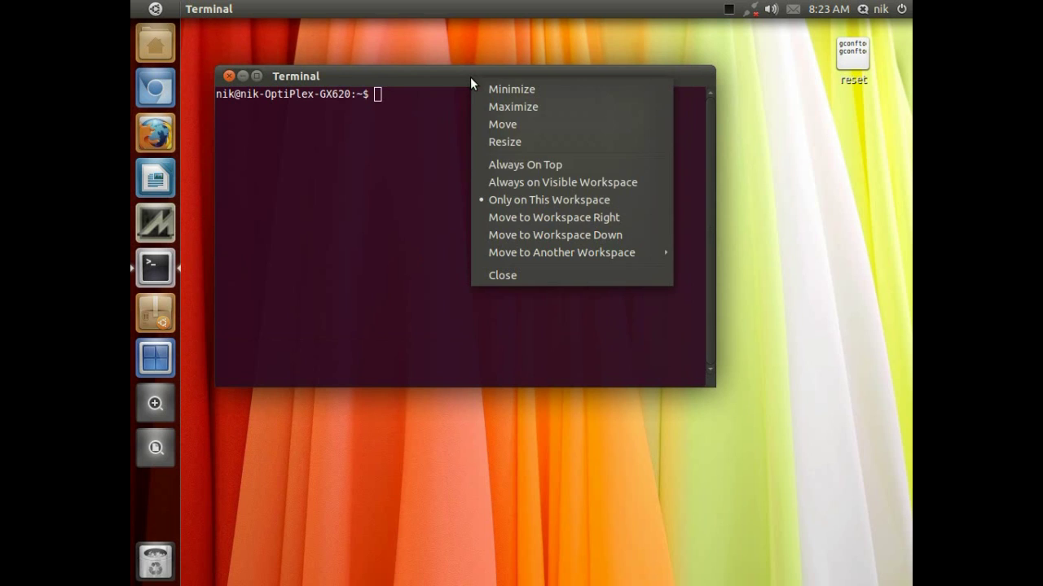
{"action": "left_click", "coordinate": [527, 166]}
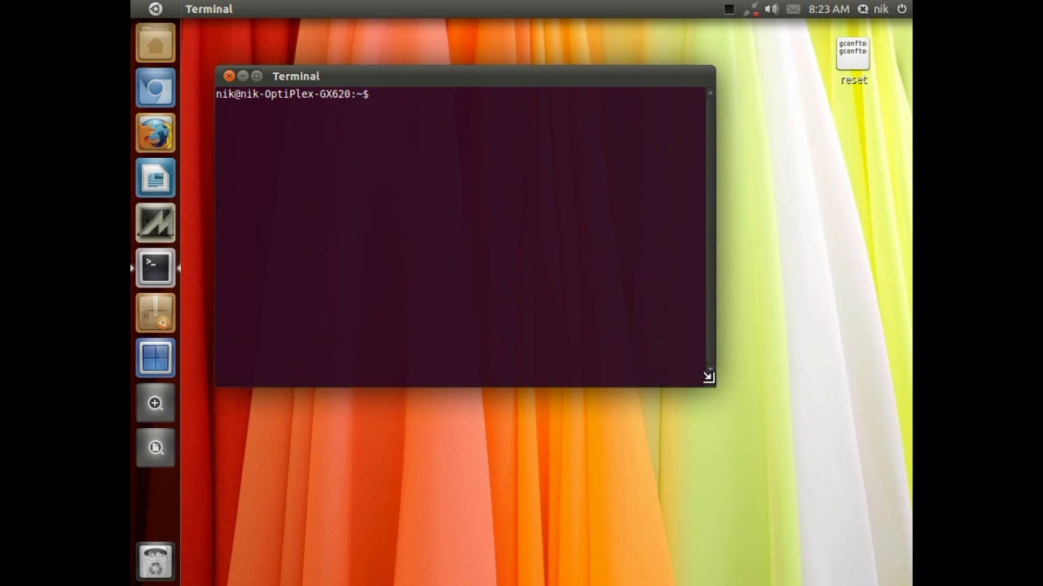
- Shrink the Terminal window to a small box and place it a little lower beside the launcher
{"action": "left_click_drag", "start_coordinate": [708, 377], "coordinate": [375, 213]}
{"action": "left_click_drag", "start_coordinate": [320, 75], "coordinate": [311, 94]}
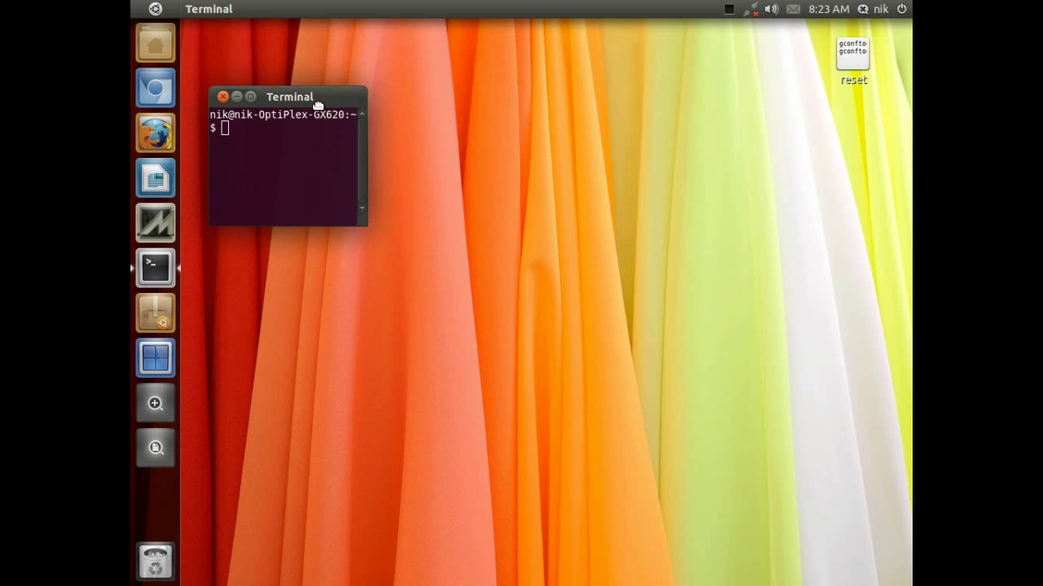
{"action": "left_click_drag", "start_coordinate": [317, 105], "coordinate": [323, 161]}
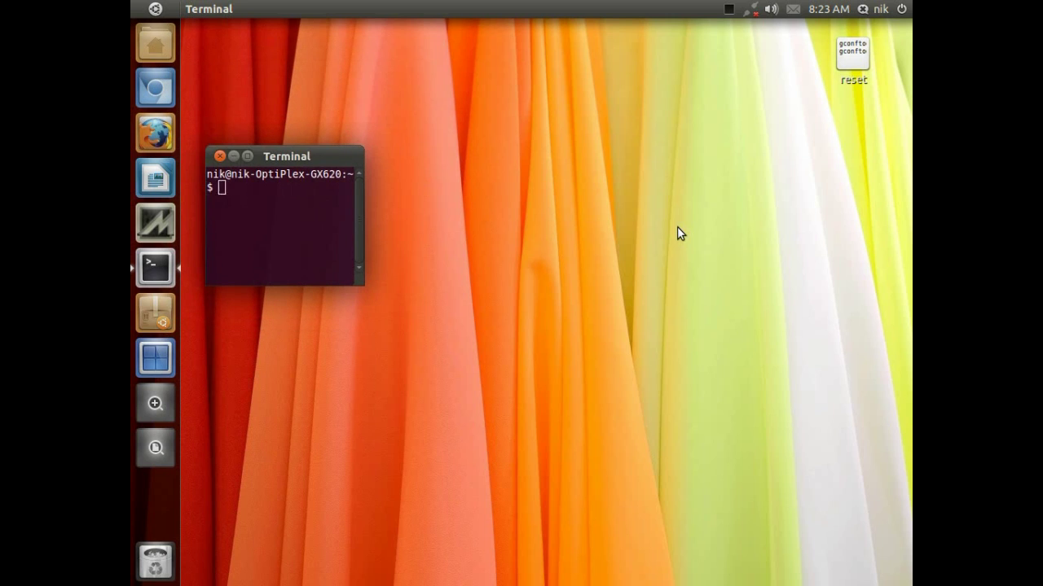
- Search the applications for "cc" and launch CompizConfig Settings Manager
{"action": "key", "text": "super"}
{"action": "type", "text": "cc"}
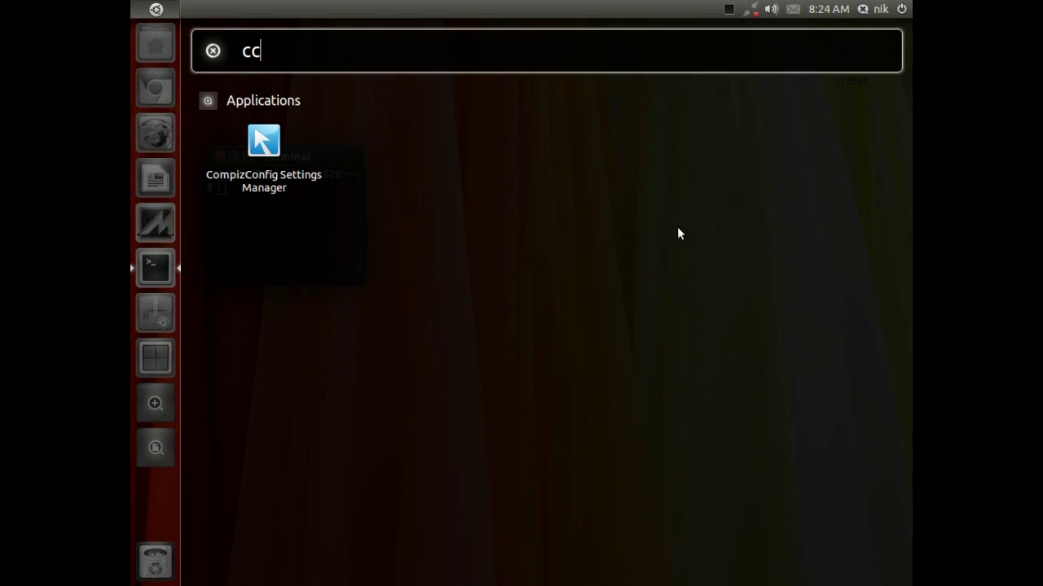
{"action": "key", "text": "Return"}
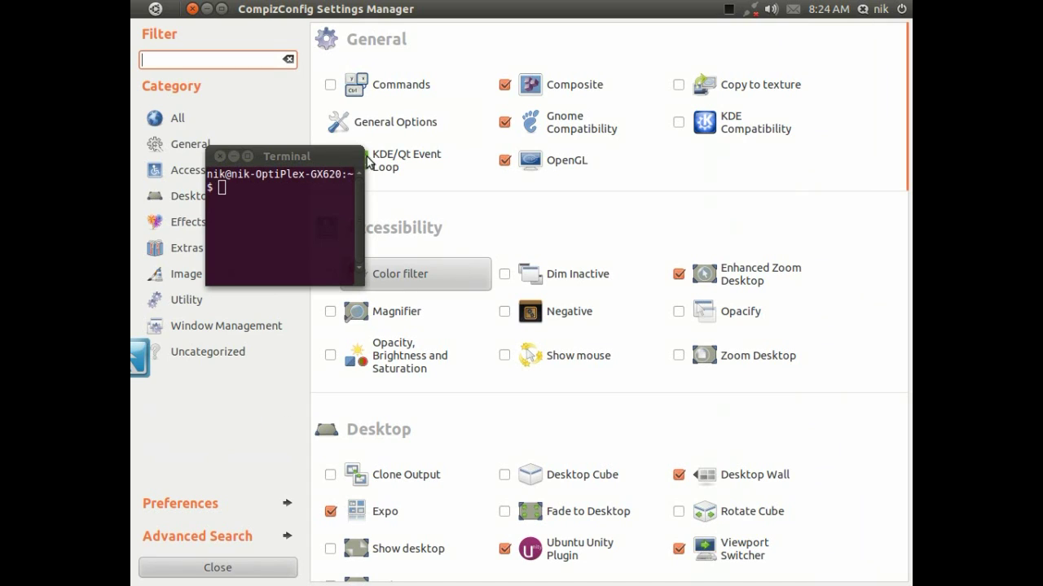
- Move the Terminal into the window's upper-left corner, clear of the plugin list, and examine which plugins are enabled in each category
{"action": "mouse_move", "coordinate": [323, 157]}
{"action": "left_mouse_down"}
{"action": "mouse_move", "coordinate": [262, 134]}
{"action": "mouse_move", "coordinate": [249, 48]}
{"action": "left_mouse_up"}
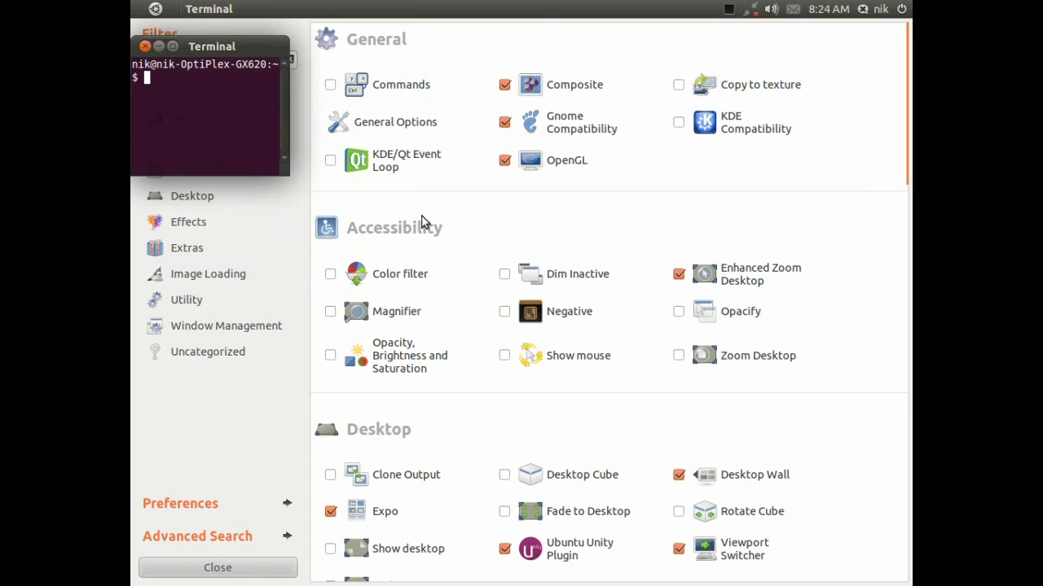
{"action": "scroll", "coordinate": [495, 272], "scroll_direction": "down", "scroll_amount": 10}
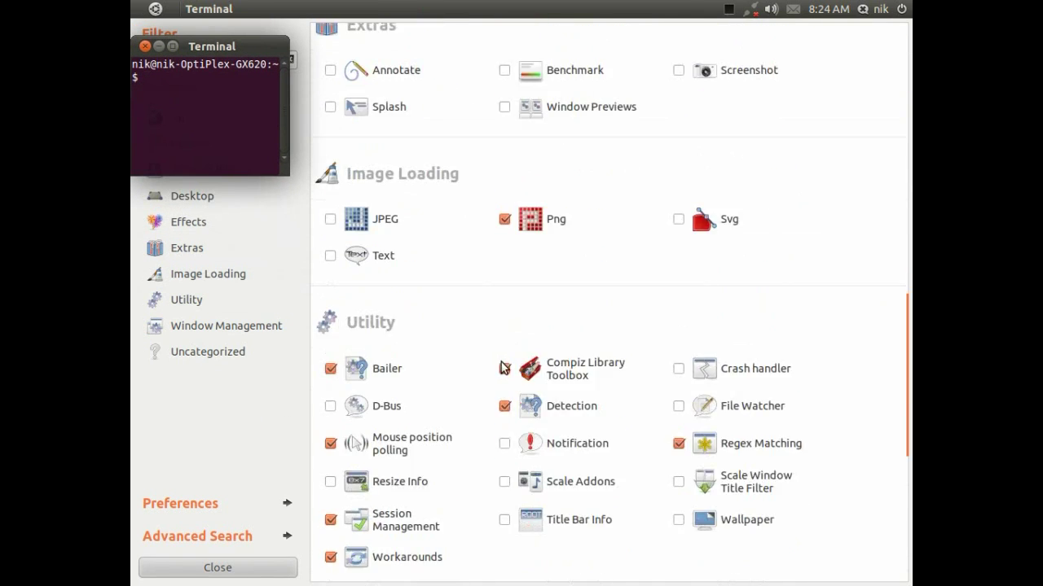
{"action": "scroll", "coordinate": [493, 382], "scroll_direction": "down", "scroll_amount": 4}
{"action": "scroll", "coordinate": [531, 380], "scroll_direction": "down", "scroll_amount": 5}
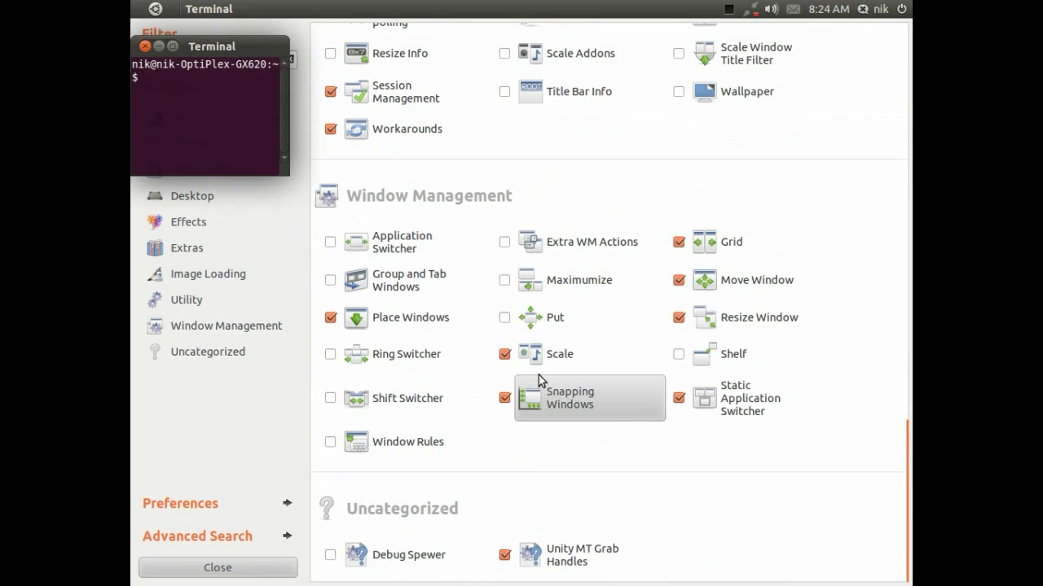
{"action": "scroll", "coordinate": [525, 462], "scroll_direction": "up", "scroll_amount": 9}
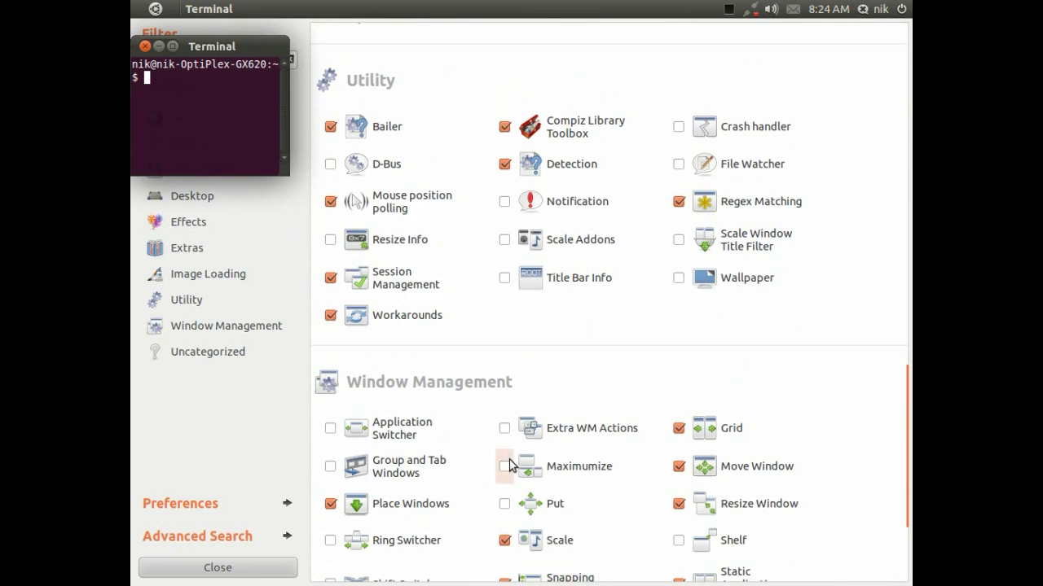
{"action": "scroll", "coordinate": [487, 447], "scroll_direction": "up", "scroll_amount": 6}
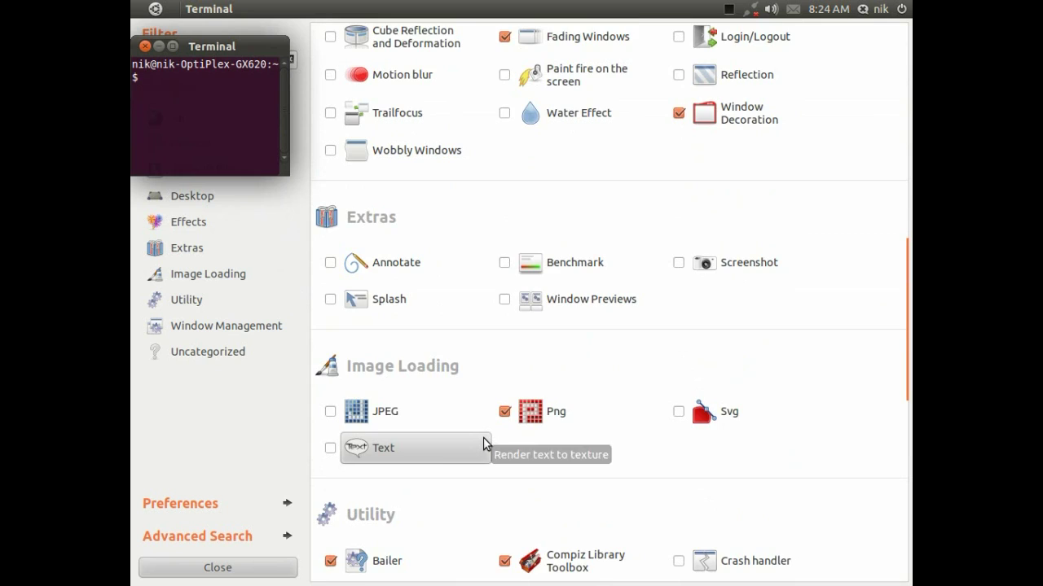
{"action": "scroll", "coordinate": [483, 438], "scroll_direction": "up", "scroll_amount": 5}
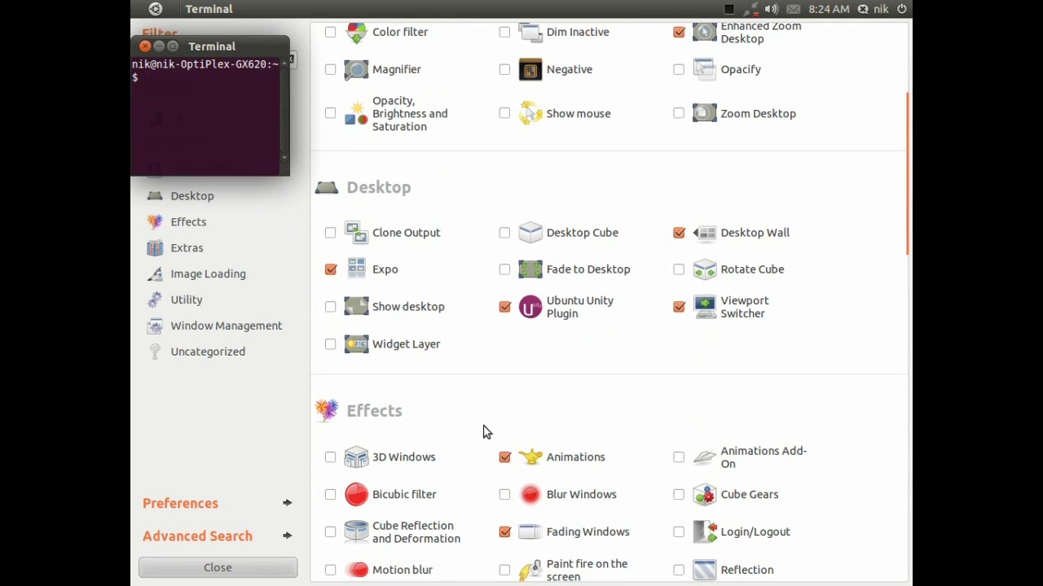
{"action": "scroll", "coordinate": [483, 430], "scroll_direction": "up", "scroll_amount": 4}
{"action": "scroll", "coordinate": [476, 380], "scroll_direction": "down", "scroll_amount": 15}
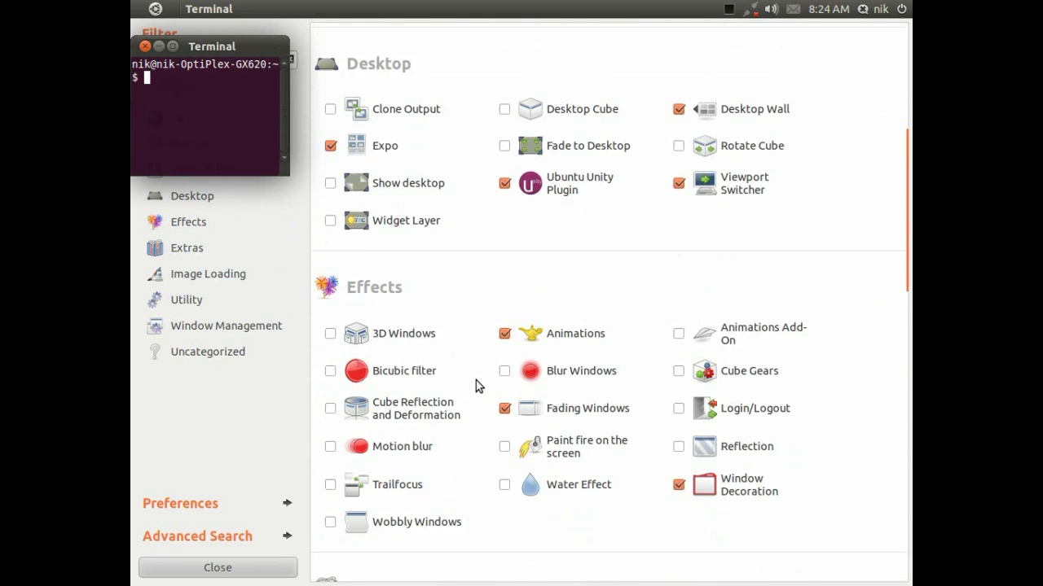
{"action": "scroll", "coordinate": [475, 380], "scroll_direction": "down", "scroll_amount": 8}
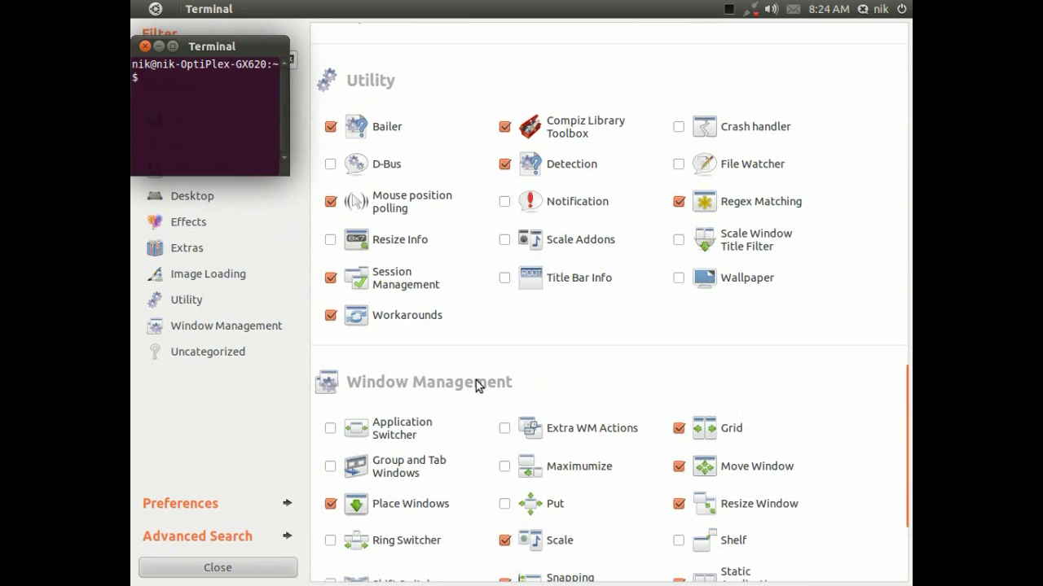
{"action": "scroll", "coordinate": [476, 380], "scroll_direction": "up", "scroll_amount": 8}
{"action": "scroll", "coordinate": [475, 381], "scroll_direction": "up", "scroll_amount": 10}
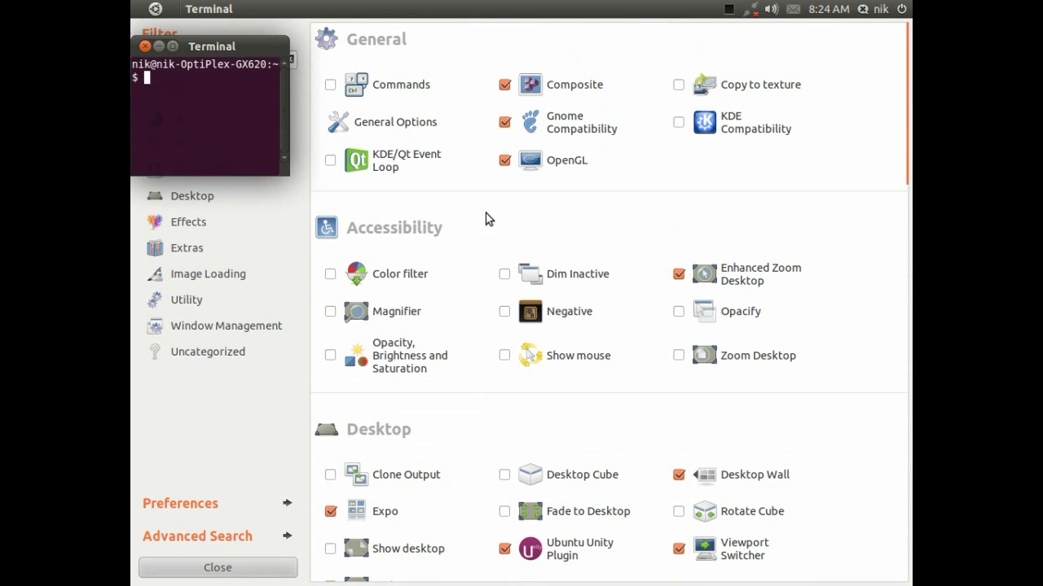
{"action": "scroll", "coordinate": [486, 211], "scroll_direction": "down", "scroll_amount": 4}
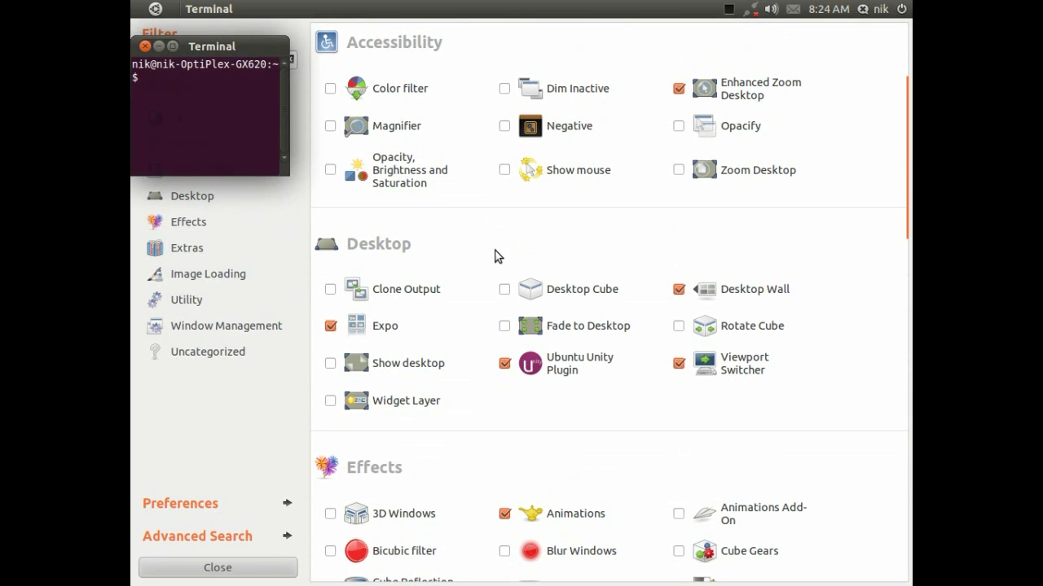
- Shift the Terminal slightly right over the category list and review the plugins from General through Utility again
{"action": "left_click_drag", "start_coordinate": [232, 45], "coordinate": [257, 48]}
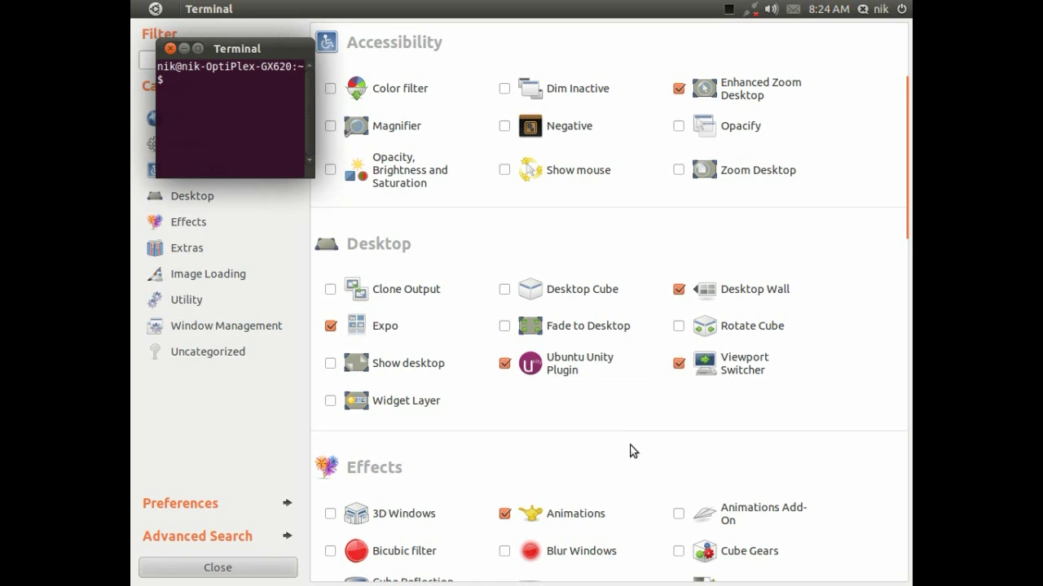
{"action": "scroll", "coordinate": [633, 450], "scroll_direction": "down", "scroll_amount": 8}
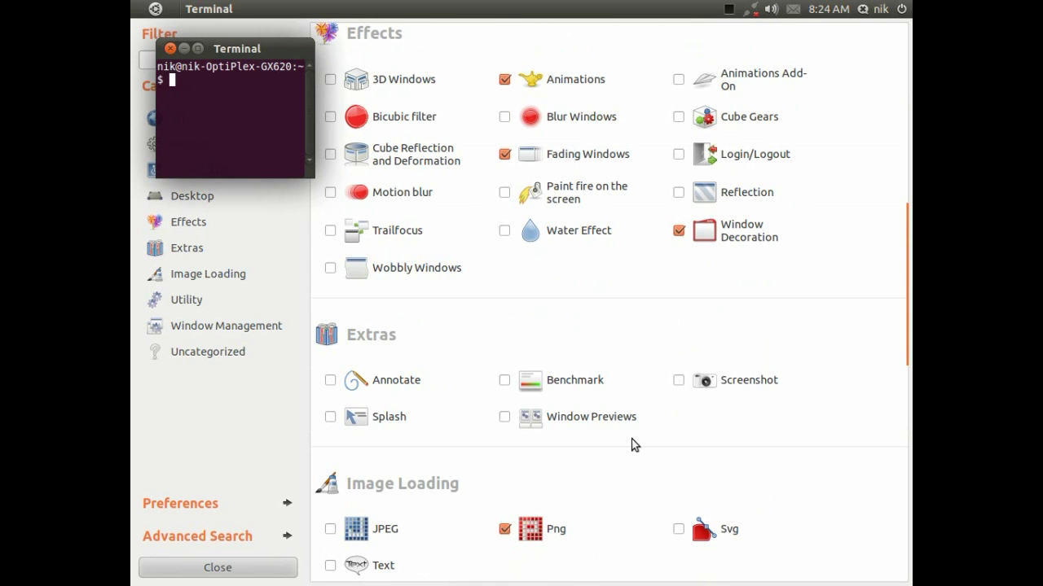
{"action": "scroll", "coordinate": [635, 445], "scroll_direction": "down", "scroll_amount": 3}
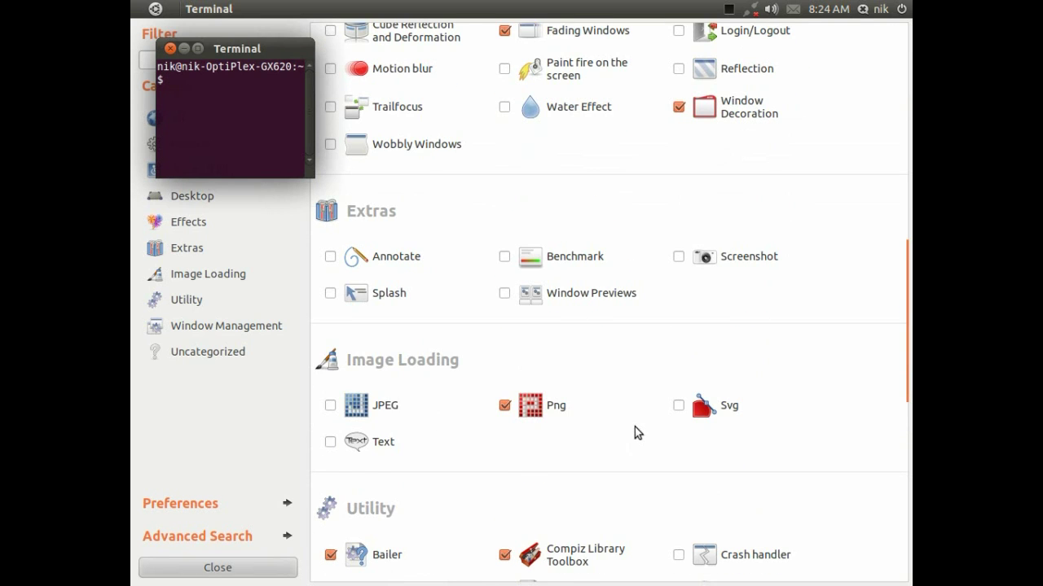
{"action": "scroll", "coordinate": [635, 432], "scroll_direction": "up", "scroll_amount": 12}
{"action": "scroll", "coordinate": [635, 430], "scroll_direction": "up", "scroll_amount": 3}
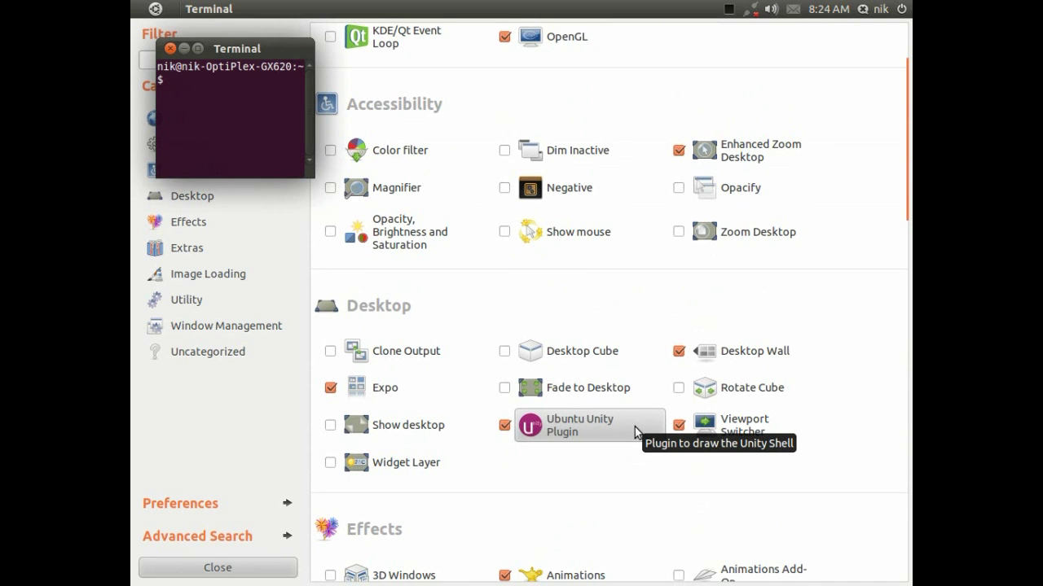
{"action": "scroll", "coordinate": [612, 353], "scroll_direction": "down", "scroll_amount": 5}
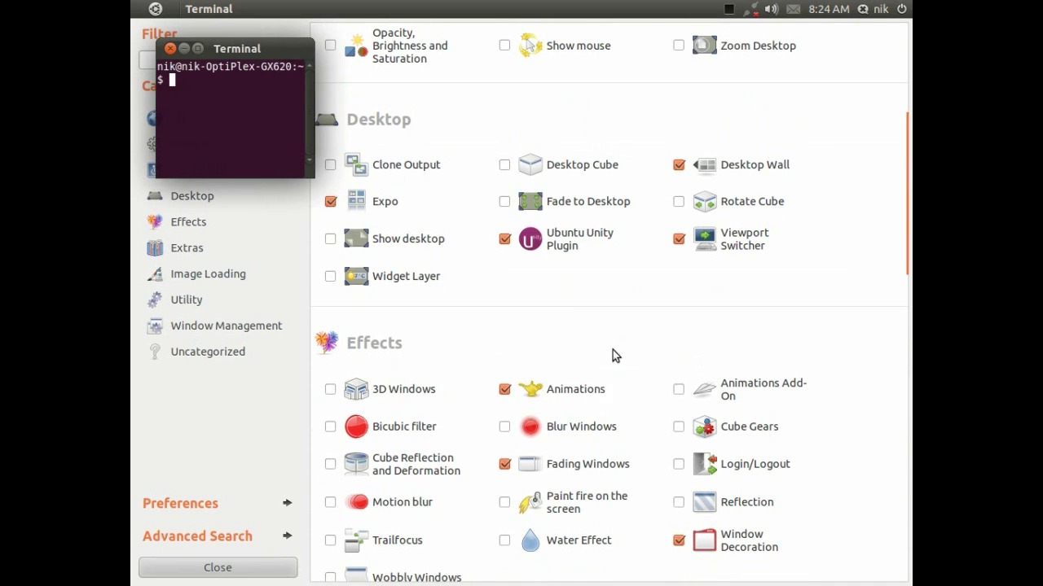
{"action": "scroll", "coordinate": [600, 456], "scroll_direction": "down", "scroll_amount": 15}
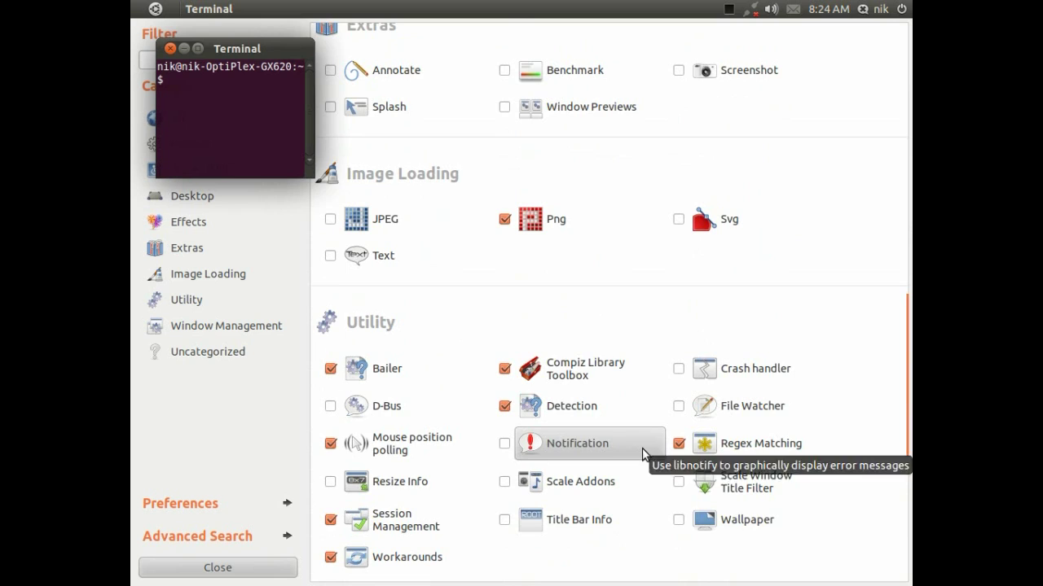
{"action": "scroll", "coordinate": [642, 453], "scroll_direction": "down", "scroll_amount": 3}
{"action": "scroll", "coordinate": [643, 453], "scroll_direction": "up", "scroll_amount": 20}
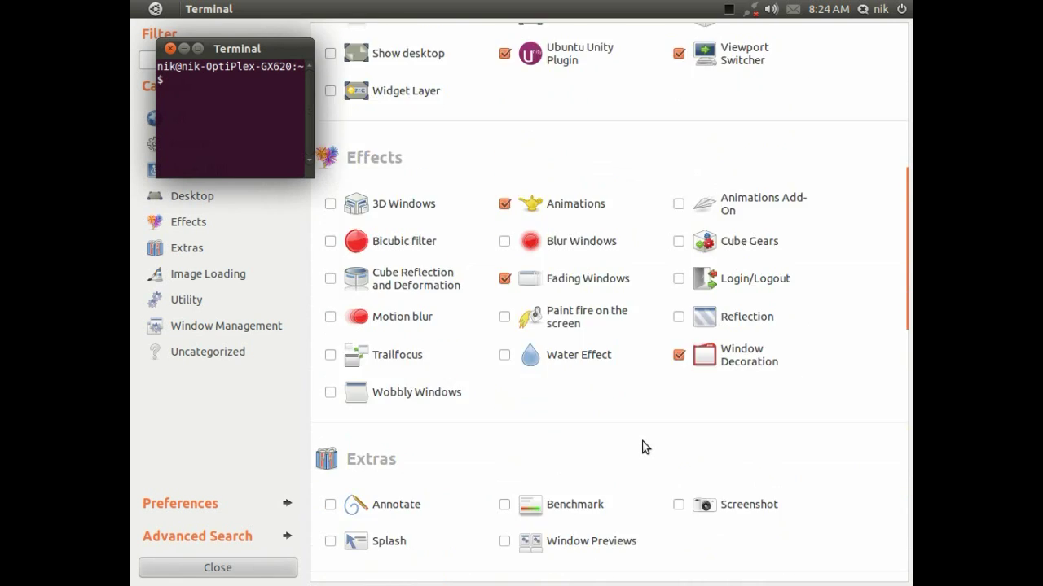
{"action": "scroll", "coordinate": [642, 447], "scroll_direction": "up", "scroll_amount": 1}
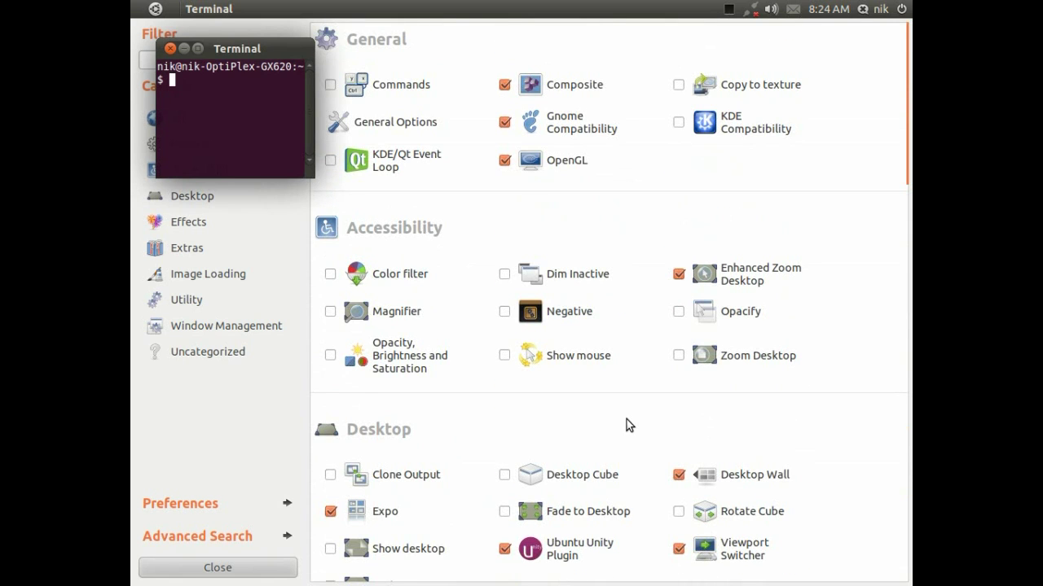
- Try to enable Desktop Cube, agreeing to disable Desktop Wall and the Ubuntu Unity Plugin
{"action": "scroll", "coordinate": [545, 384], "scroll_direction": "down", "scroll_amount": 5}
{"action": "left_click", "coordinate": [505, 291]}
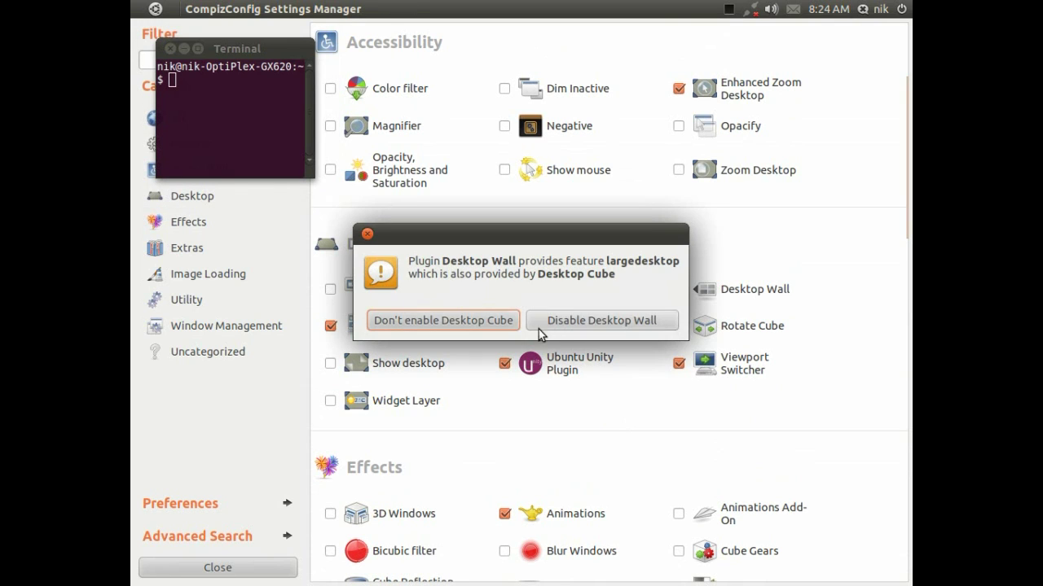
{"action": "left_click", "coordinate": [565, 320]}
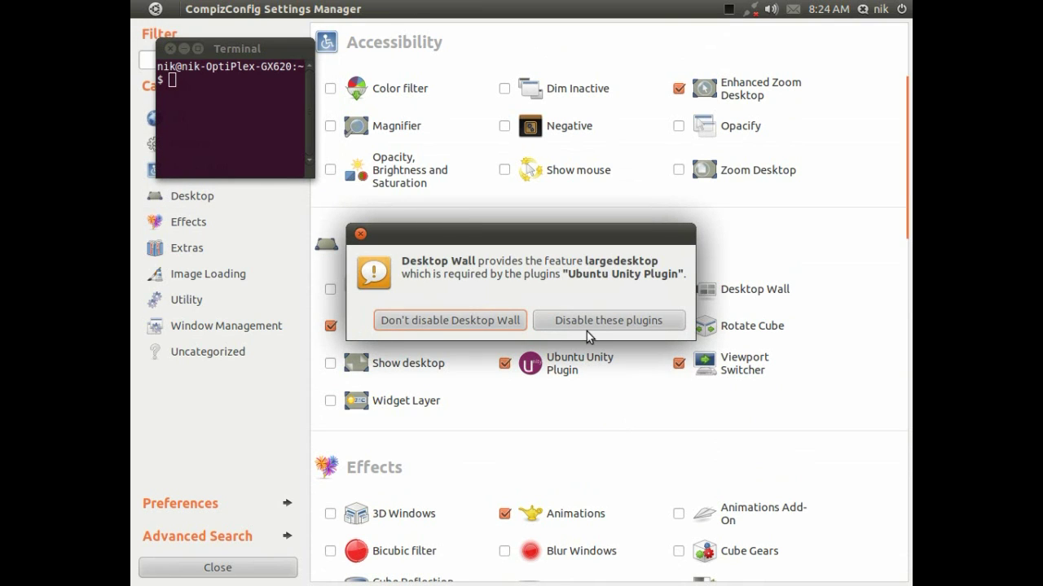
{"action": "left_click", "coordinate": [591, 321]}
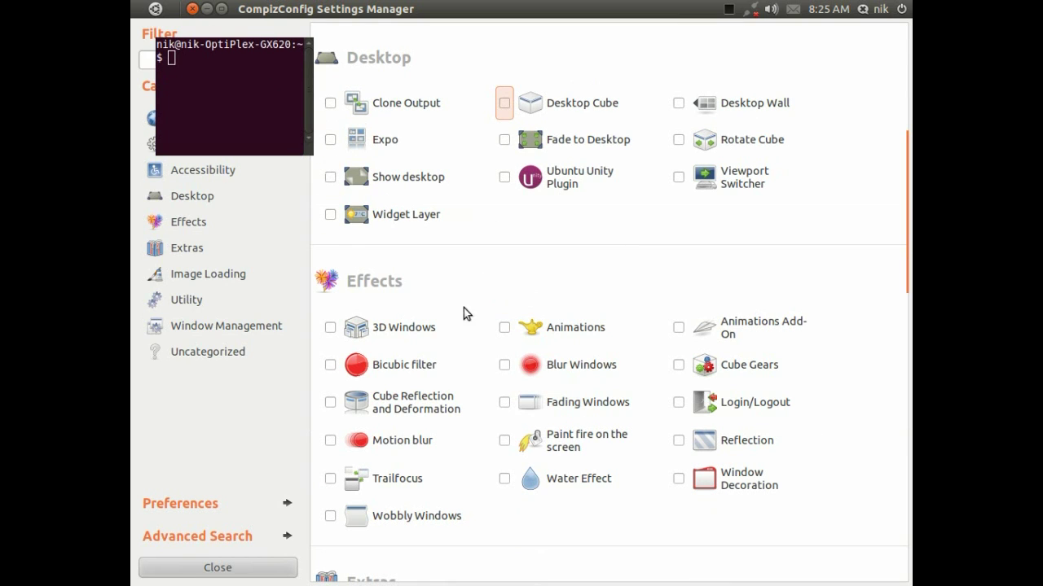
- Enable the Desktop Cube plugin together with the OpenGL and Composite plugins it requires
{"action": "scroll", "coordinate": [706, 472], "scroll_direction": "down", "scroll_amount": 3}
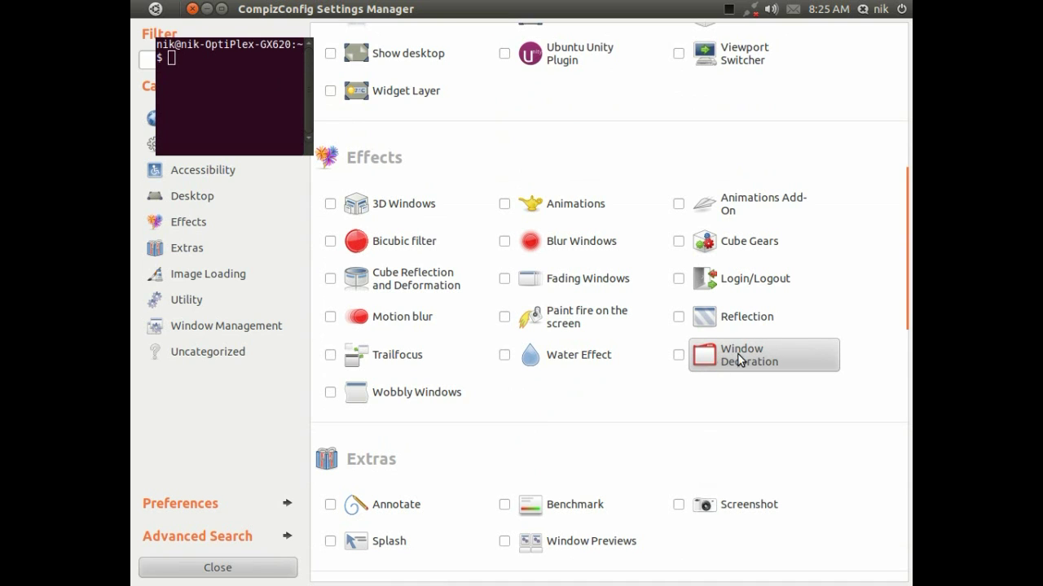
{"action": "scroll", "coordinate": [656, 417], "scroll_direction": "up", "scroll_amount": 10}
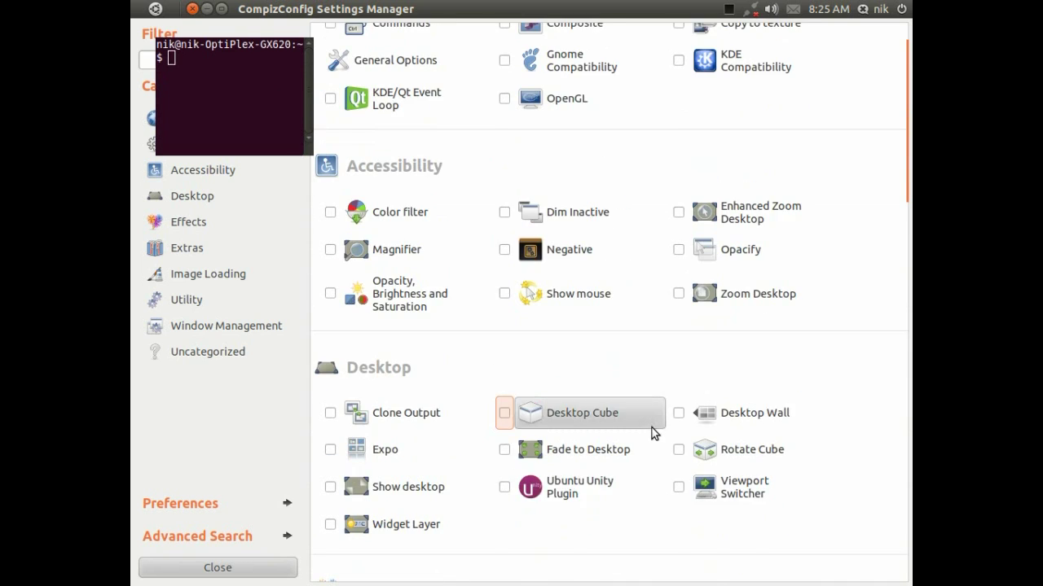
{"action": "scroll", "coordinate": [652, 427], "scroll_direction": "up", "scroll_amount": 2}
{"action": "scroll", "coordinate": [651, 425], "scroll_direction": "down", "scroll_amount": 5}
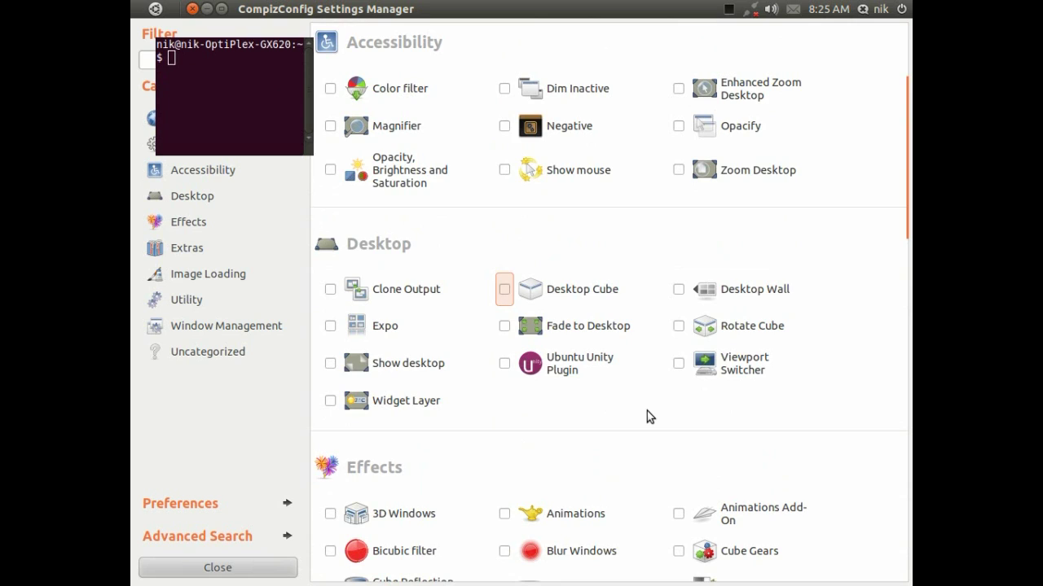
{"action": "scroll", "coordinate": [636, 403], "scroll_direction": "up", "scroll_amount": 3}
{"action": "scroll", "coordinate": [587, 387], "scroll_direction": "down", "scroll_amount": 1}
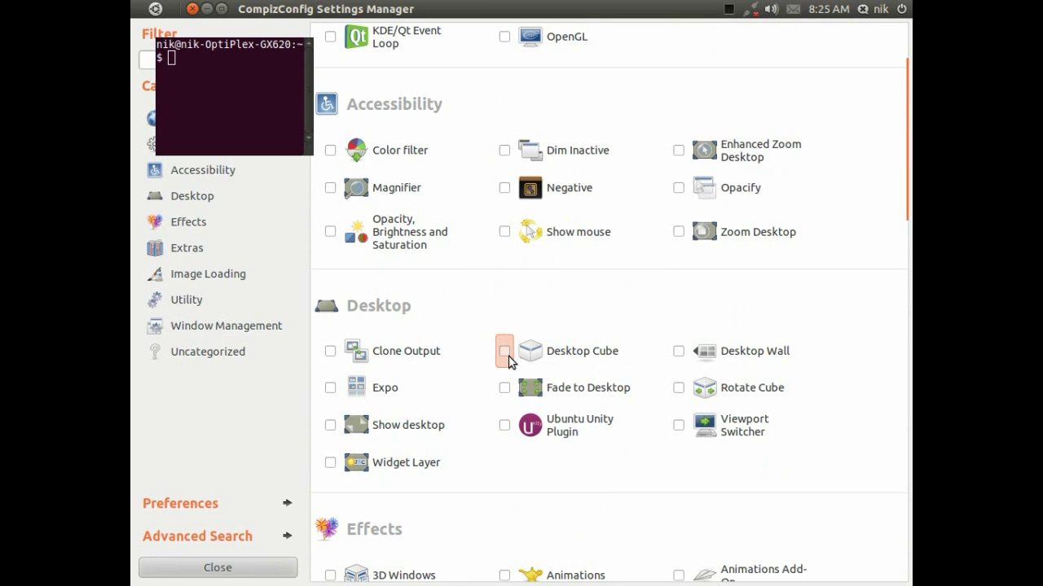
{"action": "left_click", "coordinate": [505, 356]}
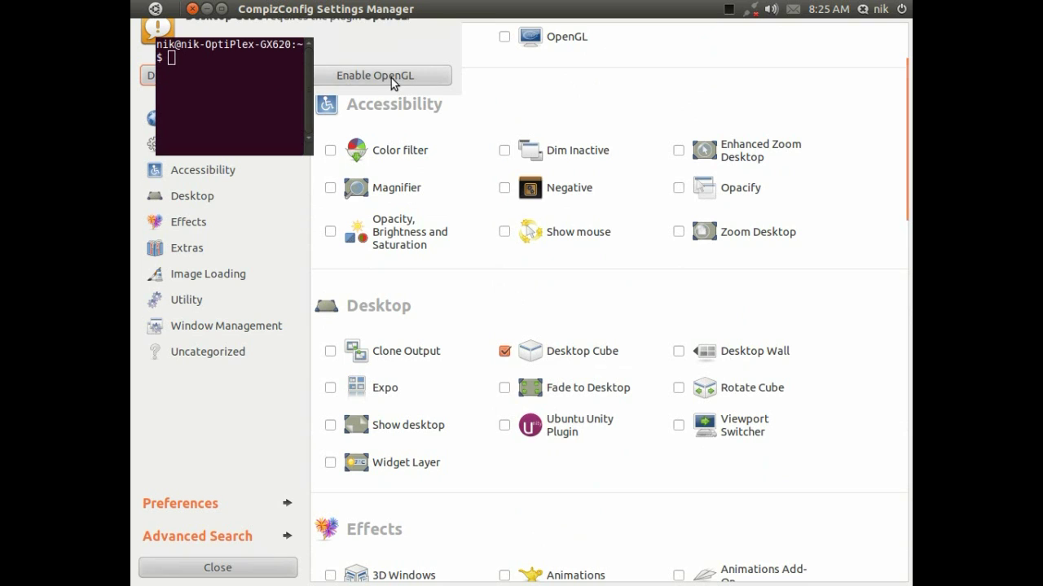
{"action": "left_click", "coordinate": [391, 82]}
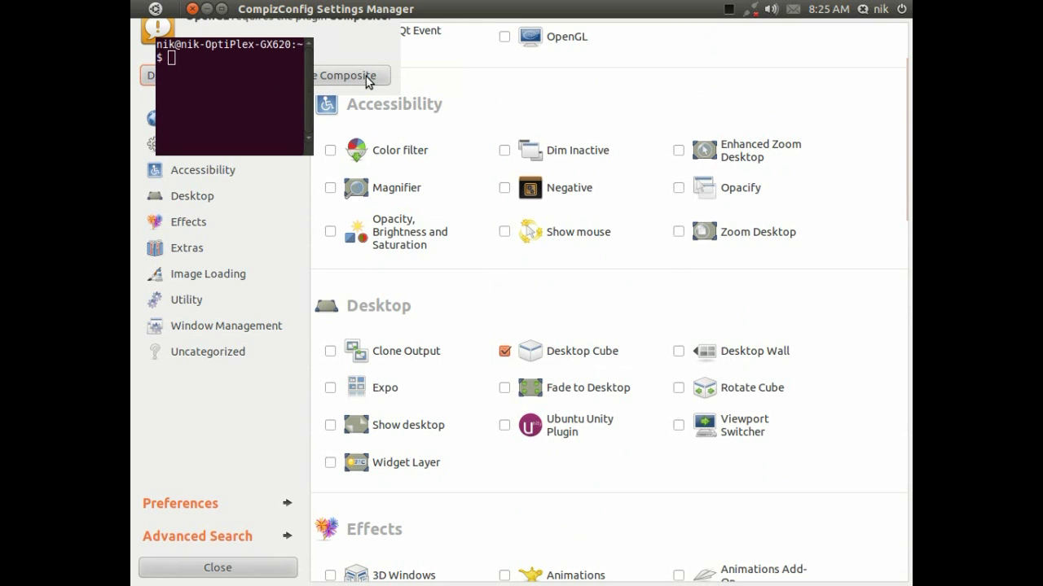
{"action": "left_click", "coordinate": [366, 78]}
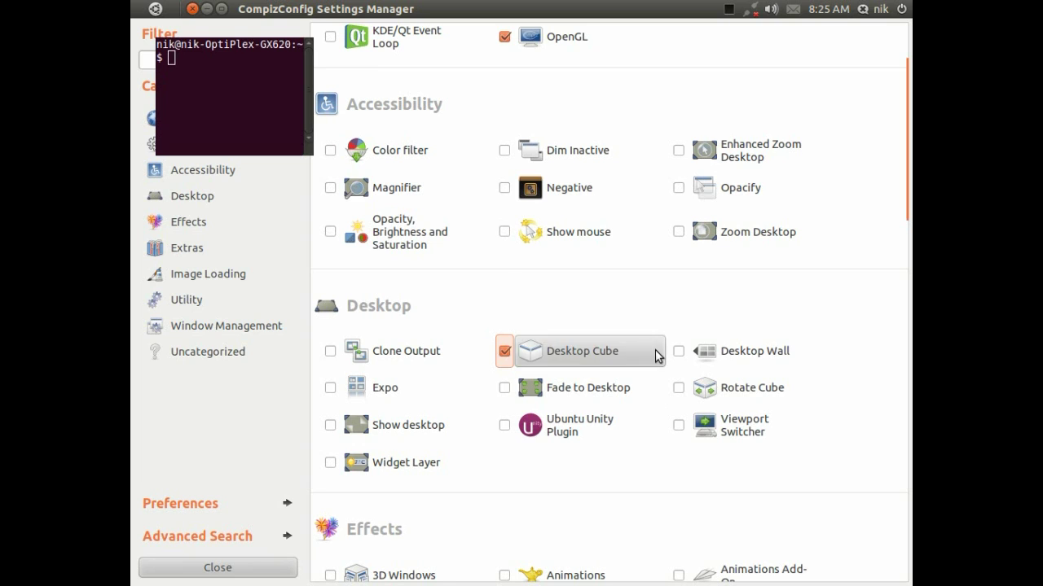
- Enable the Rotate Cube, Viewport Switcher and Expo plugins in the Desktop category
{"action": "left_click", "coordinate": [676, 395]}
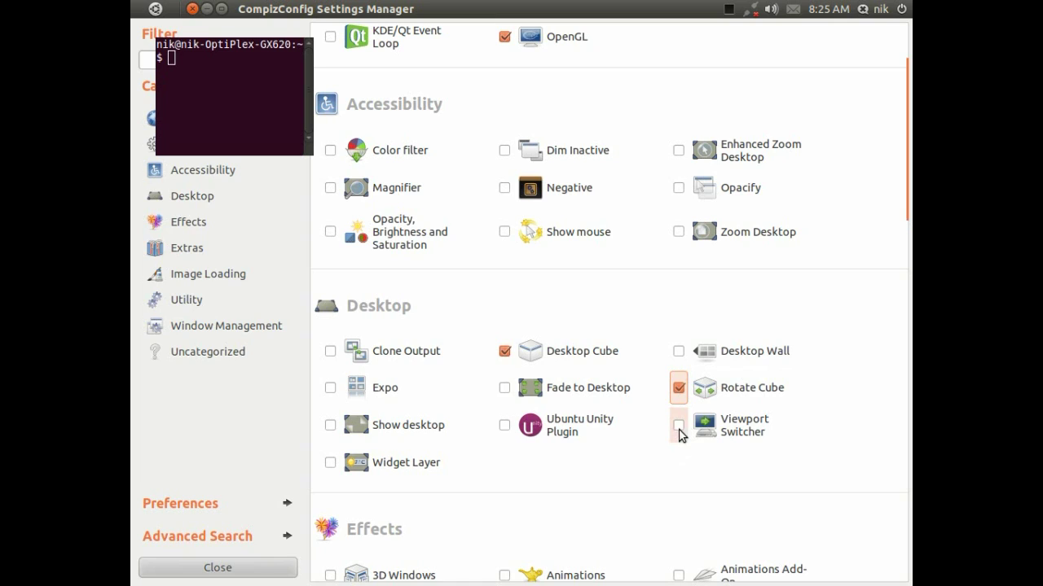
{"action": "left_click", "coordinate": [679, 430]}
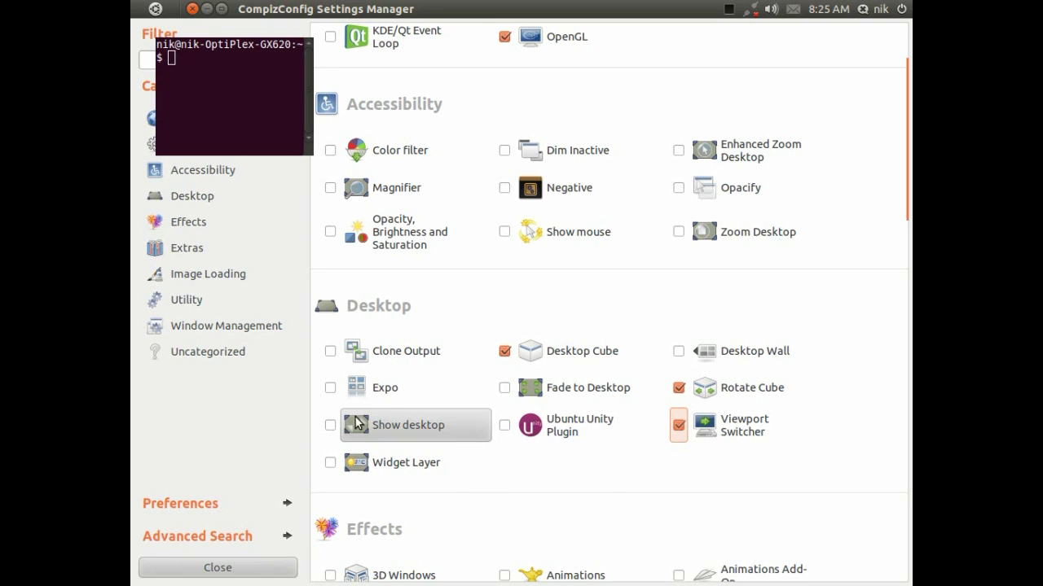
{"action": "left_click", "coordinate": [330, 391]}
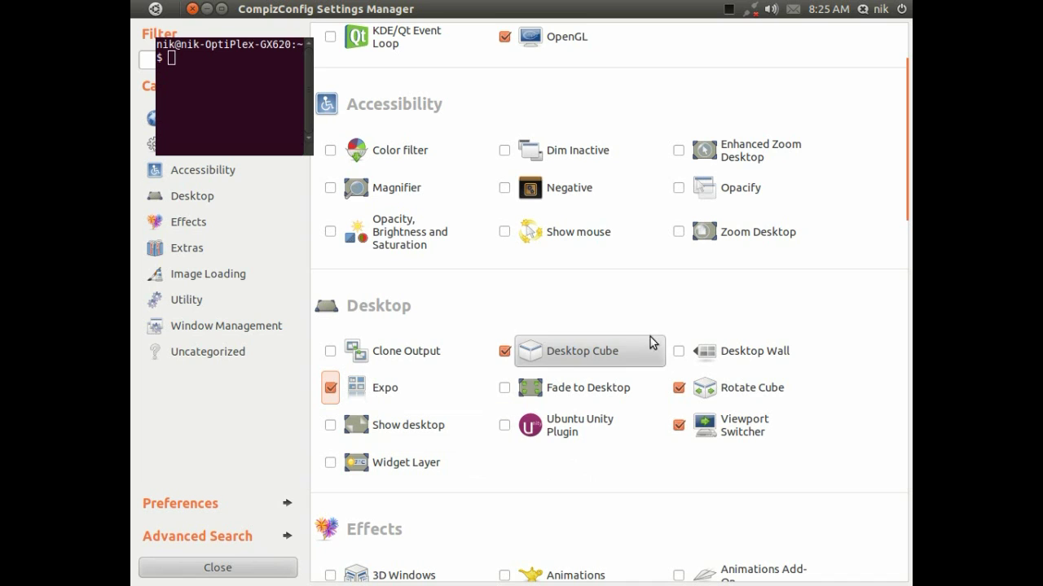
- Enable Enhanced Zoom Desktop with the required Mouse position polling plugin, and also enable Gnome Compatibility
{"action": "left_click", "coordinate": [679, 151]}
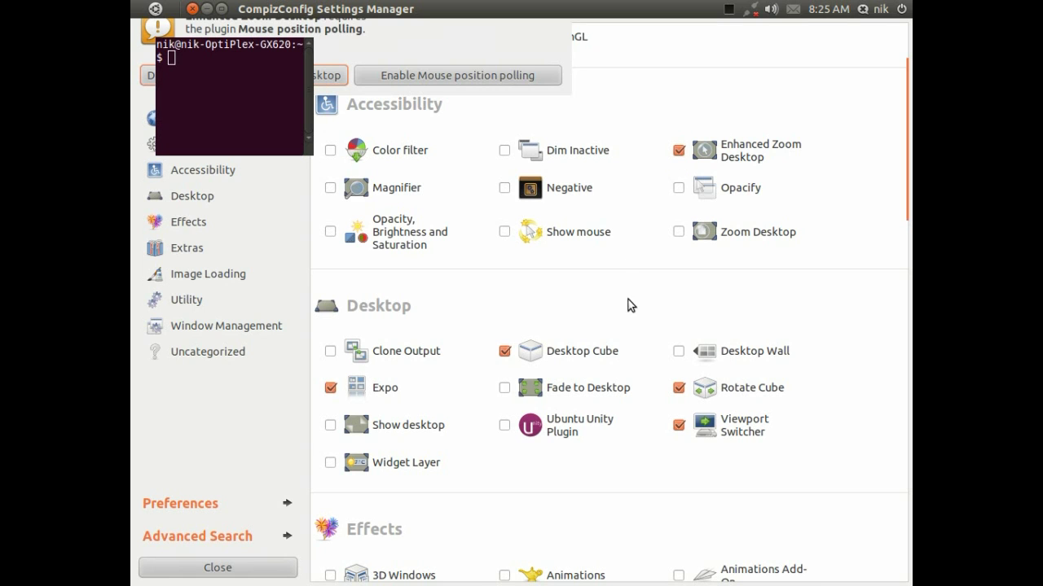
{"action": "left_click", "coordinate": [469, 76]}
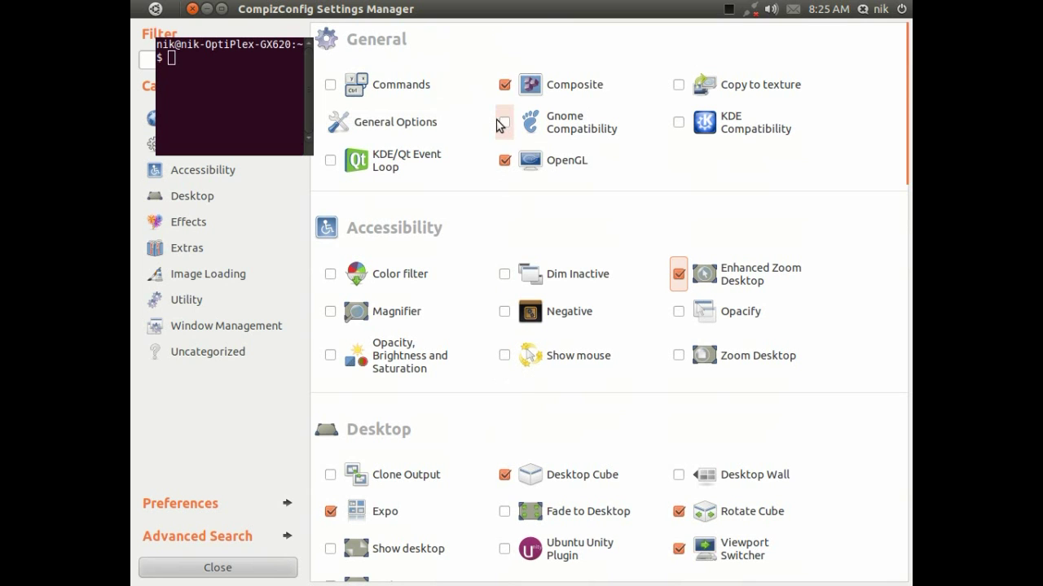
{"action": "left_click", "coordinate": [505, 123]}
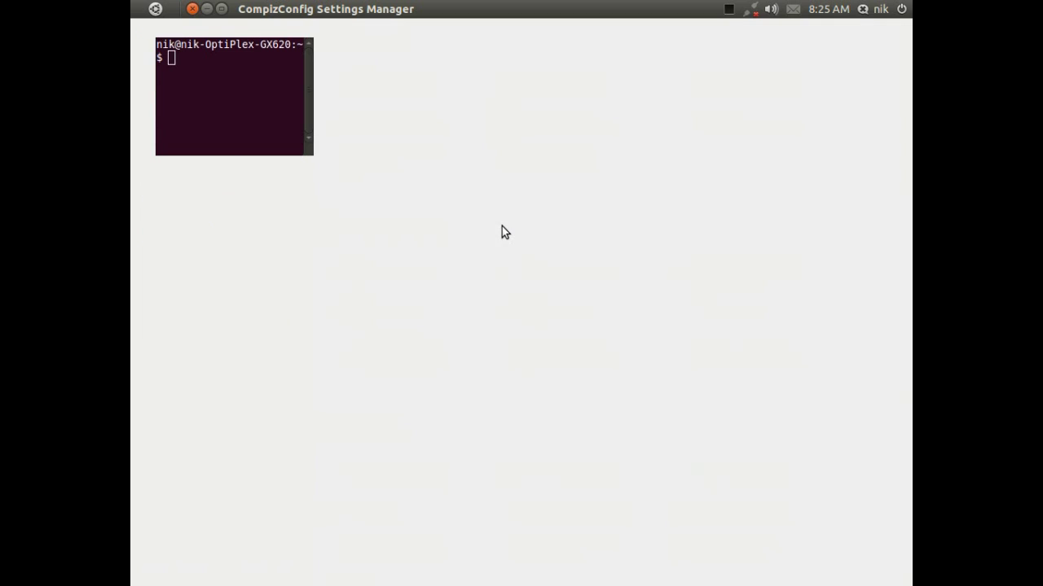
{"action": "scroll", "coordinate": [502, 237], "scroll_direction": "down", "scroll_amount": 5}
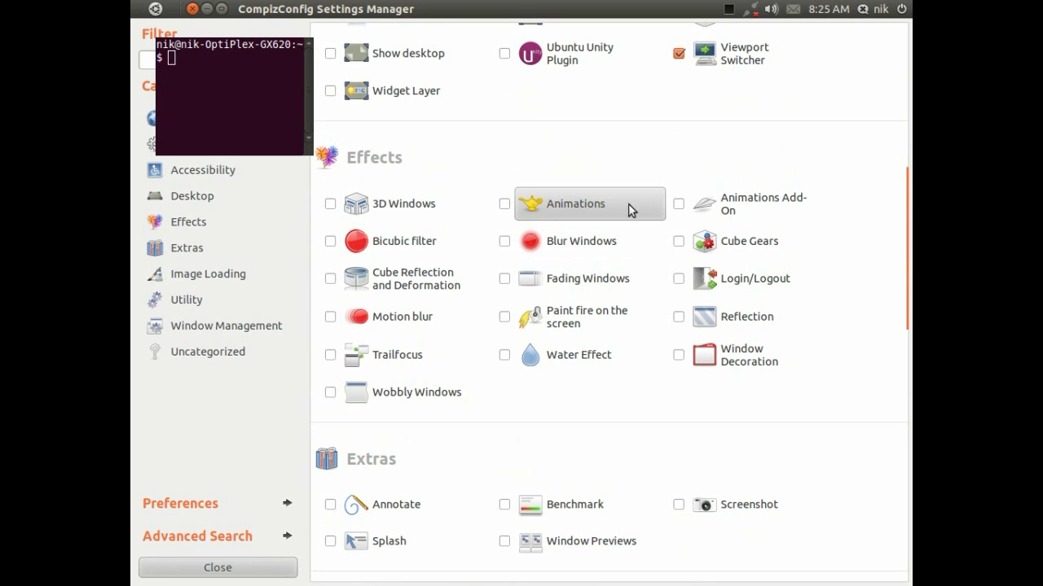
- Enable the Animations Add-On effect together with the Animations and Regex Matching plugins it requires
{"action": "left_click", "coordinate": [678, 204]}
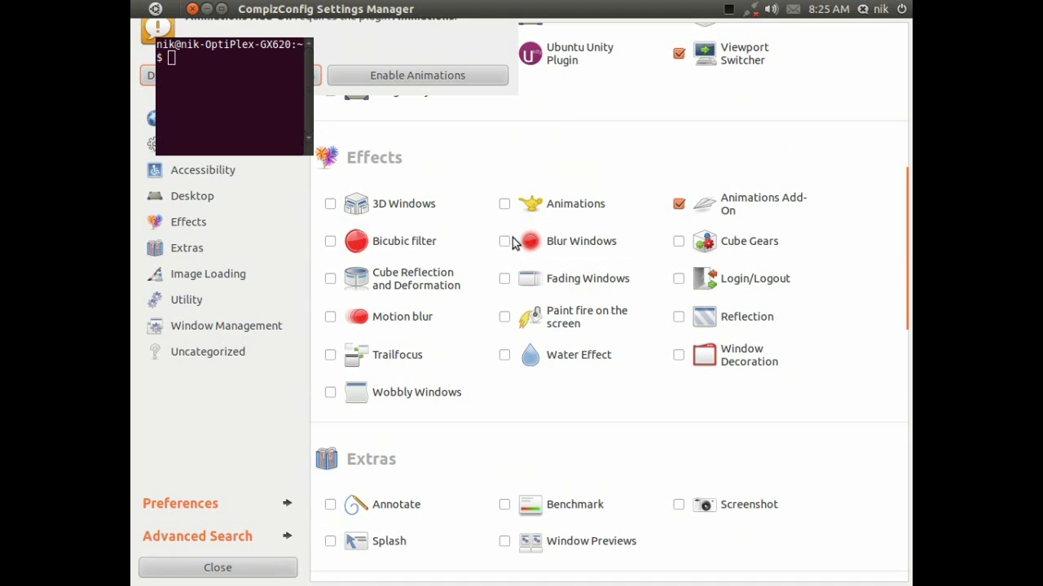
{"action": "left_click", "coordinate": [456, 76]}
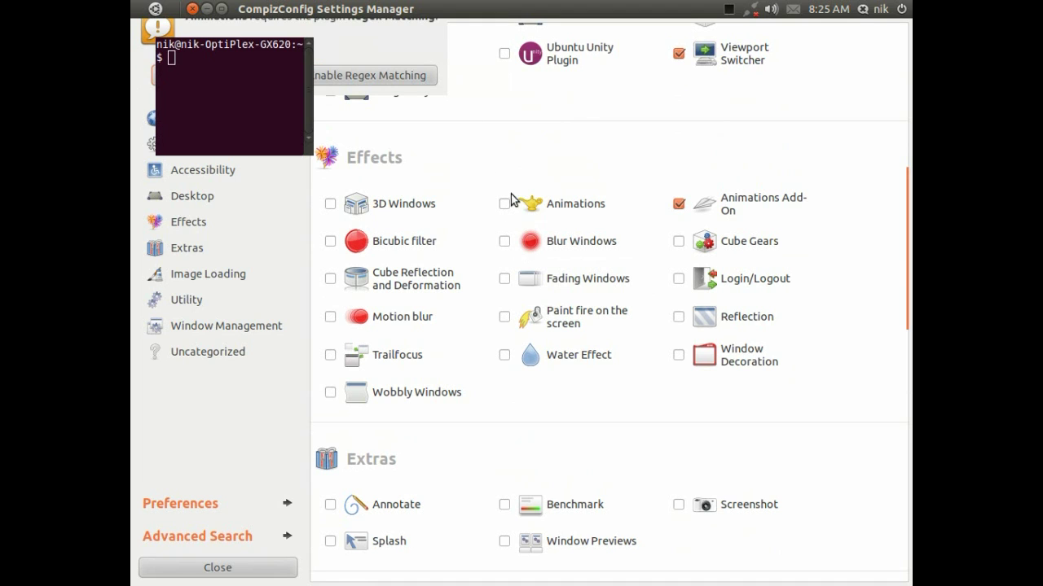
{"action": "left_click", "coordinate": [404, 76]}
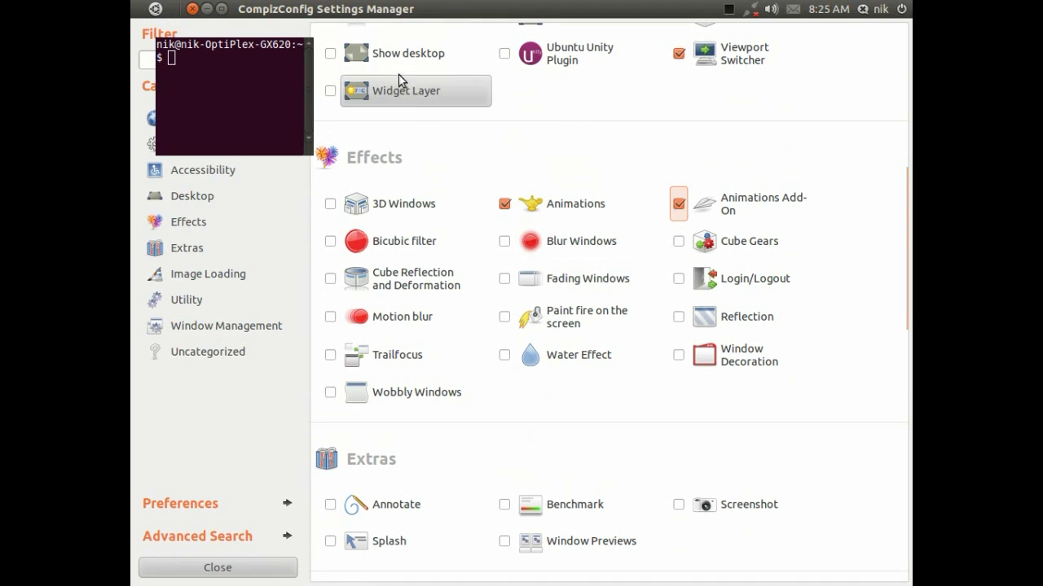
- Enable the 3D Windows and Window Decoration effects, and bring the Terminal window into focus
{"action": "left_click", "coordinate": [331, 204]}
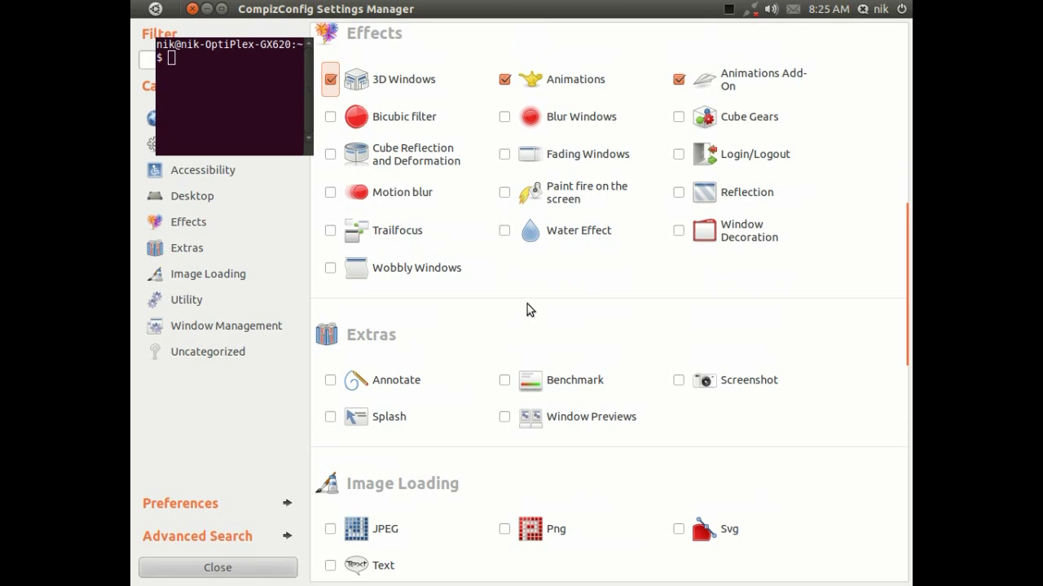
{"action": "left_click", "coordinate": [678, 230]}
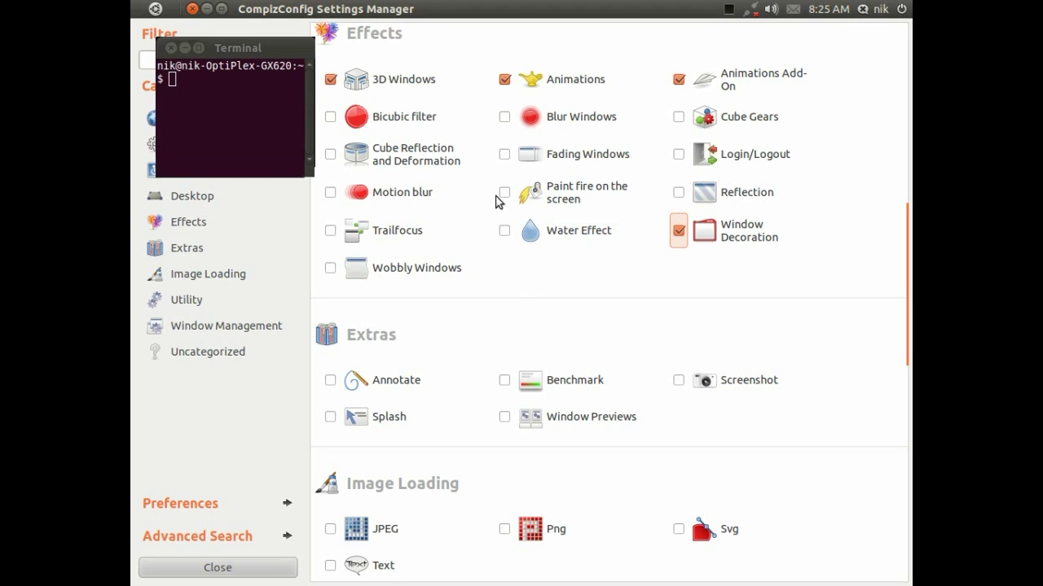
{"action": "left_click", "coordinate": [218, 47]}
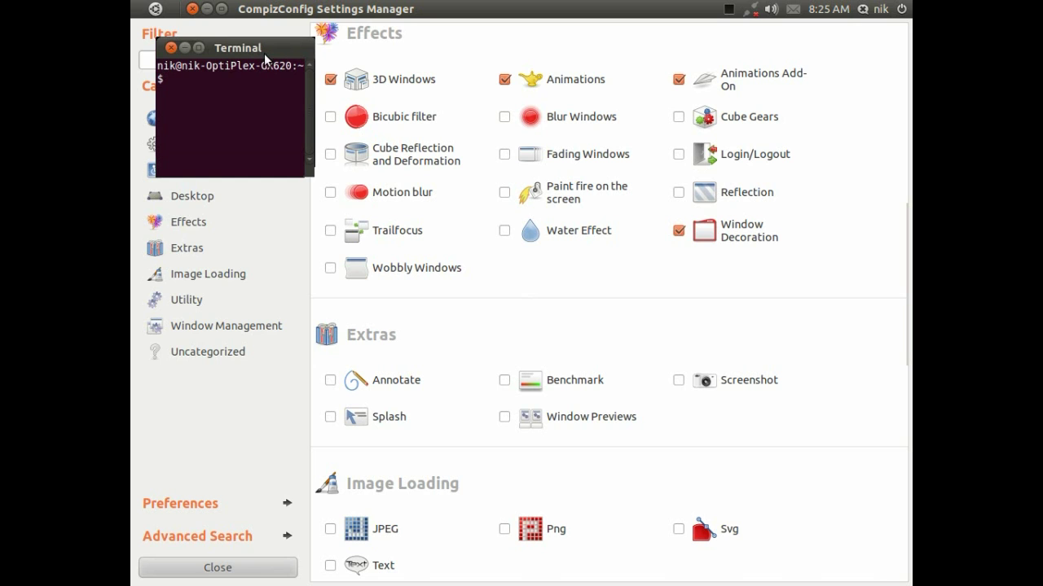
- Enable Move Window and Resize Window under Window Management, moving the Terminal down clear of the category list
{"action": "scroll", "coordinate": [578, 334], "scroll_direction": "down", "scroll_amount": 5}
{"action": "scroll", "coordinate": [596, 335], "scroll_direction": "down", "scroll_amount": 4}
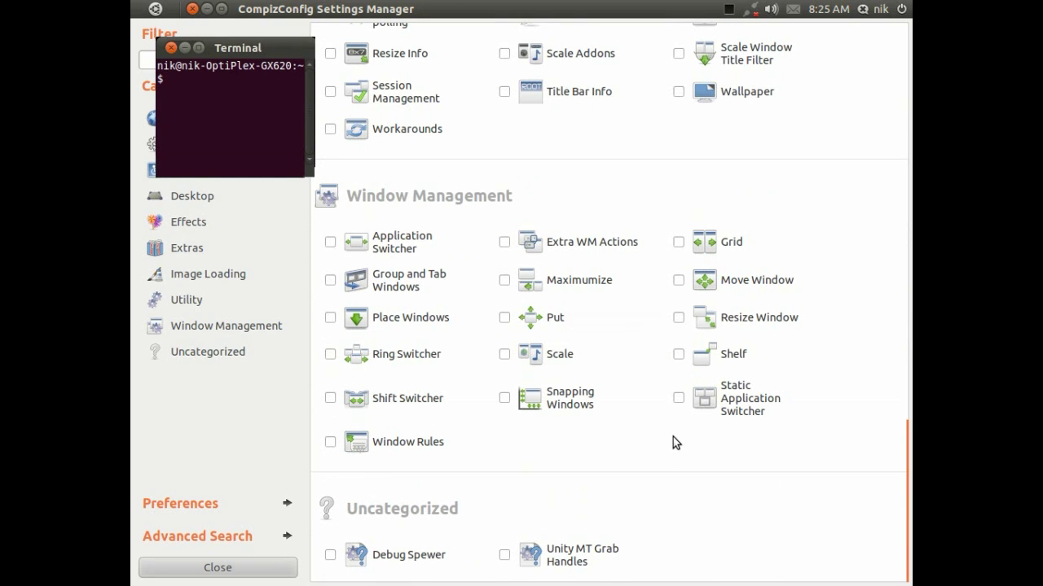
{"action": "left_click", "coordinate": [678, 280]}
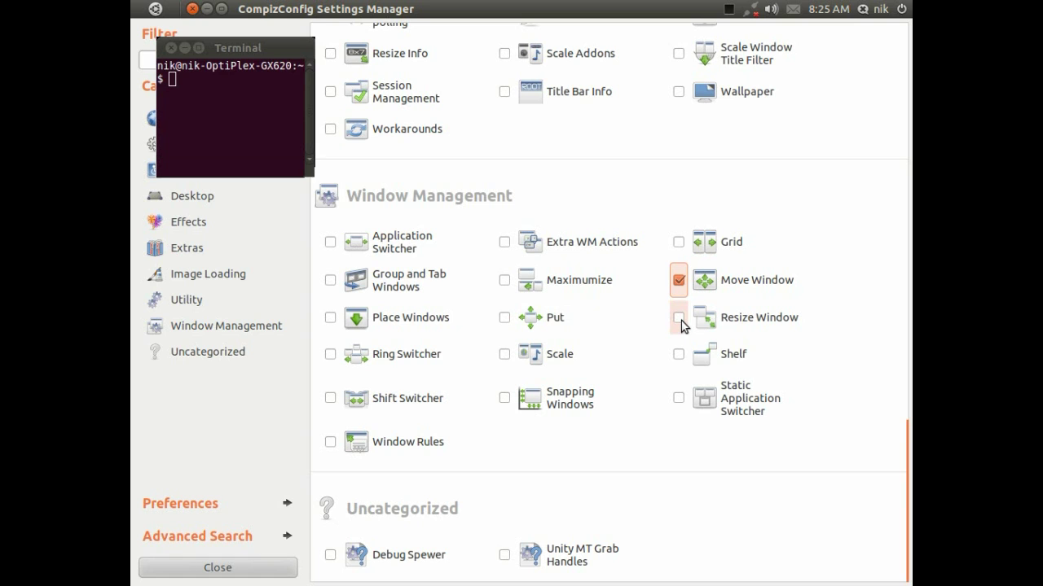
{"action": "left_click_drag", "start_coordinate": [275, 52], "coordinate": [279, 391]}
{"action": "left_click", "coordinate": [679, 318]}
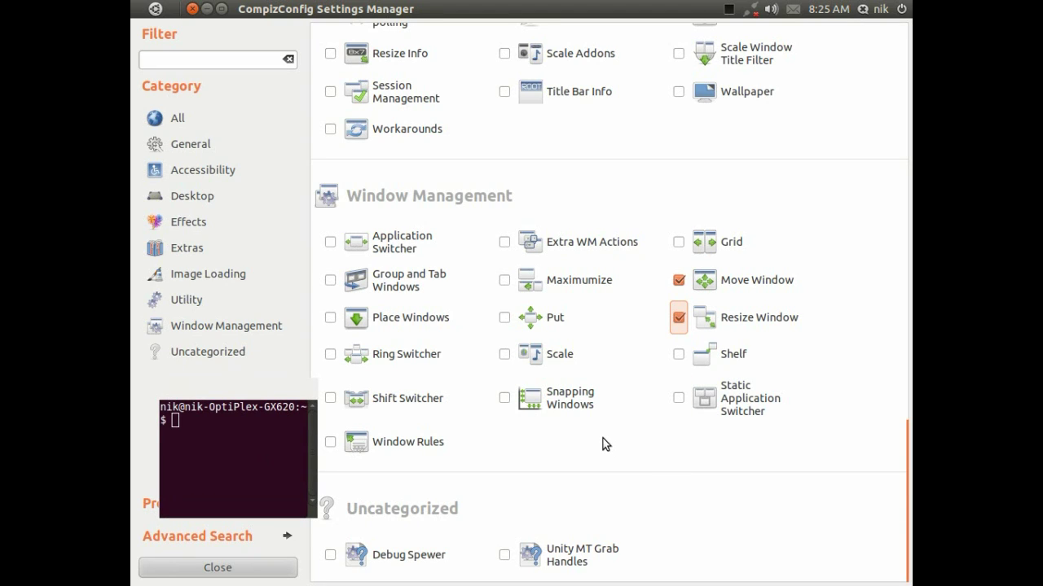
- Enable the Scale and Grid plugins in the Window Management category
{"action": "left_click", "coordinate": [505, 356]}
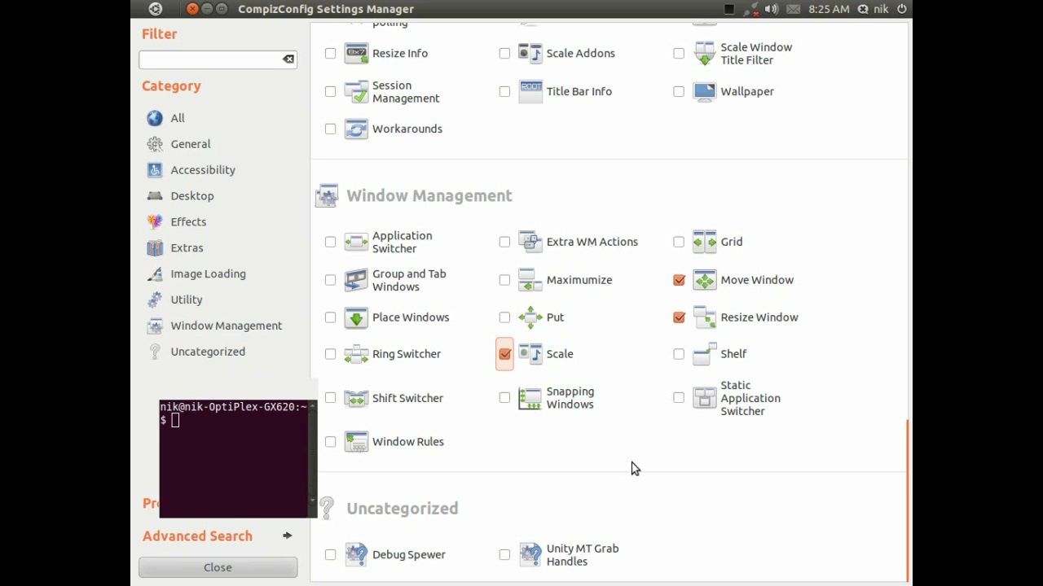
{"action": "scroll", "coordinate": [497, 347], "scroll_direction": "up", "scroll_amount": 7}
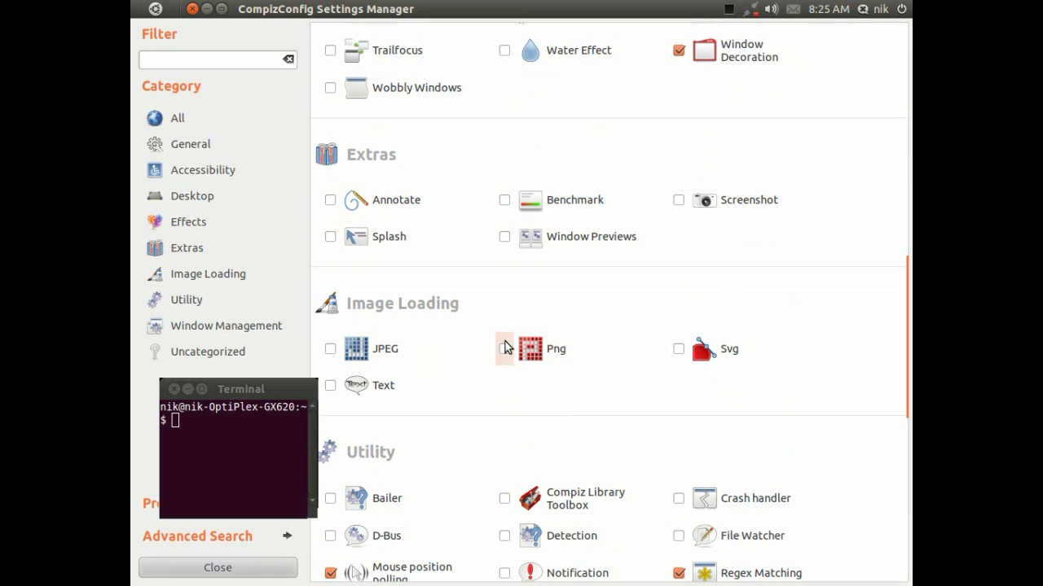
{"action": "scroll", "coordinate": [525, 337], "scroll_direction": "up", "scroll_amount": 3}
{"action": "scroll", "coordinate": [525, 337], "scroll_direction": "down", "scroll_amount": 3}
{"action": "scroll", "coordinate": [593, 329], "scroll_direction": "down", "scroll_amount": 7}
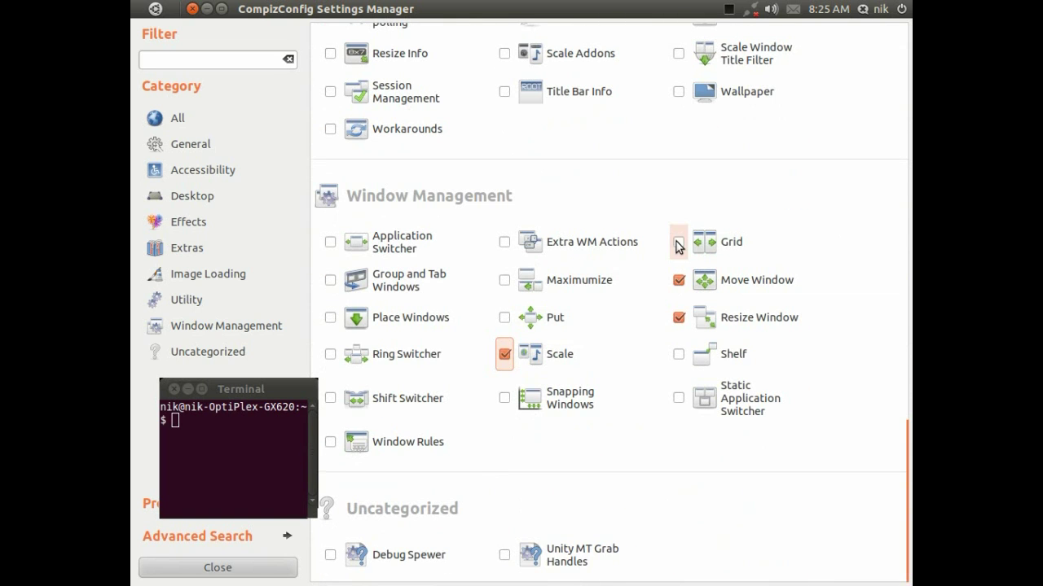
{"action": "left_click", "coordinate": [677, 243]}
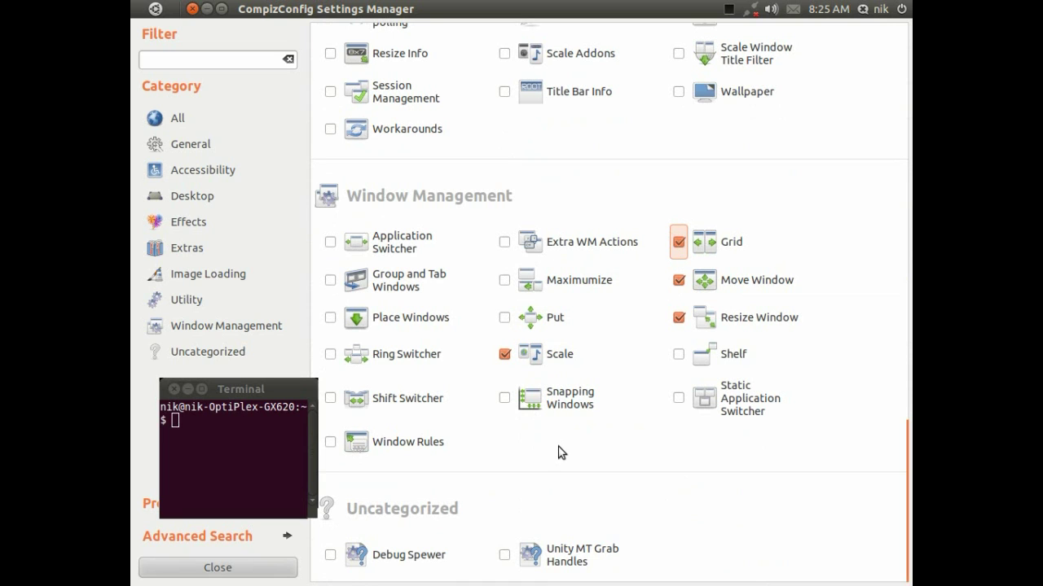
- In General Options, set the desktop's Vertical Virtual Size to 1 and its Horizontal Virtual Size to 4
{"action": "scroll", "coordinate": [499, 451], "scroll_direction": "up", "scroll_amount": 5}
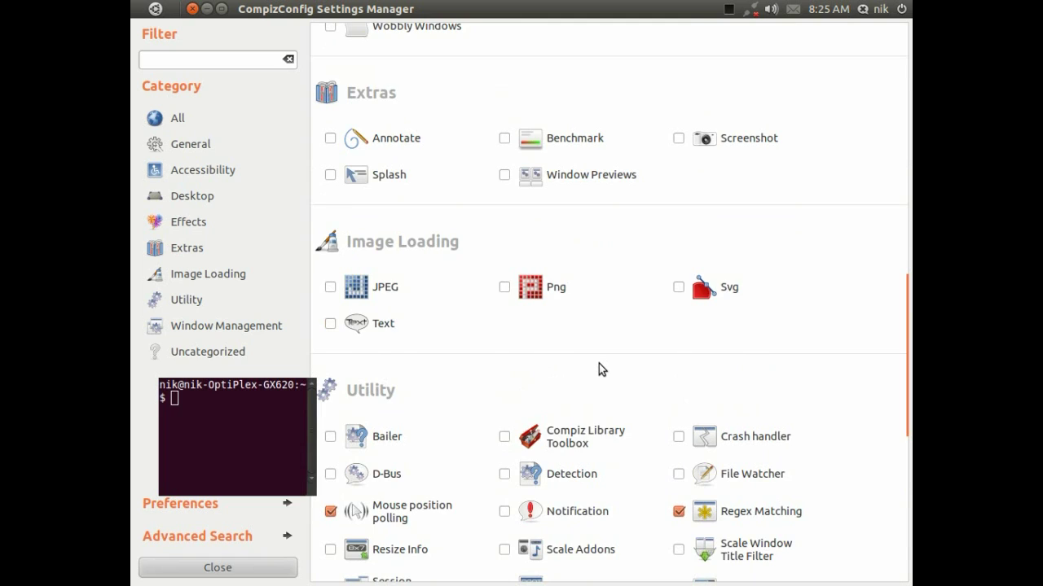
{"action": "scroll", "coordinate": [598, 363], "scroll_direction": "up", "scroll_amount": 3}
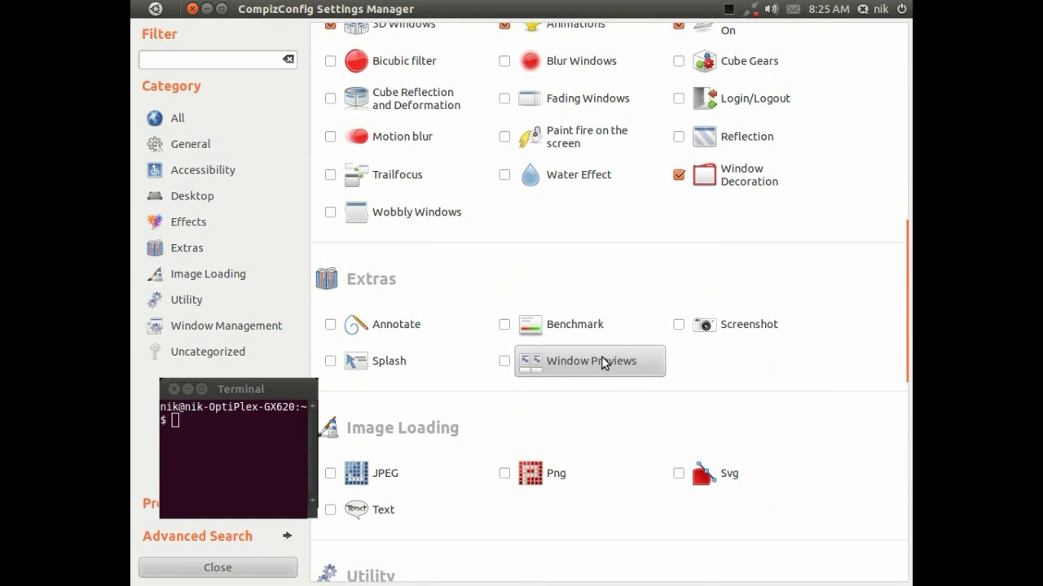
{"action": "scroll", "coordinate": [600, 360], "scroll_direction": "up", "scroll_amount": 3}
{"action": "scroll", "coordinate": [648, 422], "scroll_direction": "up", "scroll_amount": 5}
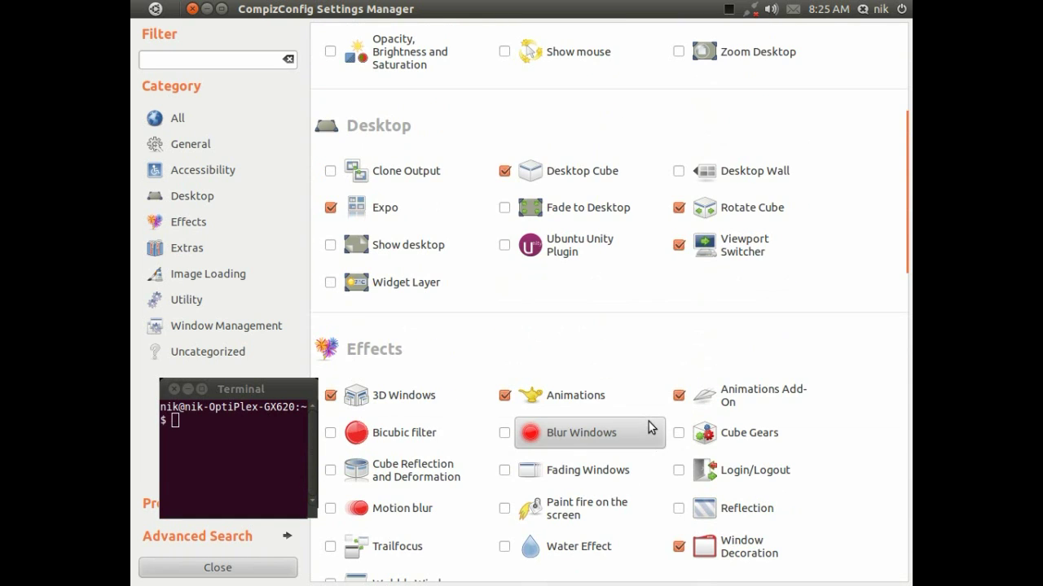
{"action": "scroll", "coordinate": [643, 410], "scroll_direction": "up", "scroll_amount": 1}
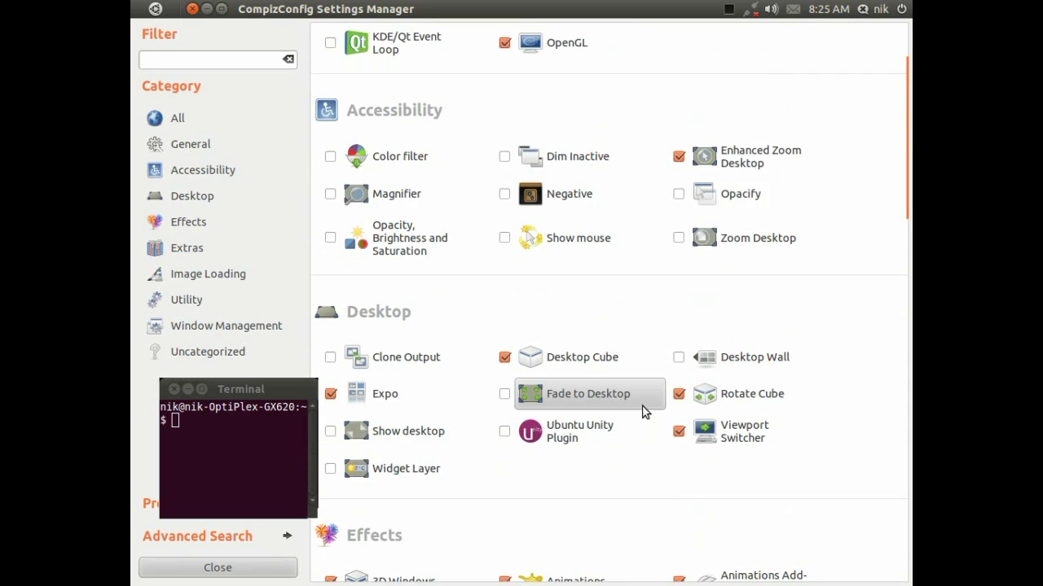
{"action": "scroll", "coordinate": [643, 409], "scroll_direction": "up", "scroll_amount": 2}
{"action": "left_click", "coordinate": [415, 128]}
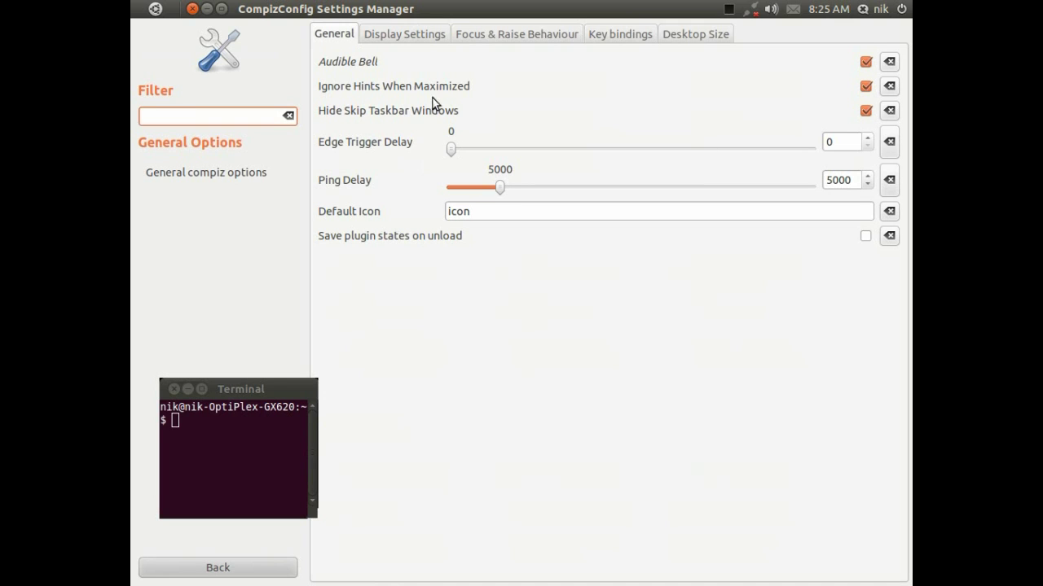
{"action": "left_click", "coordinate": [682, 37]}
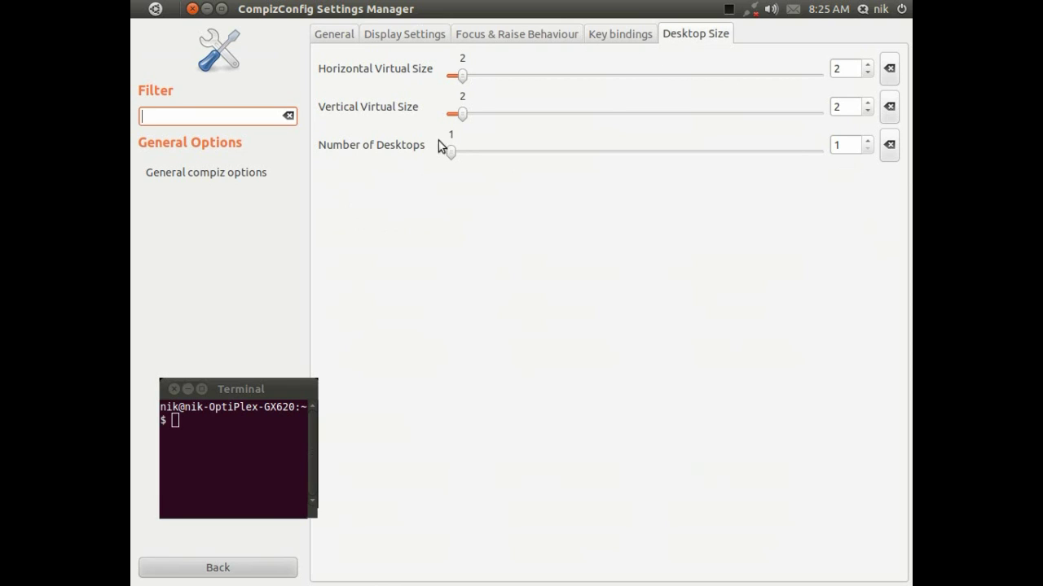
{"action": "left_click_drag", "start_coordinate": [464, 115], "coordinate": [378, 116]}
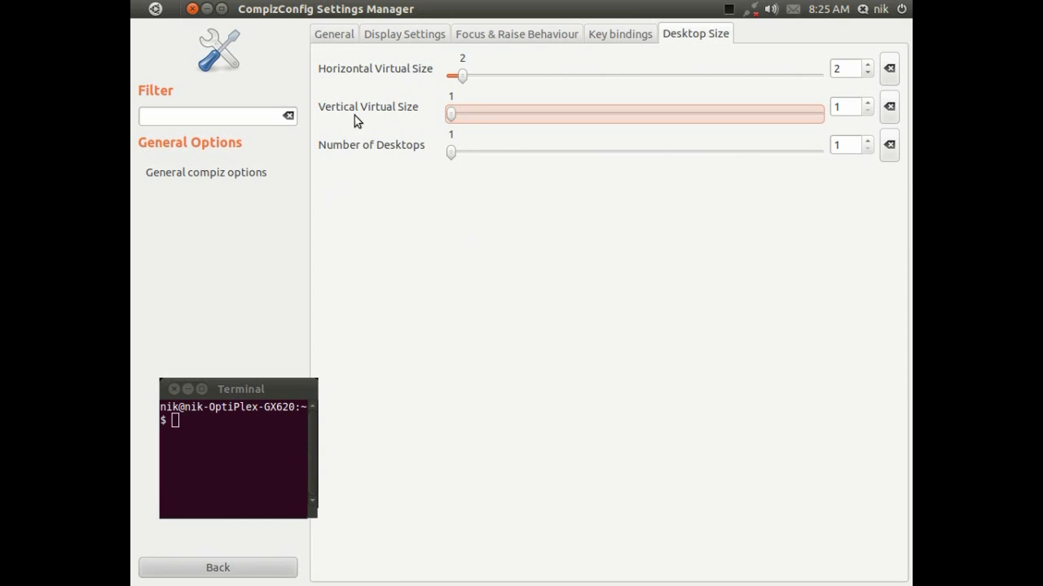
{"action": "left_click", "coordinate": [465, 77]}
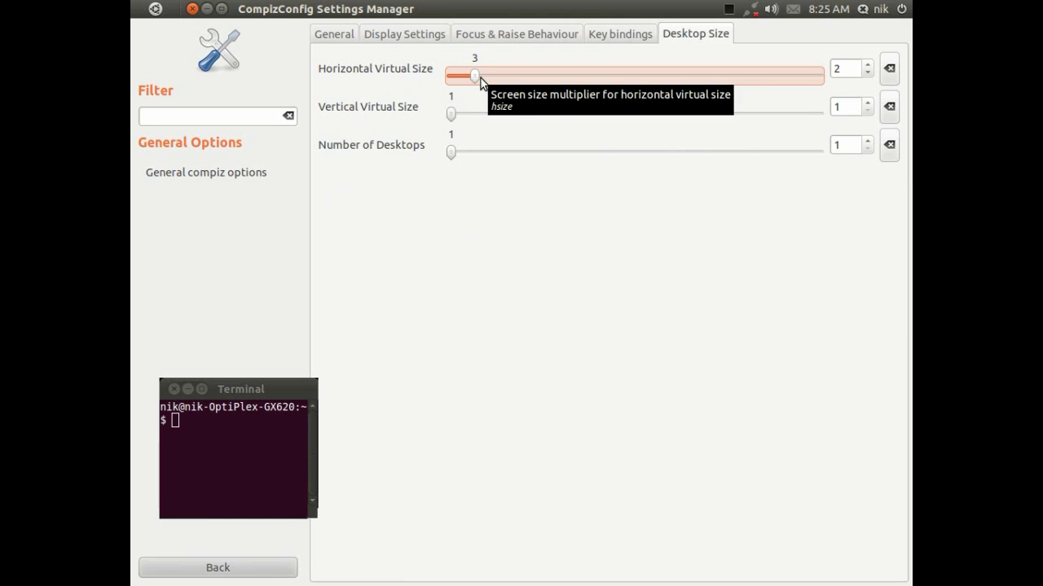
{"action": "left_click_drag", "start_coordinate": [480, 78], "coordinate": [489, 79]}
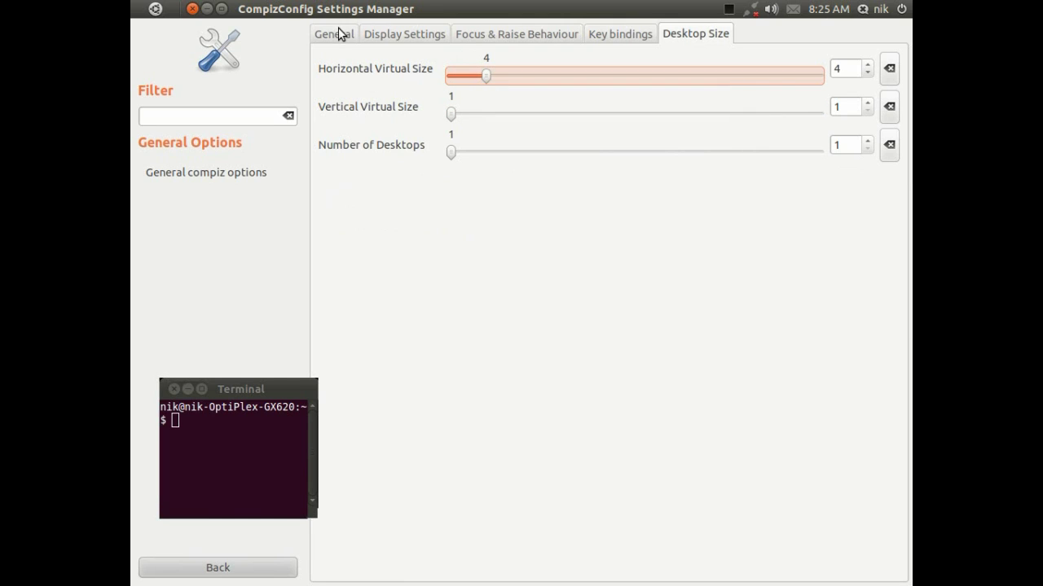
- Move the Terminal up, return to the plugin list, and enable the Ubuntu Unity Plugin, ignoring its edge and key binding conflicts
{"action": "left_click_drag", "start_coordinate": [267, 388], "coordinate": [260, 187]}
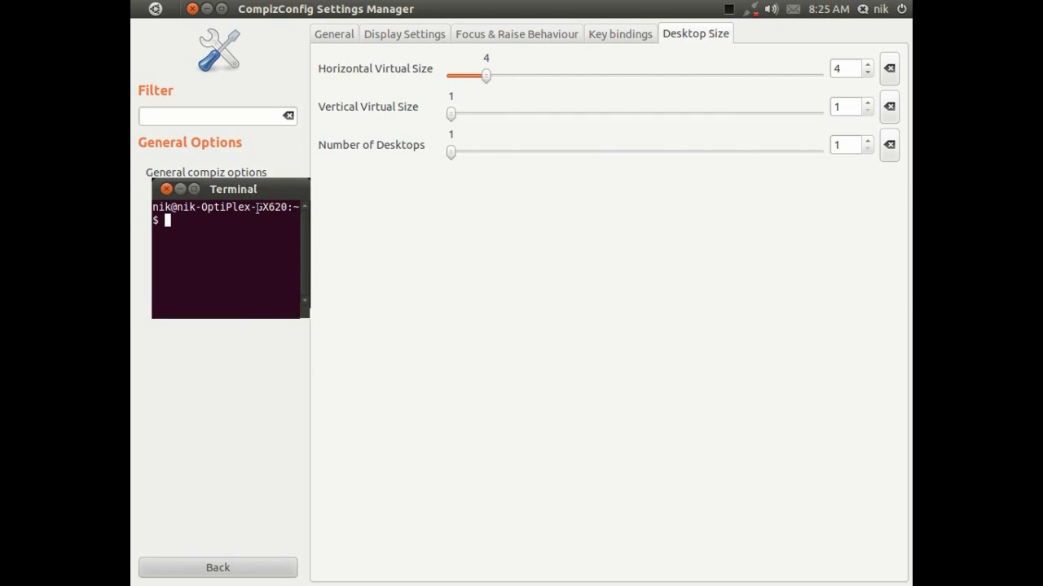
{"action": "left_click", "coordinate": [226, 567]}
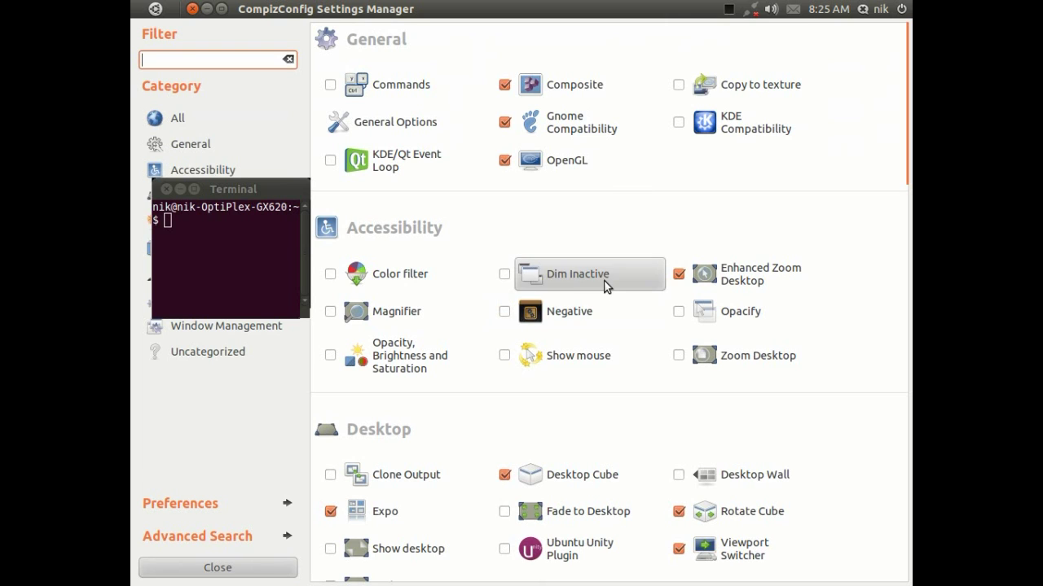
{"action": "scroll", "coordinate": [658, 352], "scroll_direction": "down", "scroll_amount": 3}
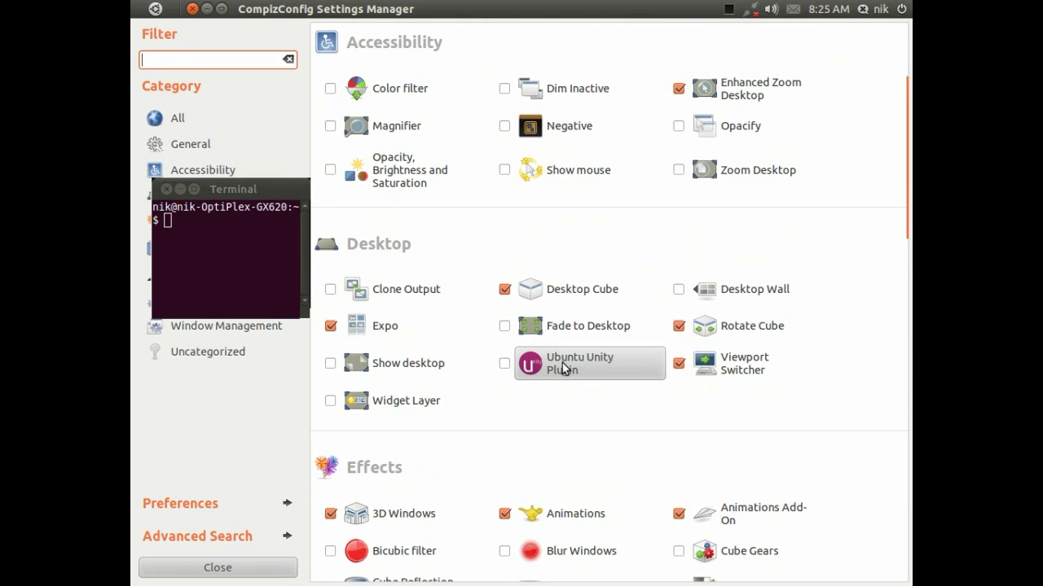
{"action": "left_click", "coordinate": [505, 364]}
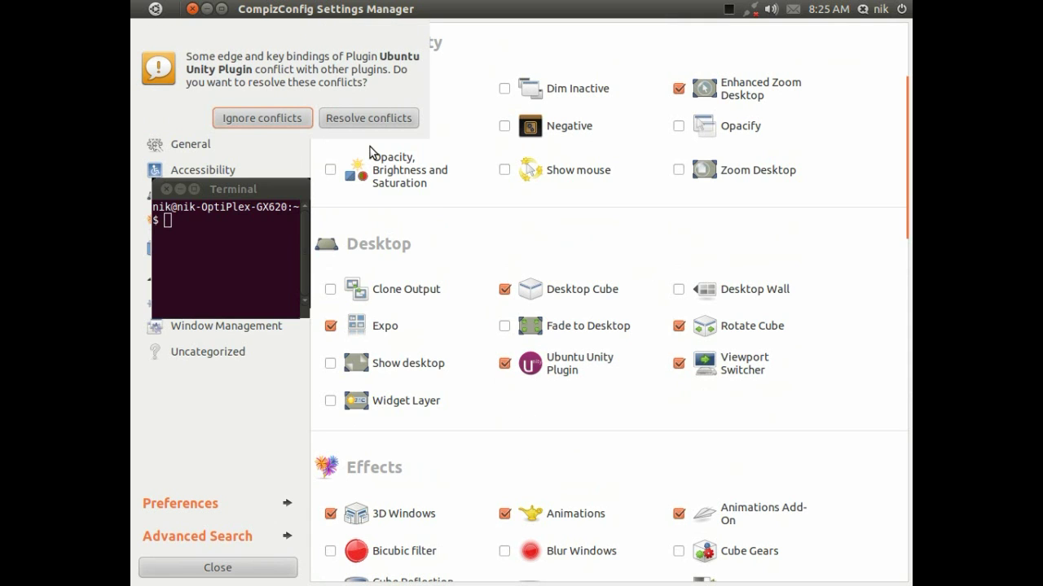
{"action": "left_click", "coordinate": [275, 116]}
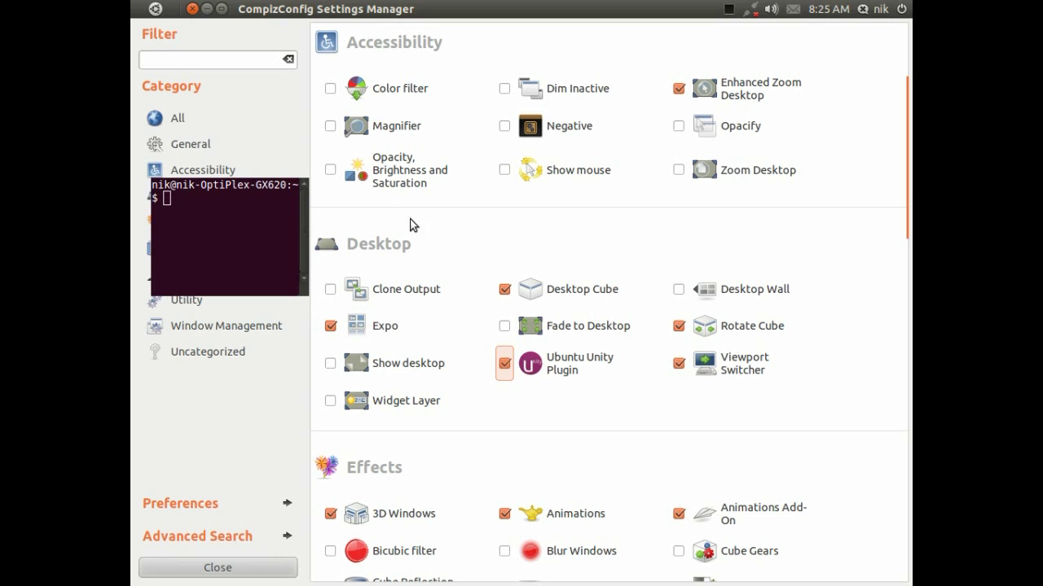
- Run compiz --replace in the Terminal to restart the window manager
{"action": "triple_click", "coordinate": [257, 249]}
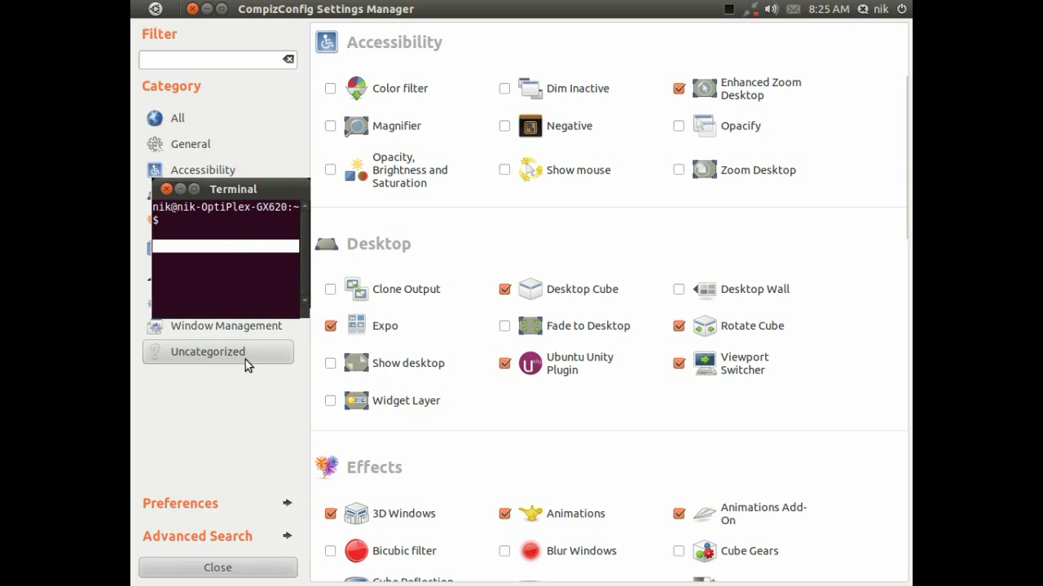
{"action": "type", "text": "comp"}
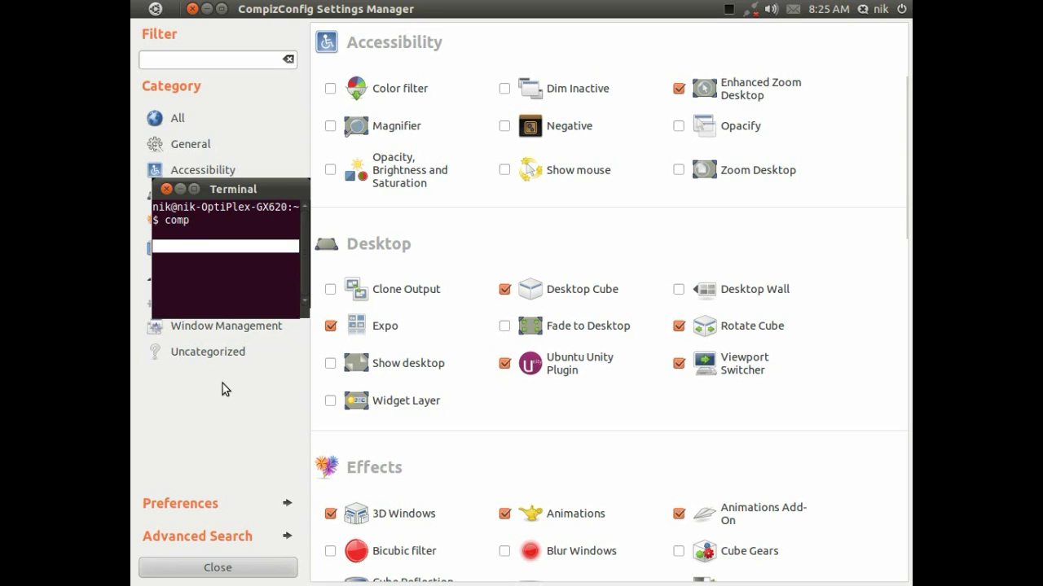
{"action": "type", "text": "iz --repl"}
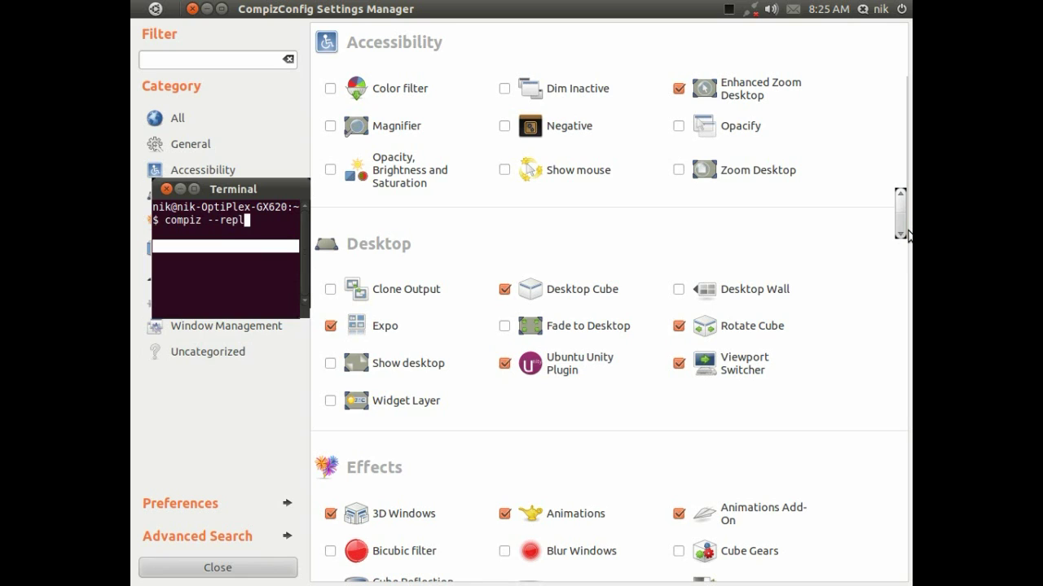
{"action": "key", "text": "BackSpace"}
{"action": "key", "text": "BackSpace"}
{"action": "key", "text": "BackSpace"}
{"action": "key", "text": "BackSpace"}
{"action": "key", "text": "BackSpace"}
{"action": "type", "text": "-replace"}
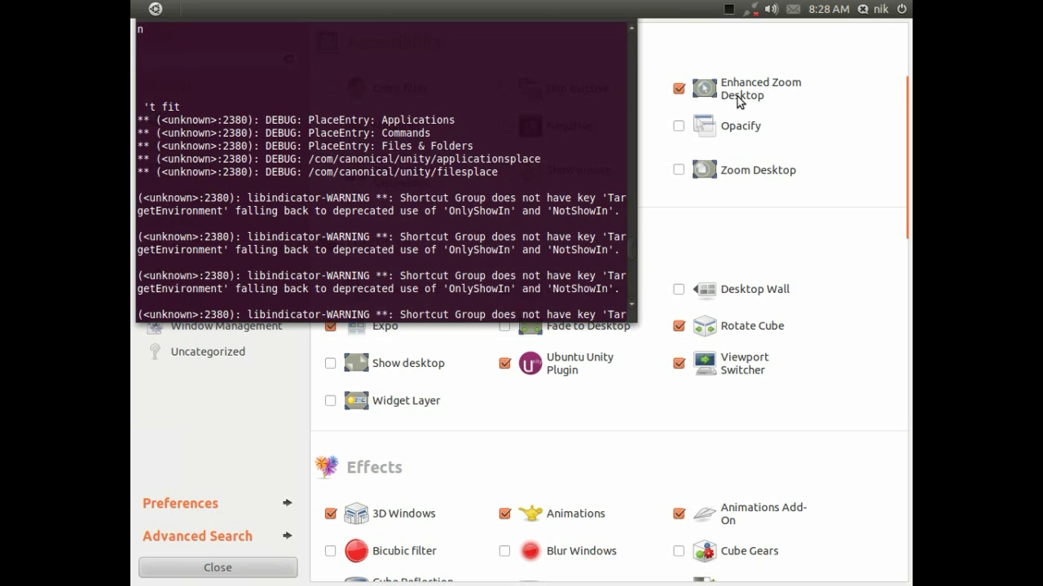
{"action": "left_click", "coordinate": [729, 9]}
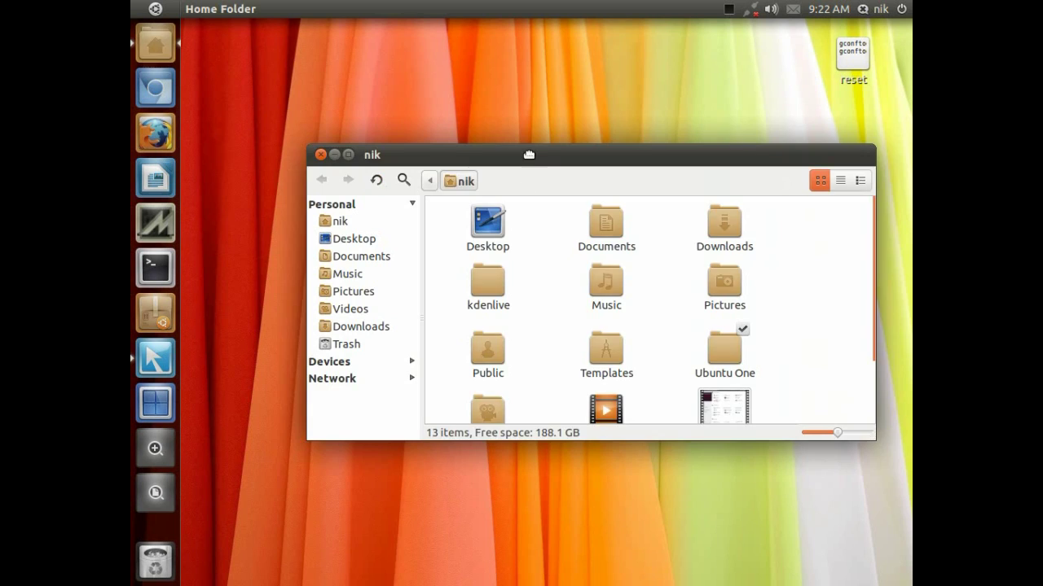
- Nudge the Home Folder window aside, close it, and switch to CompizConfig Settings Manager
{"action": "left_click_drag", "start_coordinate": [530, 154], "coordinate": [497, 155]}
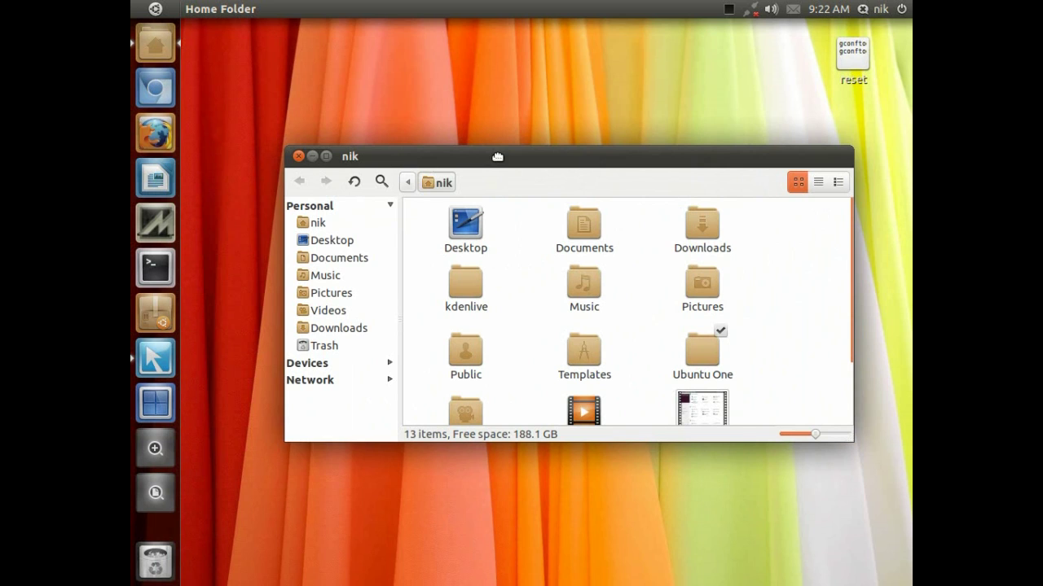
{"action": "left_click", "coordinate": [298, 156]}
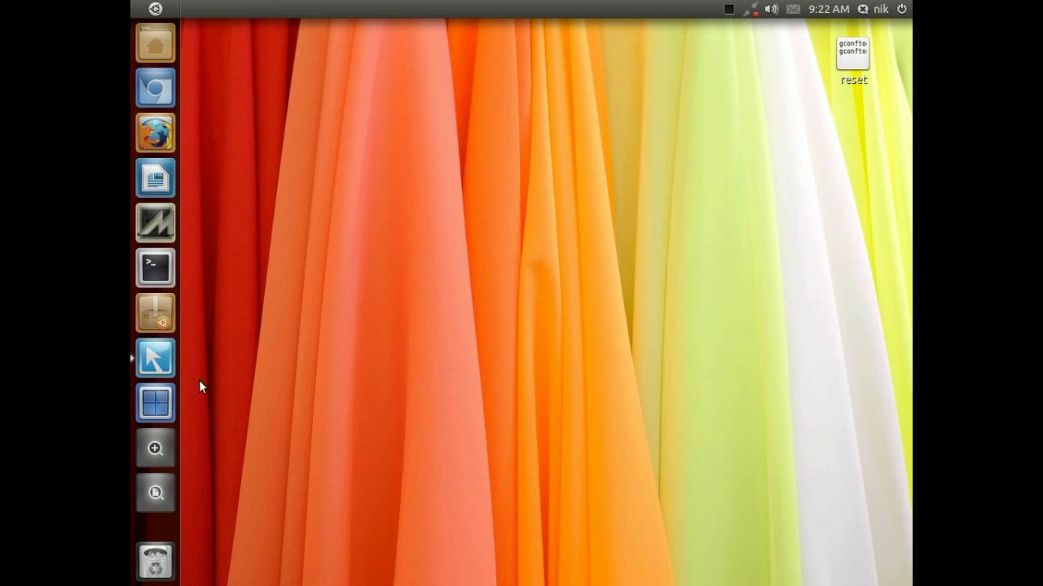
{"action": "left_click", "coordinate": [141, 349]}
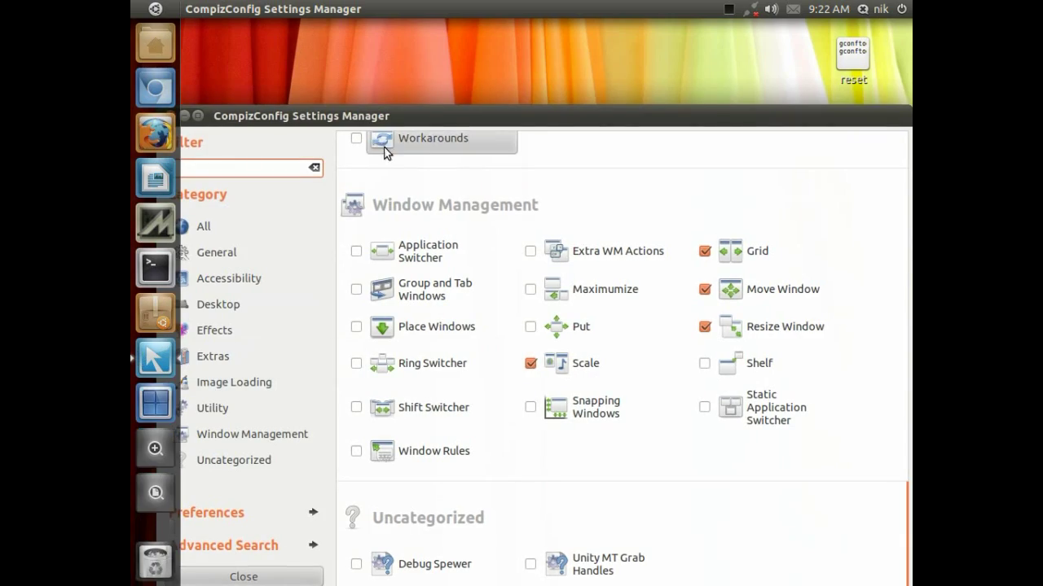
- Examine the Rotate Cube plugin's general and additional settings, and return to the plugin list
{"action": "left_click_drag", "start_coordinate": [450, 111], "coordinate": [453, 49]}
{"action": "scroll", "coordinate": [787, 354], "scroll_direction": "up", "scroll_amount": 5}
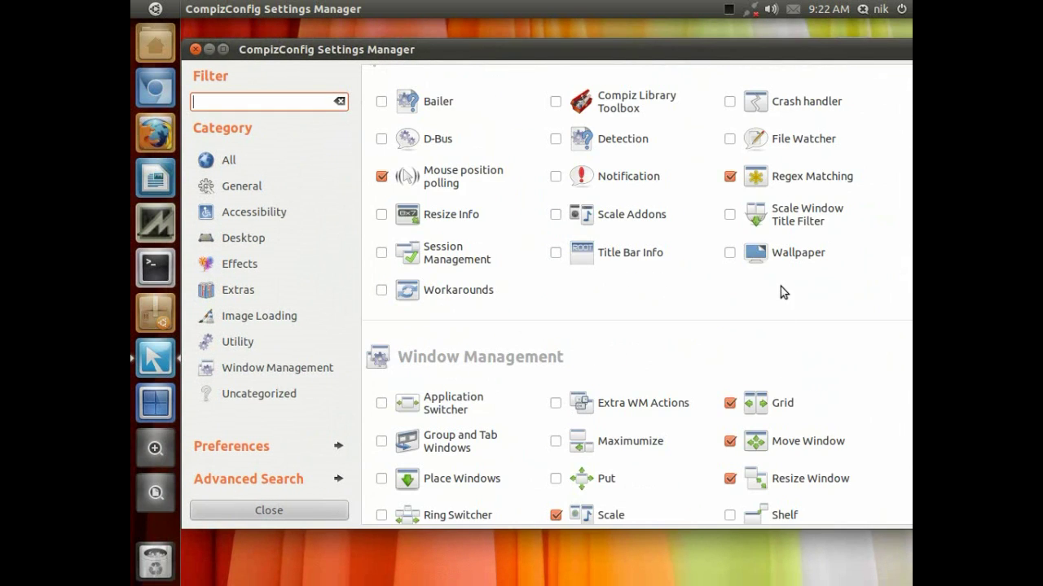
{"action": "scroll", "coordinate": [780, 287], "scroll_direction": "up", "scroll_amount": 10}
{"action": "scroll", "coordinate": [780, 287], "scroll_direction": "up", "scroll_amount": 5}
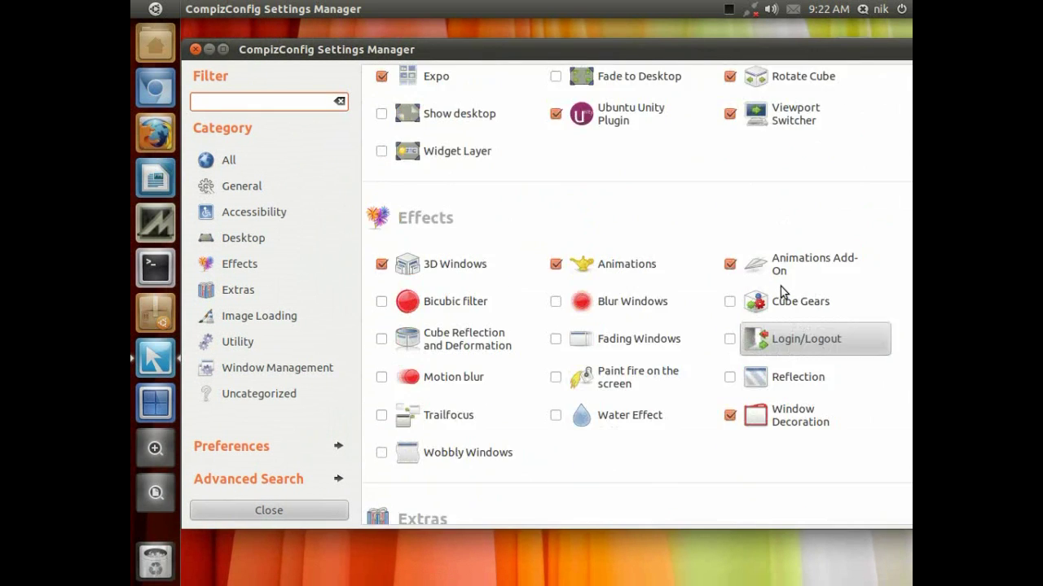
{"action": "left_click", "coordinate": [782, 189]}
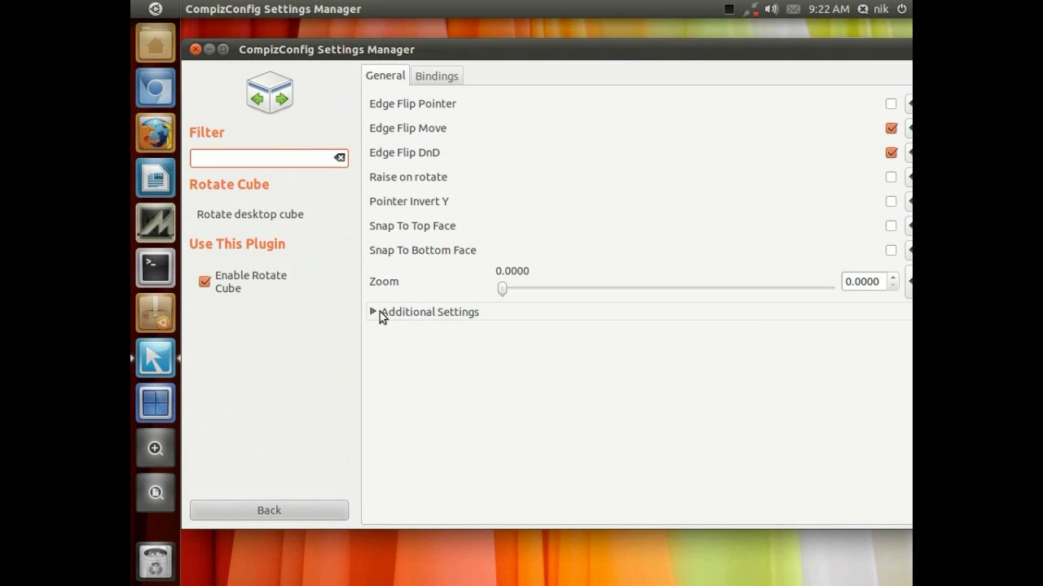
{"action": "left_click", "coordinate": [379, 312]}
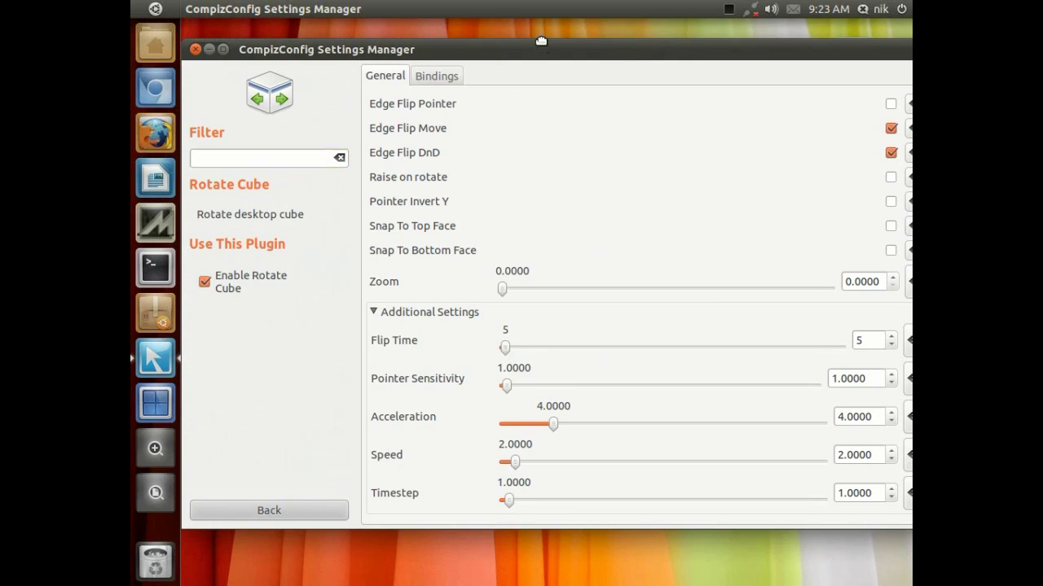
{"action": "left_click_drag", "start_coordinate": [540, 39], "coordinate": [543, 61]}
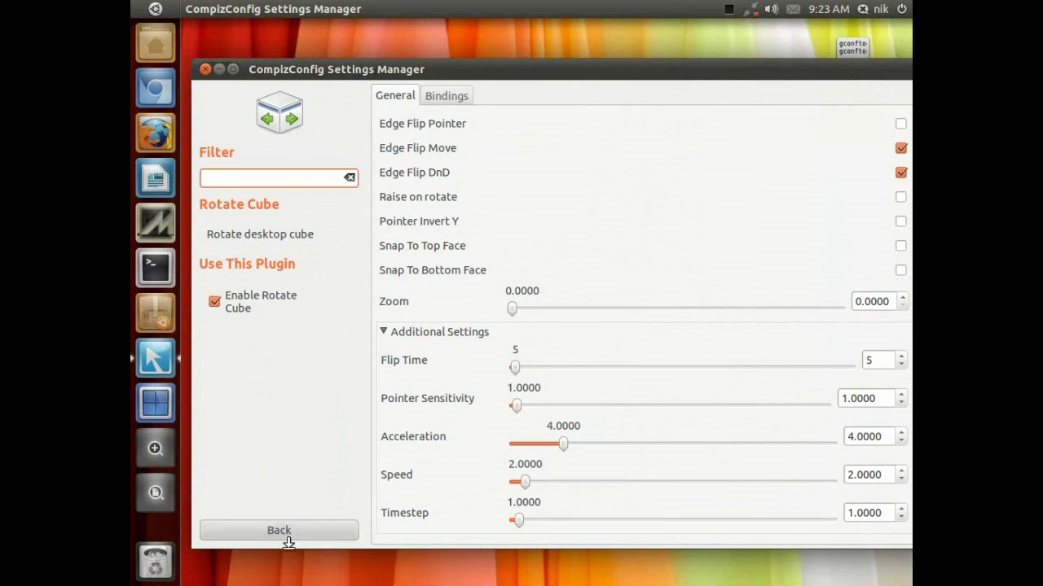
{"action": "left_click", "coordinate": [318, 528]}
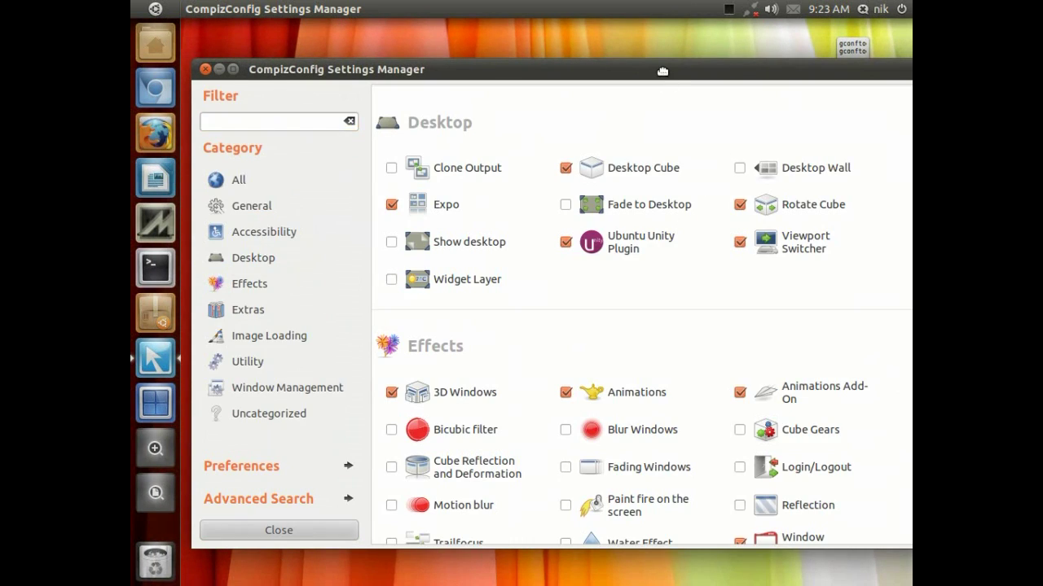
- Move the settings window down, open the Home Folder, and try the edge snapping by maximizing its window at the screen's upper edge
{"action": "left_click_drag", "start_coordinate": [663, 71], "coordinate": [556, 91]}
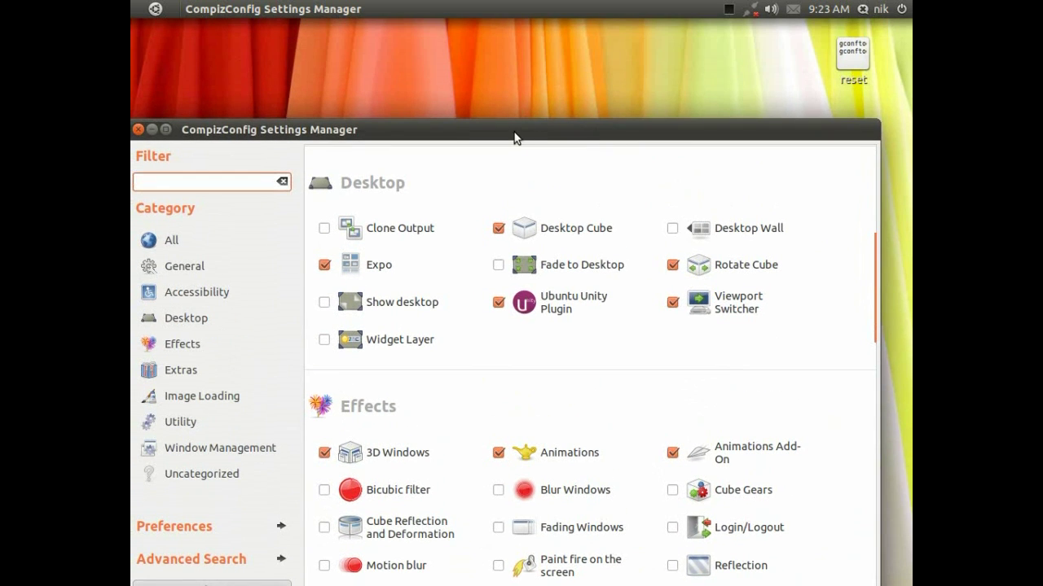
{"action": "left_click_drag", "start_coordinate": [514, 139], "coordinate": [533, 135]}
{"action": "left_click", "coordinate": [144, 27]}
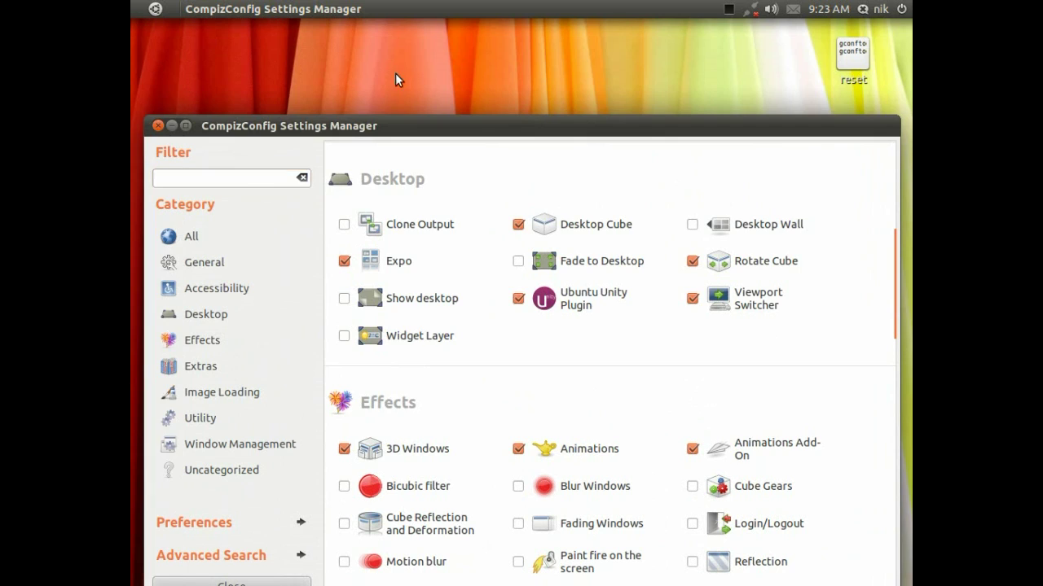
{"action": "left_click_drag", "start_coordinate": [477, 144], "coordinate": [912, 163]}
{"action": "left_click_drag", "start_coordinate": [224, 179], "coordinate": [468, 9]}
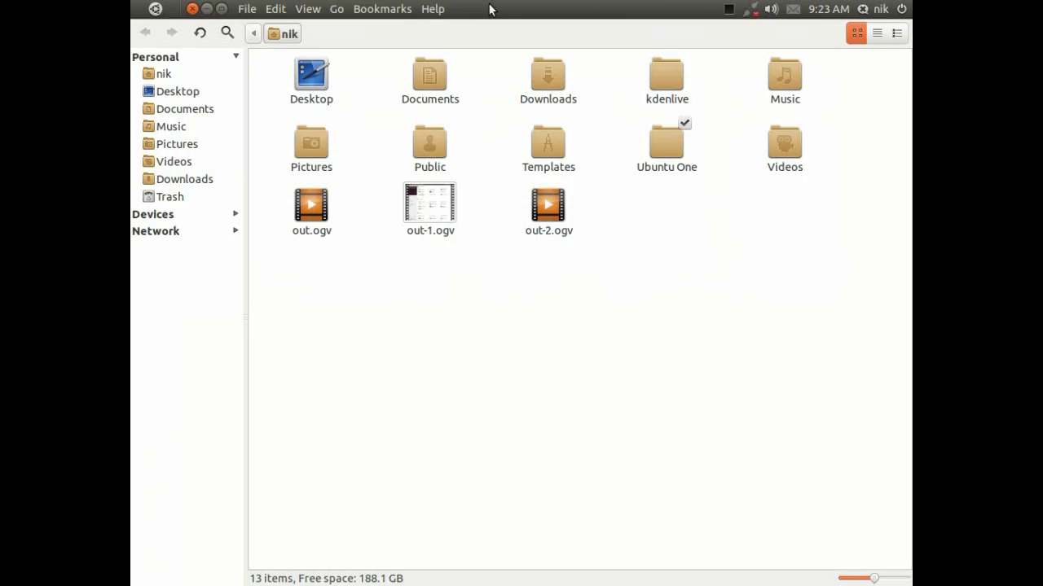
- Restore the maximized Home Folder window, try snapping it to the screen's left edge, pull it free, and close it
{"action": "double_click", "coordinate": [489, 9]}
{"action": "left_click_drag", "start_coordinate": [801, 179], "coordinate": [134, 51]}
{"action": "left_click_drag", "start_coordinate": [382, 13], "coordinate": [604, 115]}
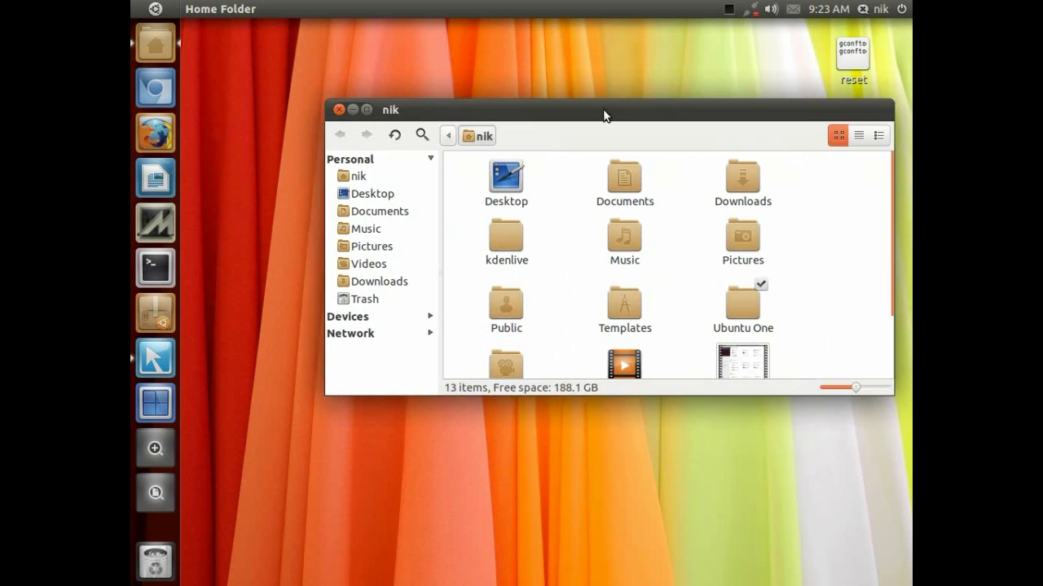
{"action": "left_click", "coordinate": [339, 109]}
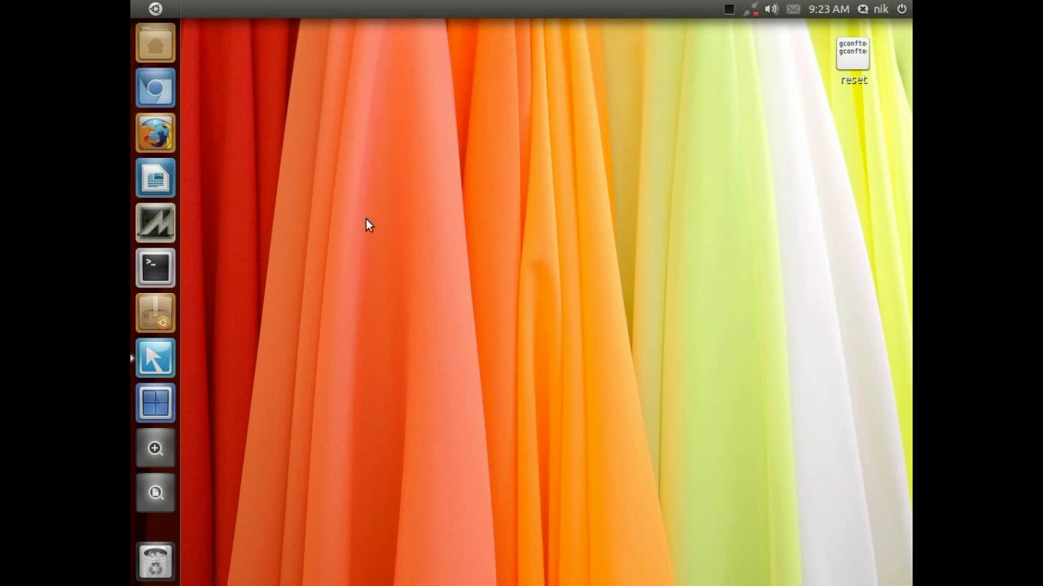
- Bring back CompizConfig Settings Manager and examine the Grid plugin's Resize Actions for the screen edges and corners
{"action": "left_click", "coordinate": [141, 321]}
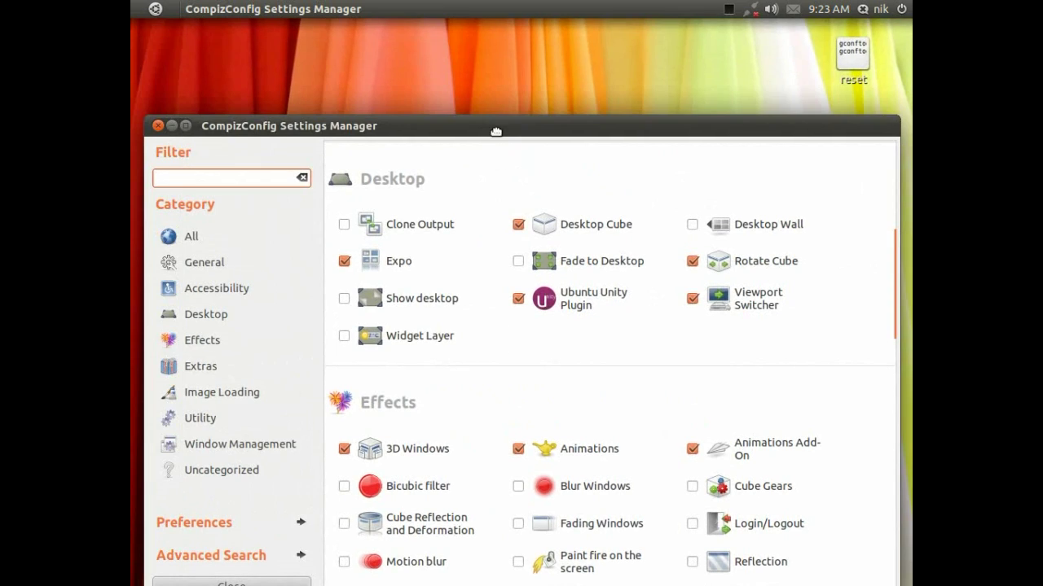
{"action": "left_click_drag", "start_coordinate": [495, 131], "coordinate": [480, 35]}
{"action": "scroll", "coordinate": [656, 279], "scroll_direction": "down", "scroll_amount": 15}
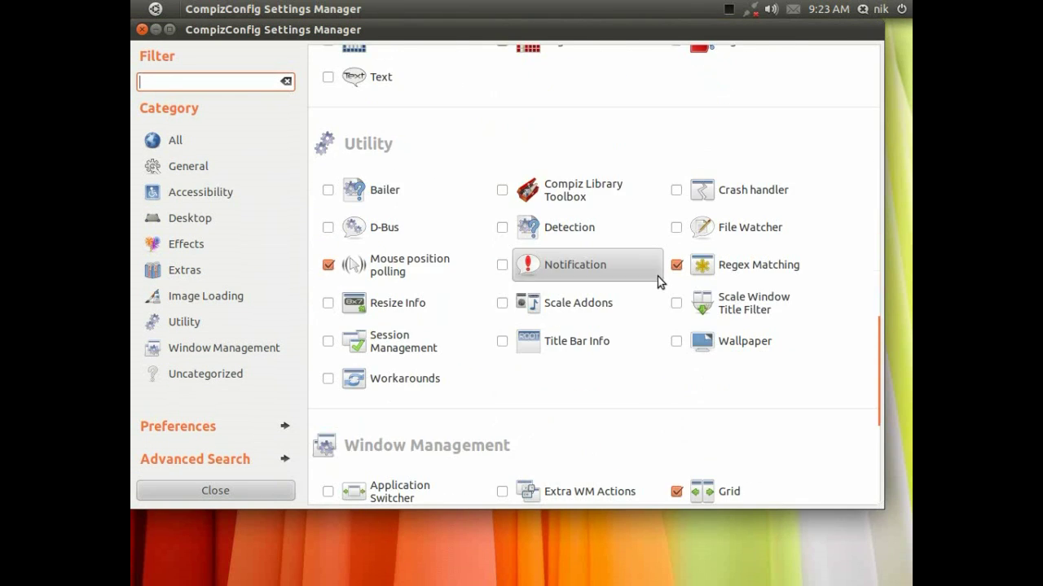
{"action": "scroll", "coordinate": [657, 276], "scroll_direction": "down", "scroll_amount": 6}
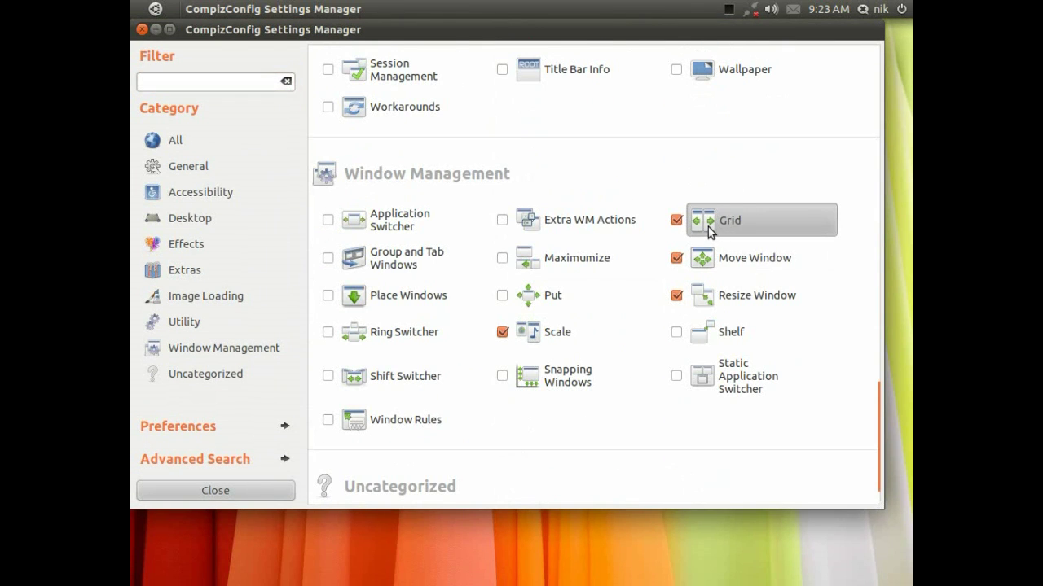
{"action": "left_click", "coordinate": [708, 226]}
{"action": "left_click", "coordinate": [381, 56]}
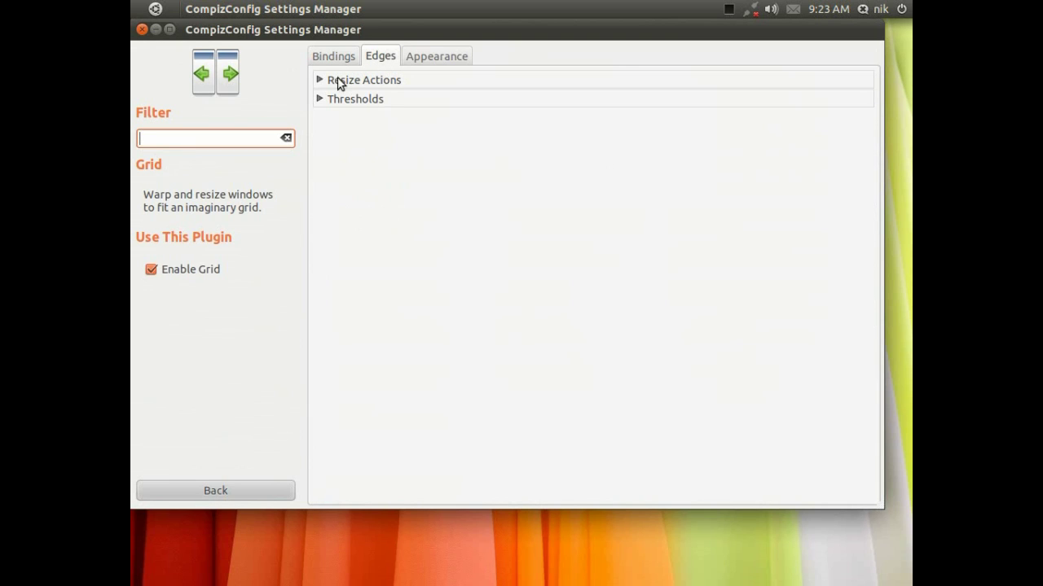
{"action": "left_click", "coordinate": [319, 81]}
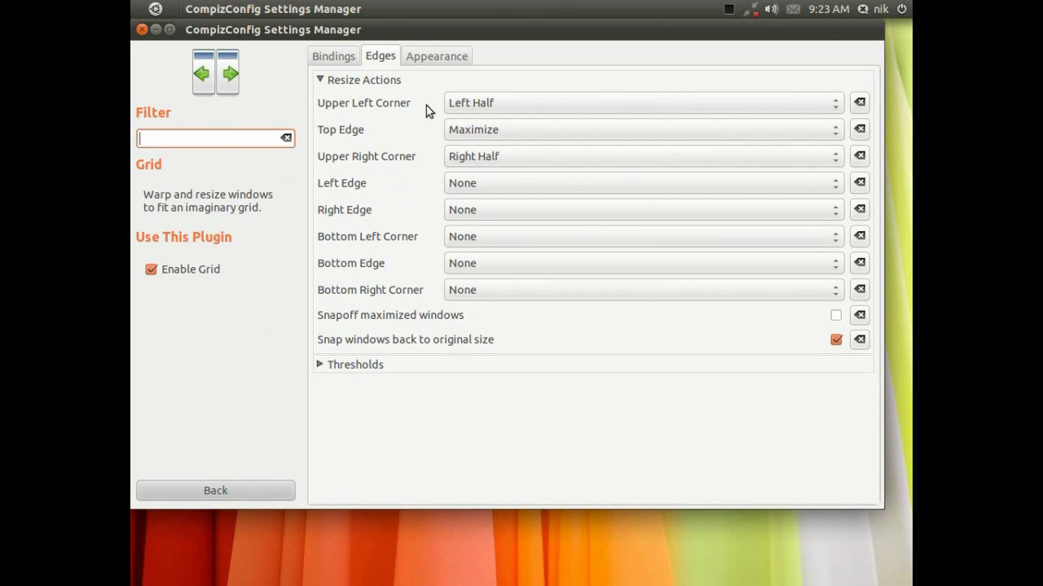
{"action": "left_click_drag", "start_coordinate": [458, 37], "coordinate": [467, 36]}
{"action": "left_click", "coordinate": [261, 492]}
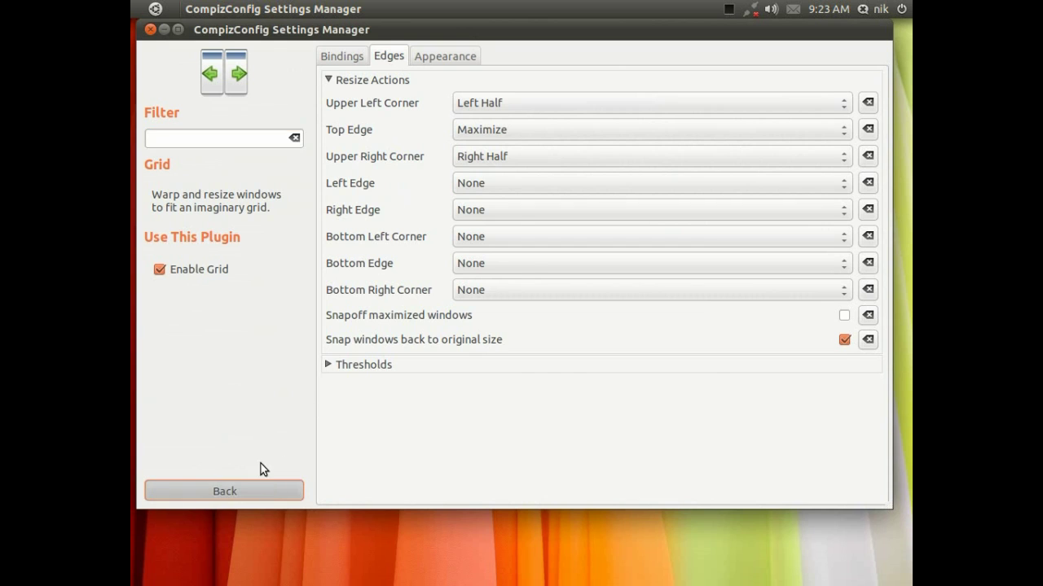
- Look through the Utility and Window Management plugins, and examine the Scale plugin's appearance settings
{"action": "scroll", "coordinate": [676, 184], "scroll_direction": "down", "scroll_amount": 1}
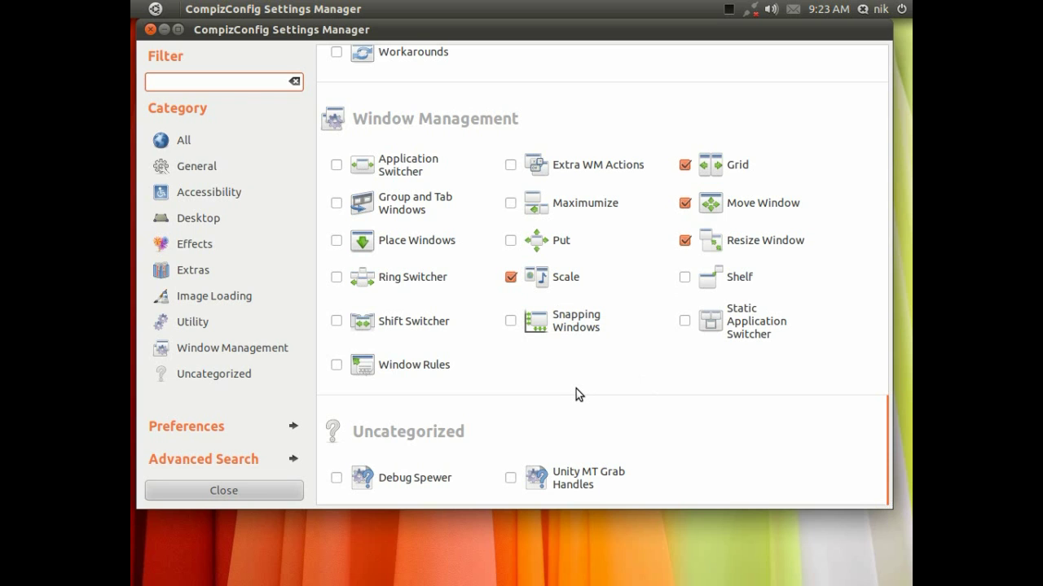
{"action": "scroll", "coordinate": [505, 372], "scroll_direction": "up", "scroll_amount": 6}
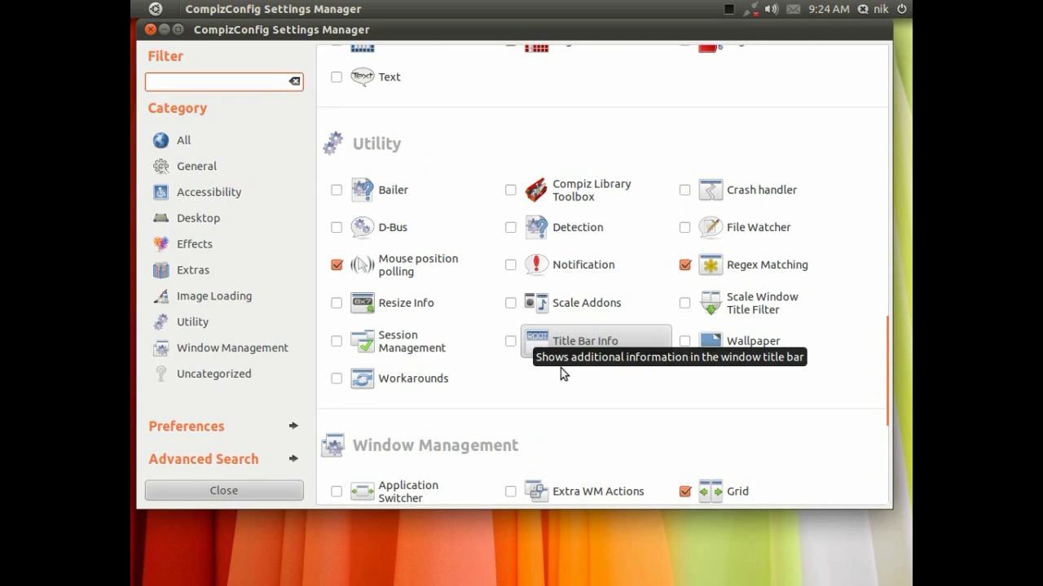
{"action": "scroll", "coordinate": [593, 391], "scroll_direction": "up", "scroll_amount": 4}
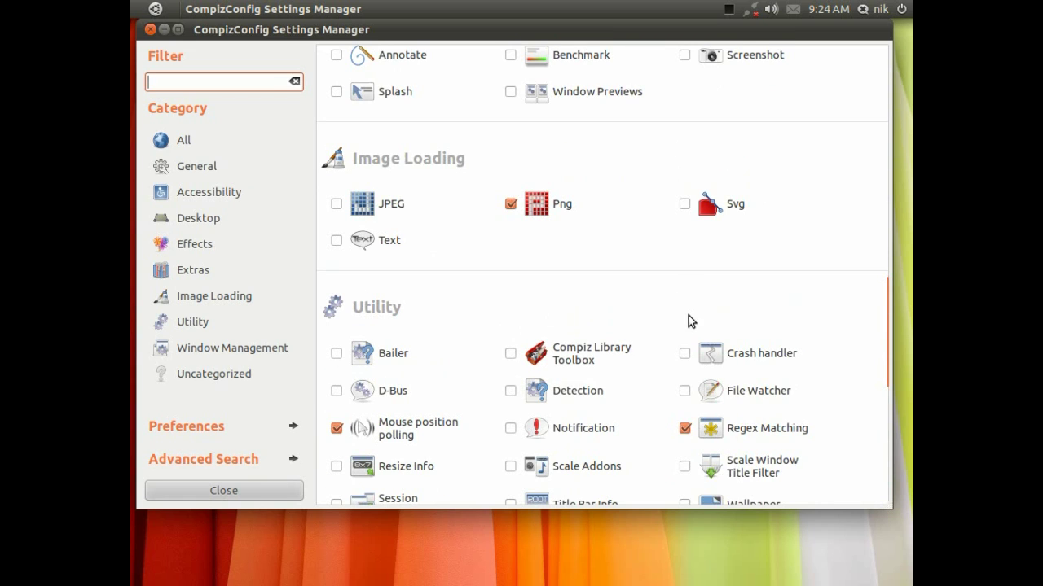
{"action": "scroll", "coordinate": [683, 299], "scroll_direction": "down", "scroll_amount": 5}
{"action": "scroll", "coordinate": [598, 371], "scroll_direction": "down", "scroll_amount": 5}
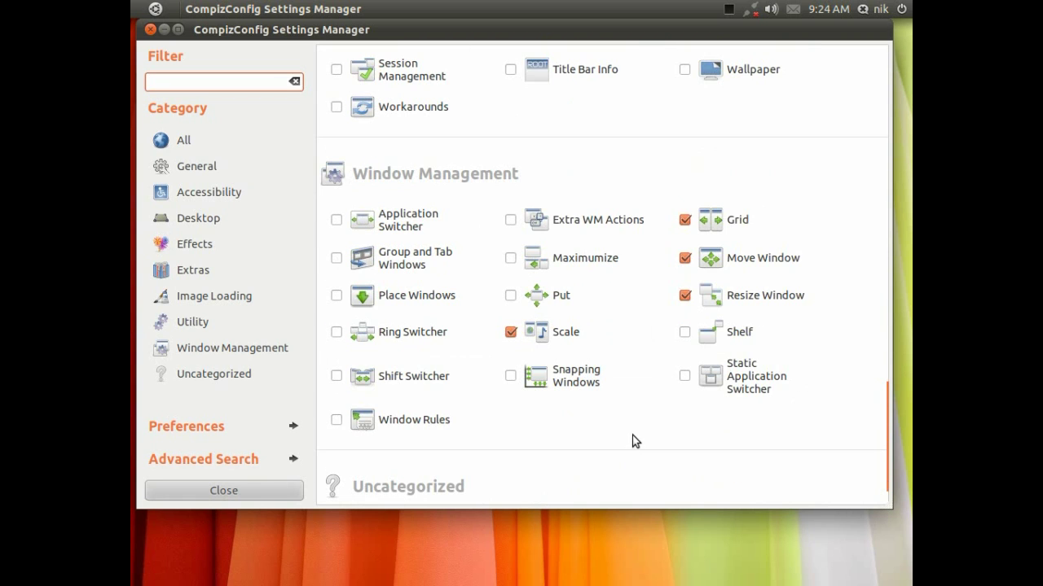
{"action": "scroll", "coordinate": [620, 435], "scroll_direction": "down", "scroll_amount": 1}
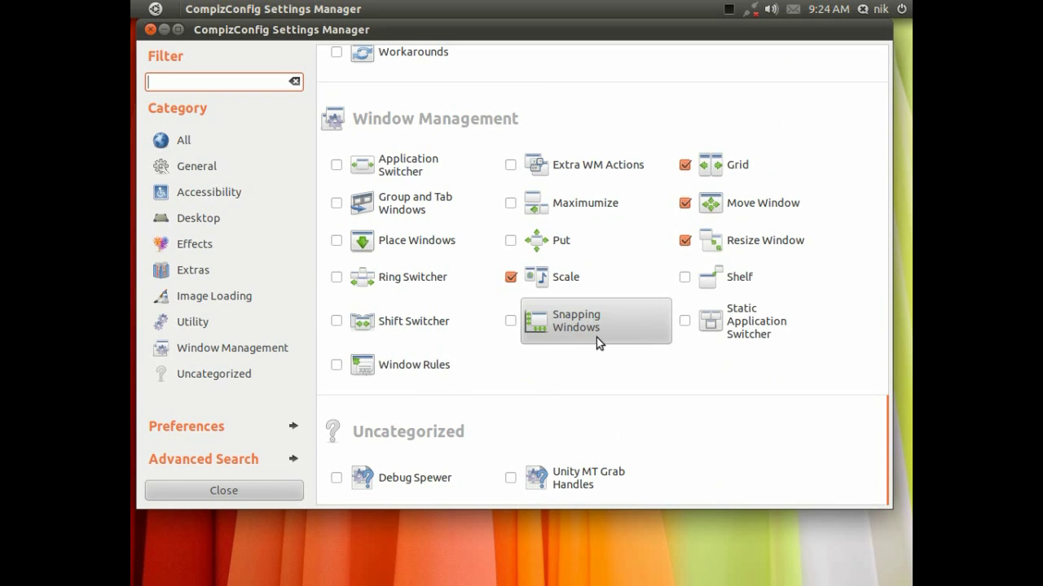
{"action": "left_click", "coordinate": [569, 282]}
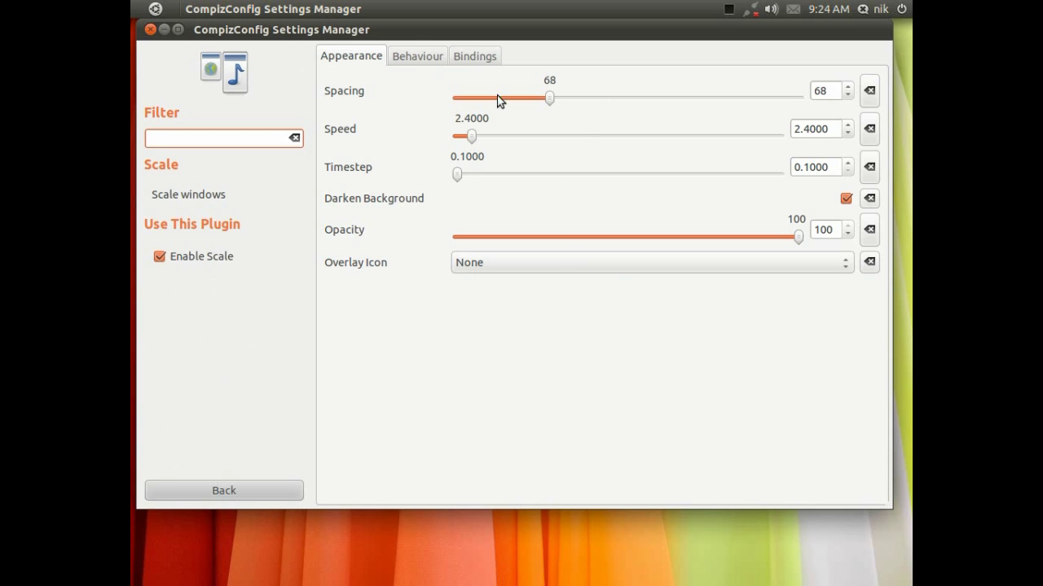
{"action": "left_click", "coordinate": [276, 495]}
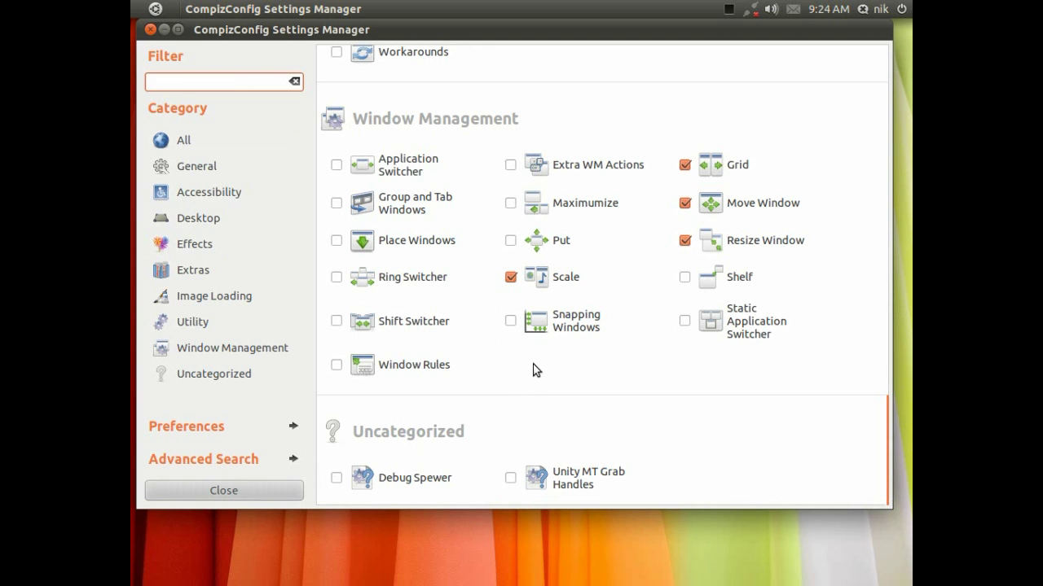
- Reposition the settings window and open the Desktop Cube plugin's settings
{"action": "mouse_move", "coordinate": [521, 37]}
{"action": "left_mouse_down"}
{"action": "mouse_move", "coordinate": [528, 59]}
{"action": "mouse_move", "coordinate": [528, 49]}
{"action": "left_mouse_up"}
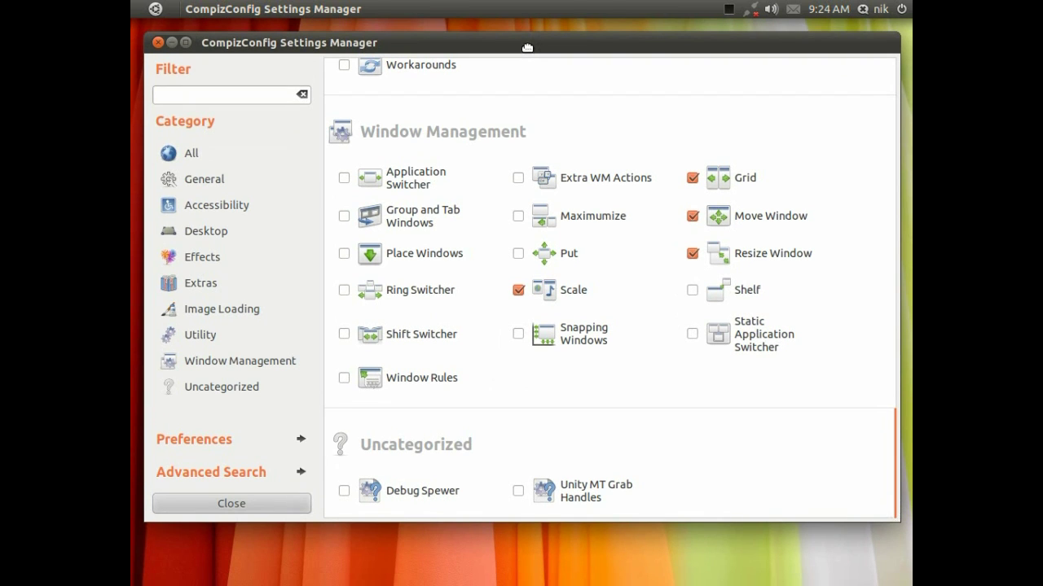
{"action": "left_click_drag", "start_coordinate": [528, 48], "coordinate": [528, 45]}
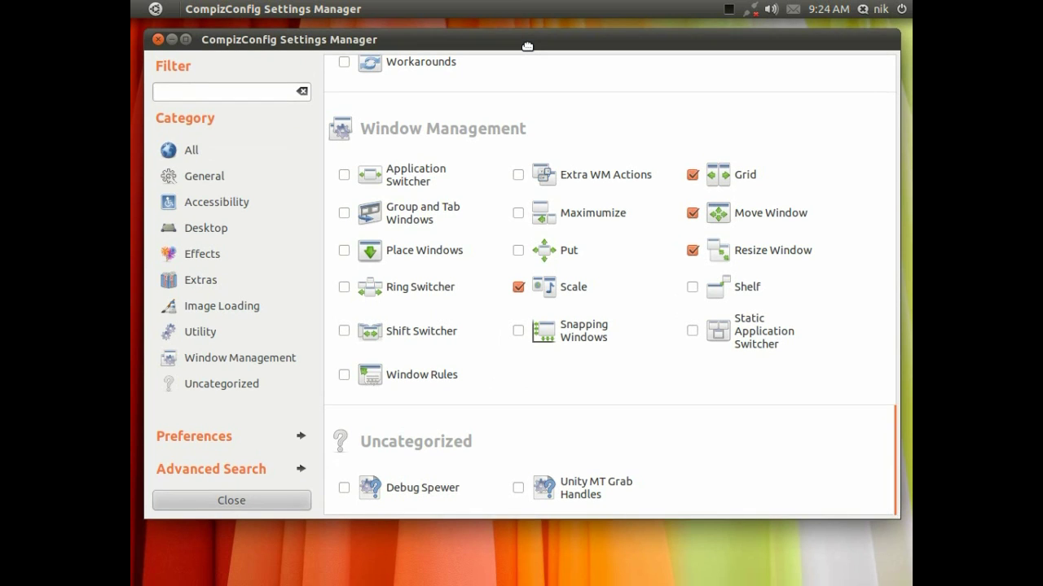
{"action": "scroll", "coordinate": [625, 411], "scroll_direction": "up", "scroll_amount": 10}
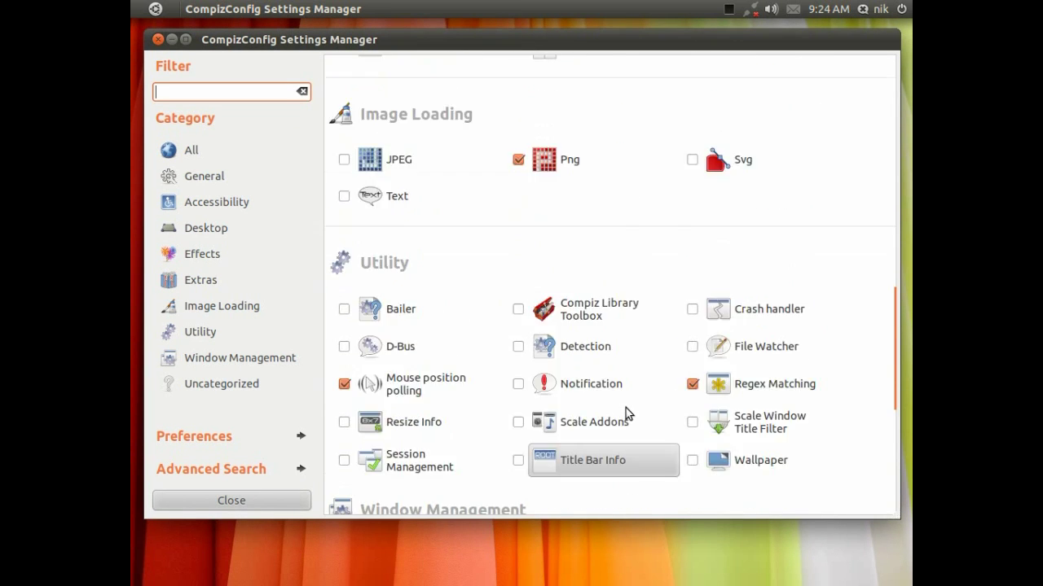
{"action": "scroll", "coordinate": [628, 404], "scroll_direction": "up", "scroll_amount": 12}
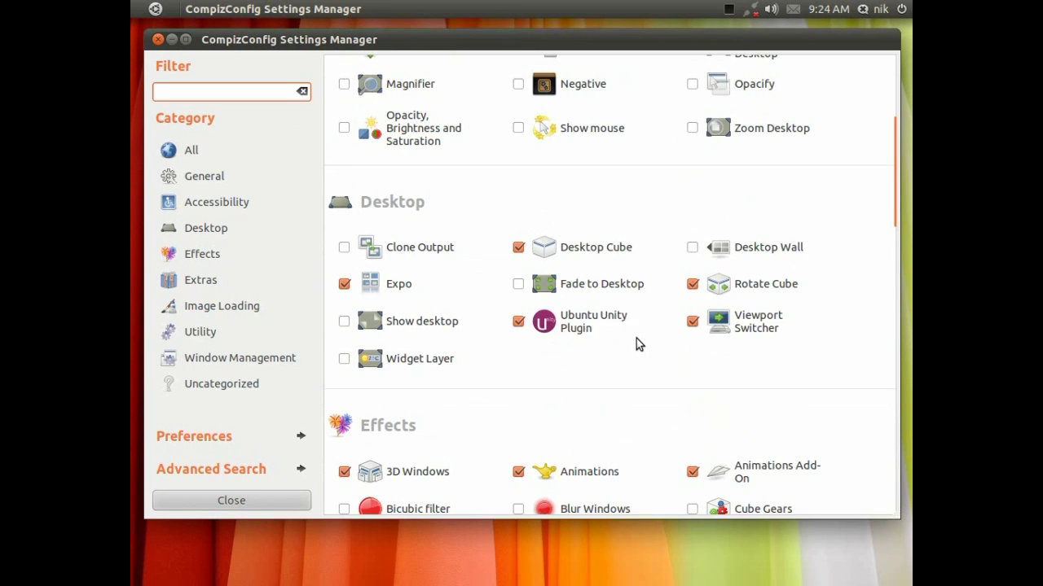
{"action": "scroll", "coordinate": [638, 339], "scroll_direction": "up", "scroll_amount": 4}
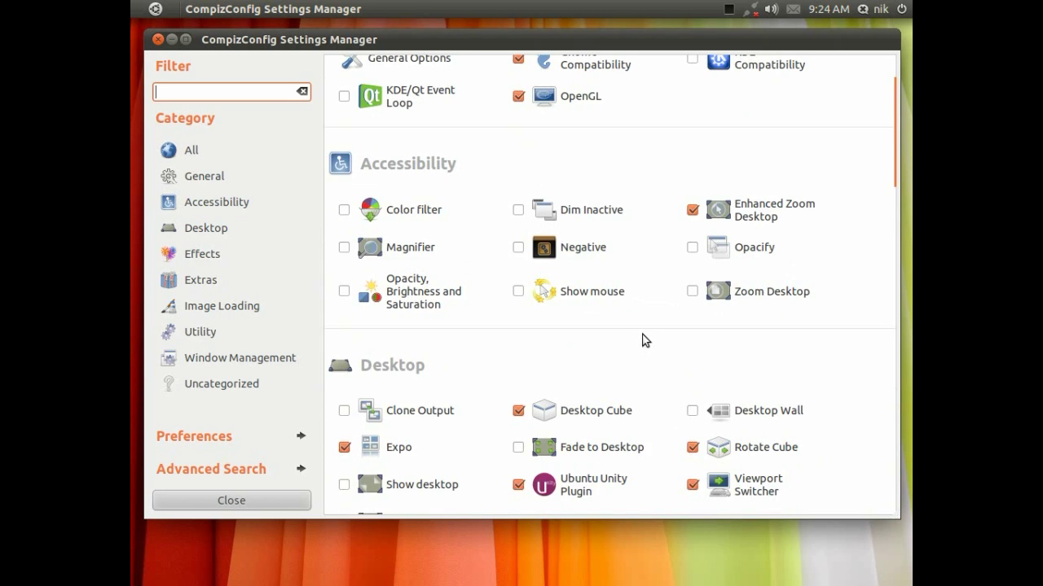
{"action": "scroll", "coordinate": [644, 341], "scroll_direction": "down", "scroll_amount": 3}
{"action": "left_click_drag", "start_coordinate": [663, 39], "coordinate": [625, 382]}
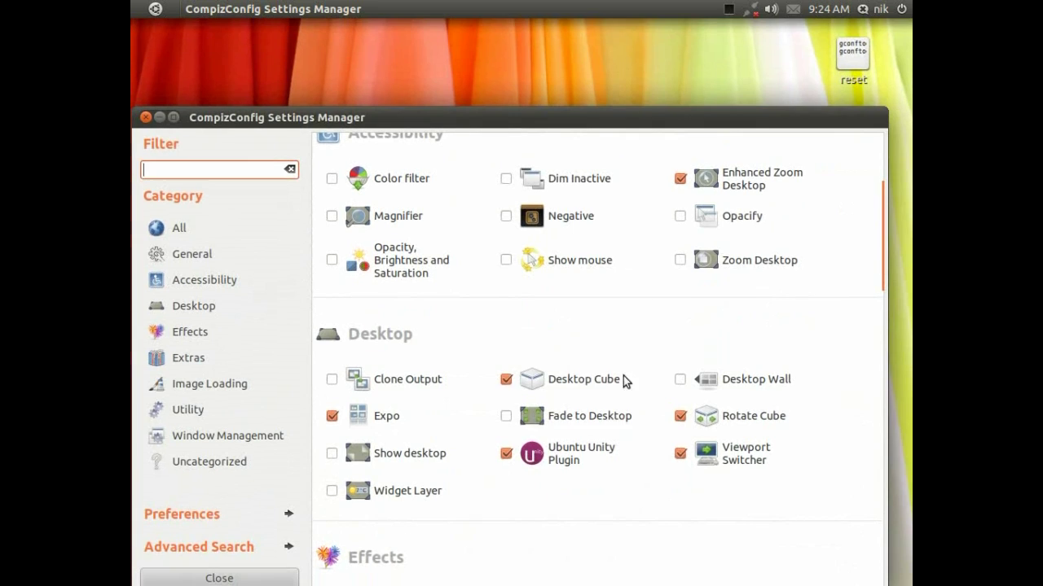
{"action": "left_click", "coordinate": [591, 382]}
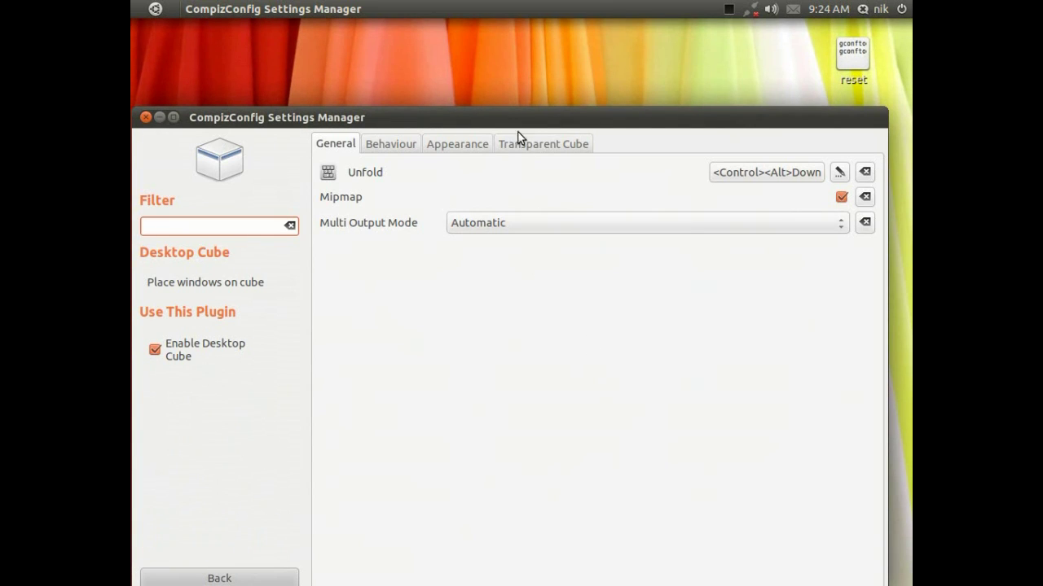
- Set the Desktop Cube's top and bottom cap colors to black (#000000), and move the settings window up
{"action": "left_click", "coordinate": [477, 147]}
{"action": "left_click", "coordinate": [780, 215]}
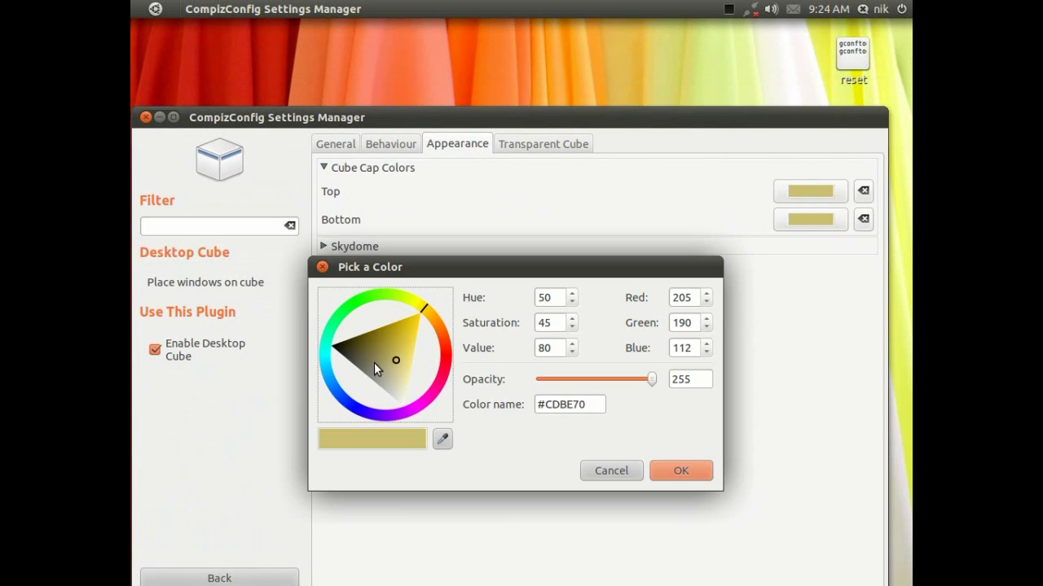
{"action": "left_click_drag", "start_coordinate": [374, 363], "coordinate": [249, 380]}
{"action": "left_click", "coordinate": [698, 474]}
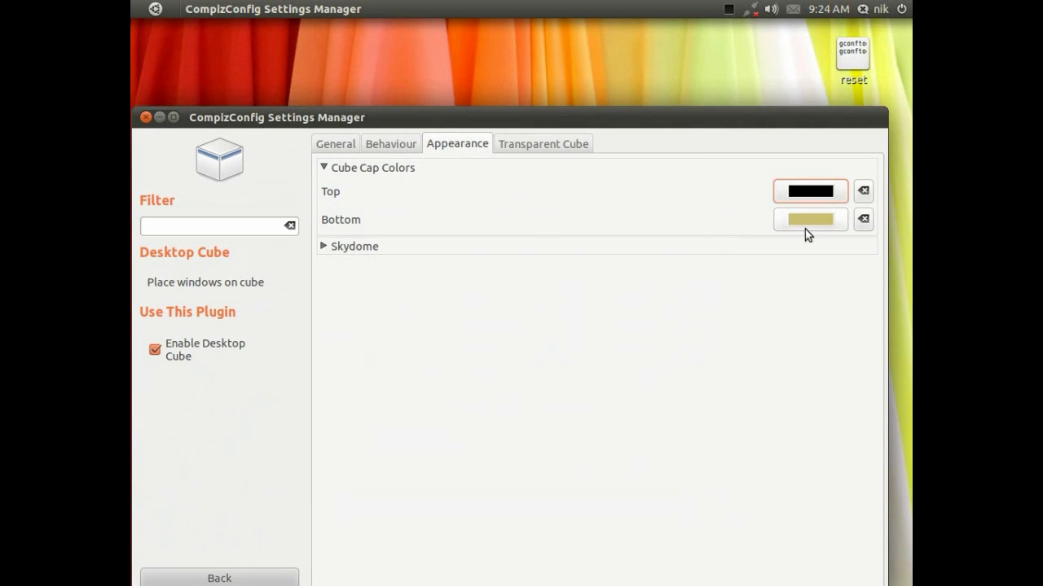
{"action": "left_click", "coordinate": [805, 228]}
{"action": "left_click_drag", "start_coordinate": [400, 337], "coordinate": [242, 343]}
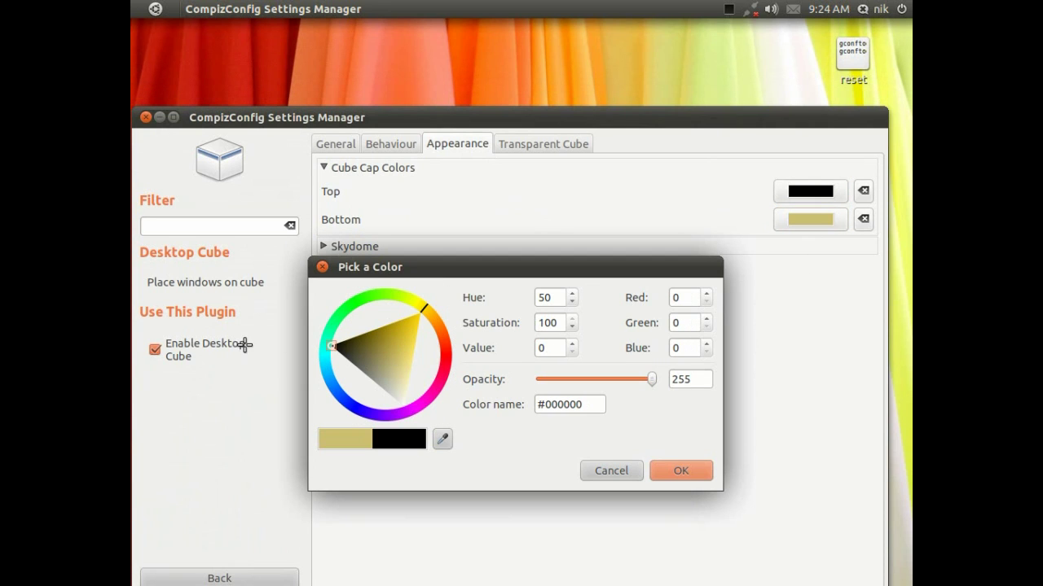
{"action": "left_click", "coordinate": [660, 470]}
{"action": "left_click_drag", "start_coordinate": [585, 124], "coordinate": [624, 80]}
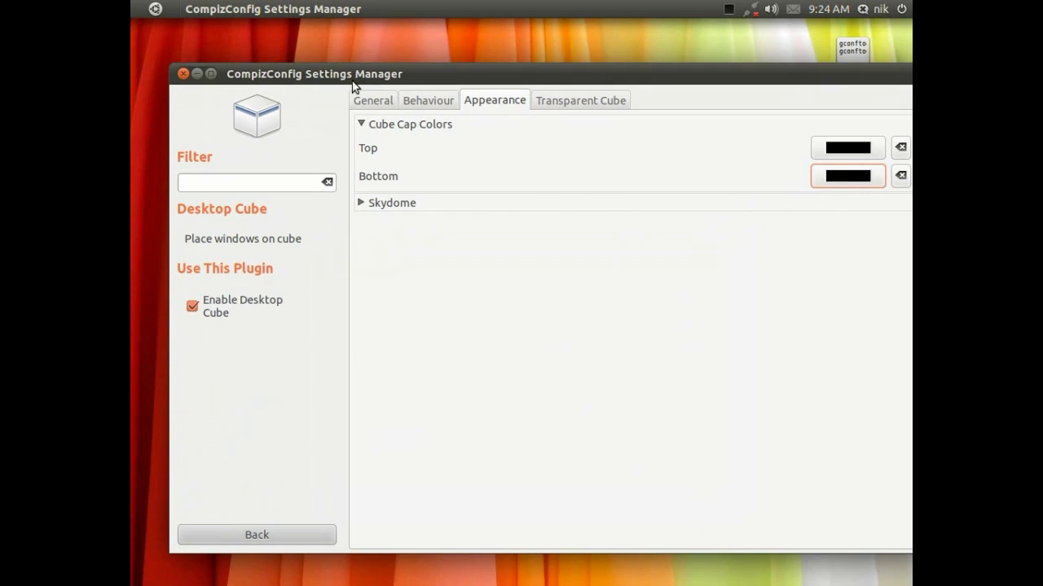
- Minimize the CompizConfig window and the reset text file, and run gconf-editor to open the Configuration Editor
{"action": "left_click", "coordinate": [196, 74]}
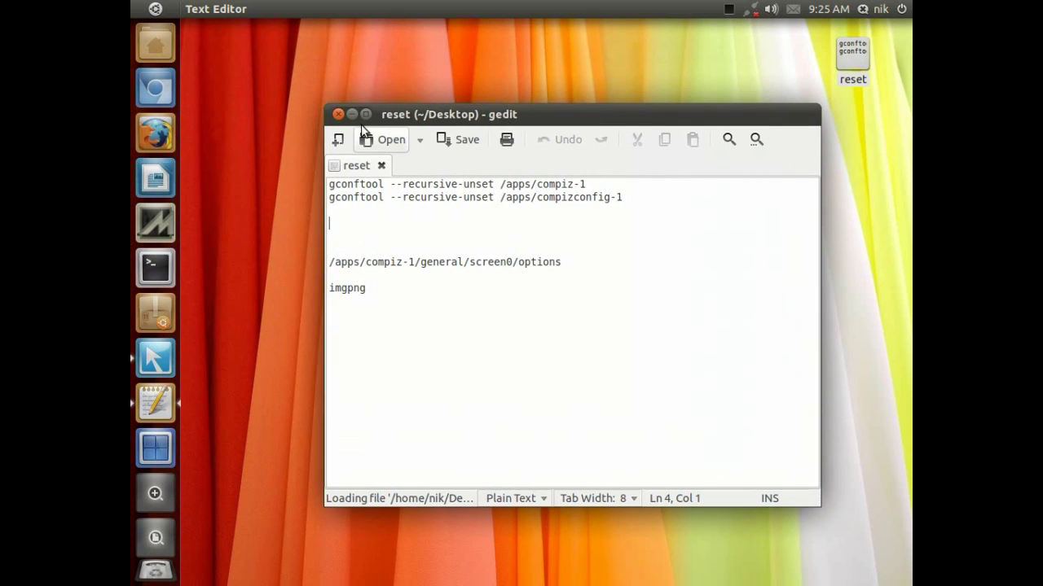
{"action": "left_click", "coordinate": [353, 110]}
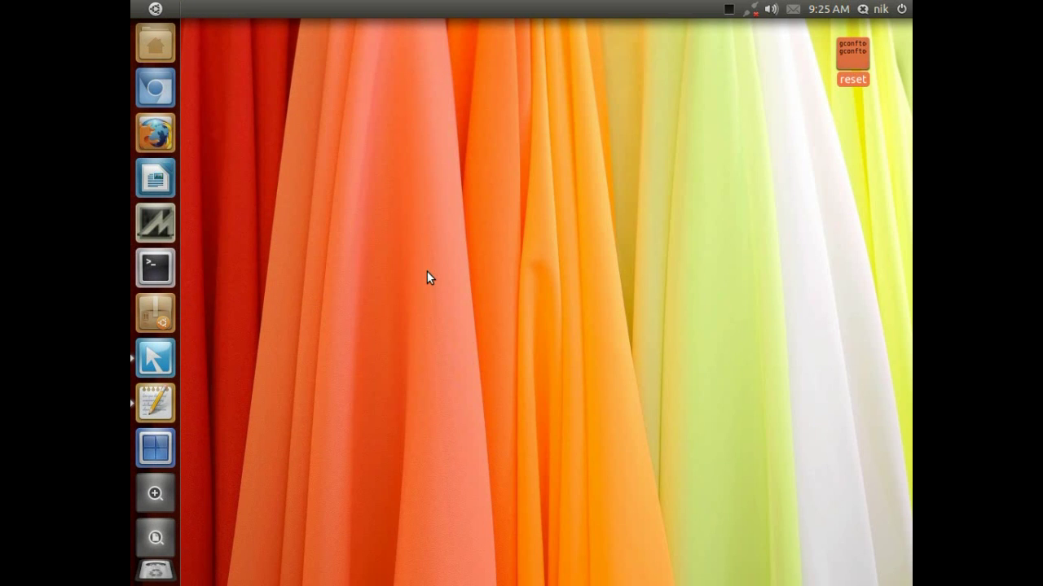
{"action": "key", "text": "alt+F2"}
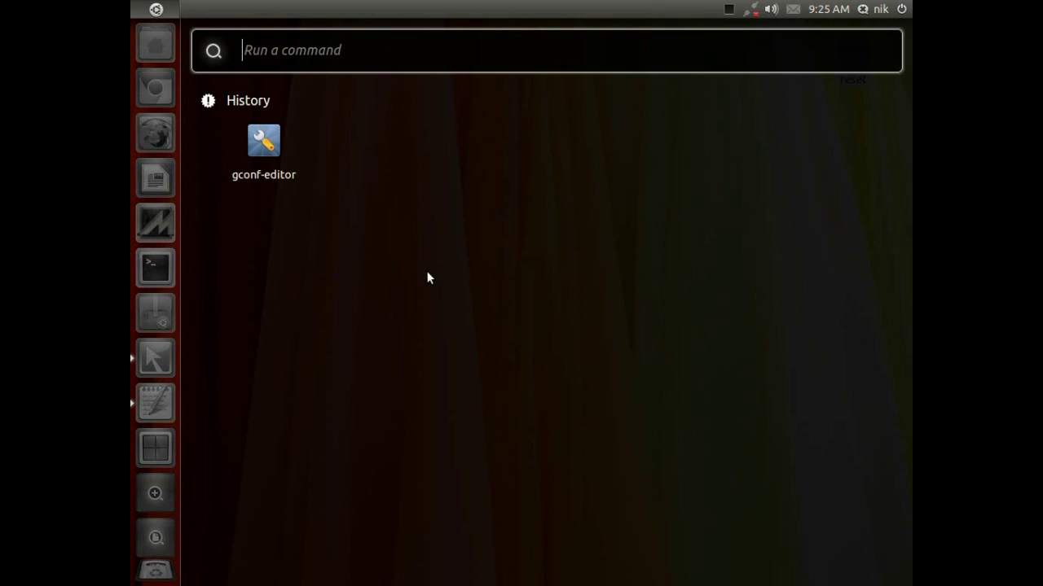
{"action": "left_click", "coordinate": [267, 145]}
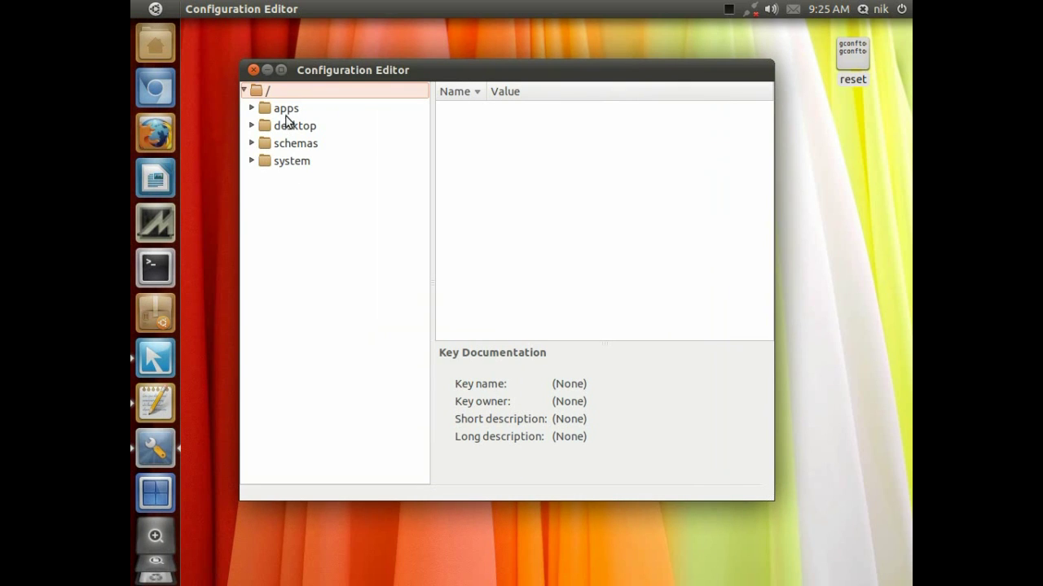
- Show the keys in /apps/compiz-1/general/screen0/options and shift the Configuration Editor window slightly
{"action": "left_click", "coordinate": [254, 109]}
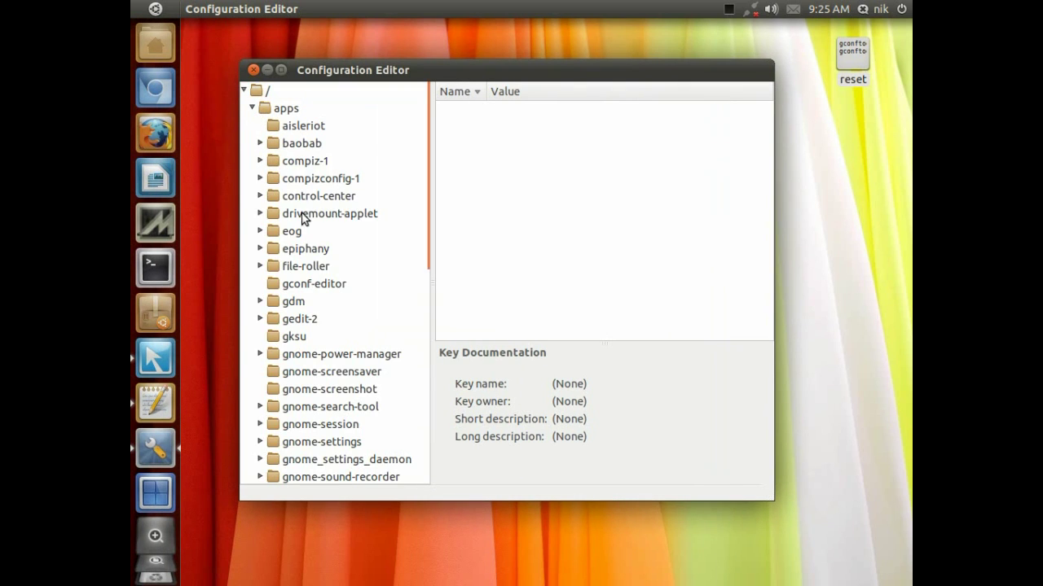
{"action": "left_click", "coordinate": [302, 164]}
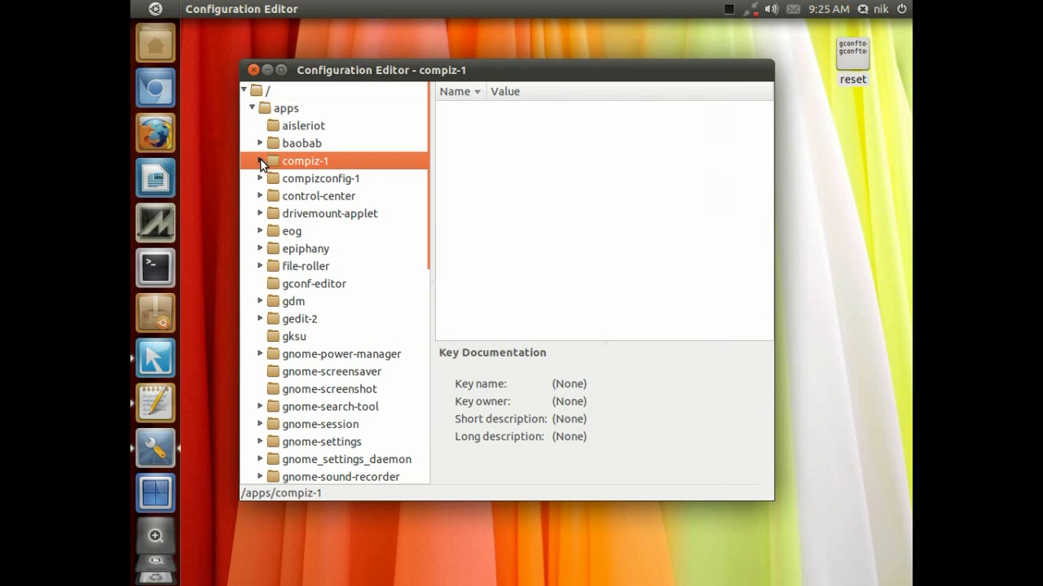
{"action": "left_click", "coordinate": [260, 161]}
{"action": "left_click", "coordinate": [304, 182]}
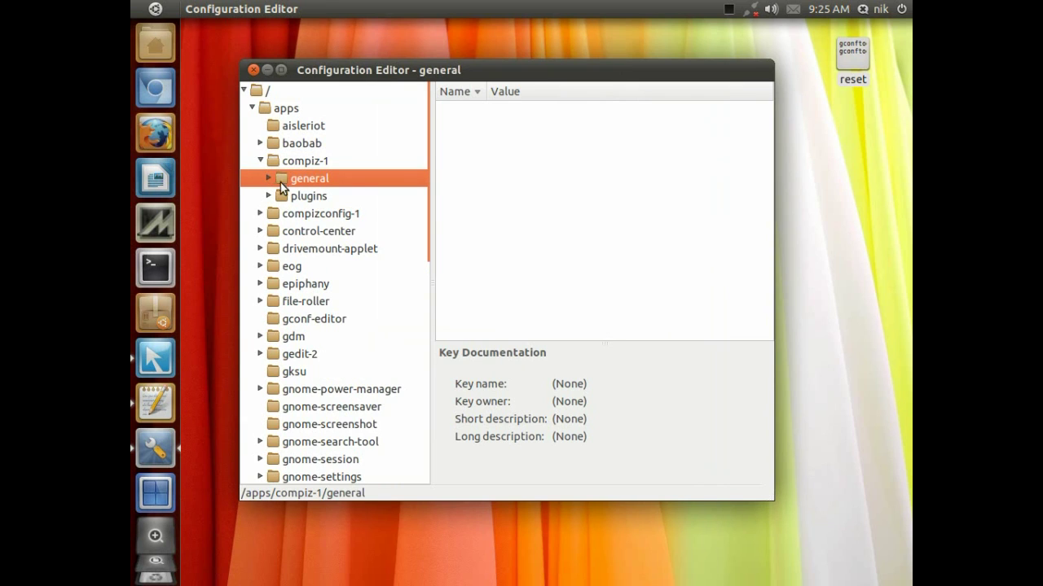
{"action": "left_click", "coordinate": [269, 178]}
{"action": "left_click", "coordinate": [297, 201]}
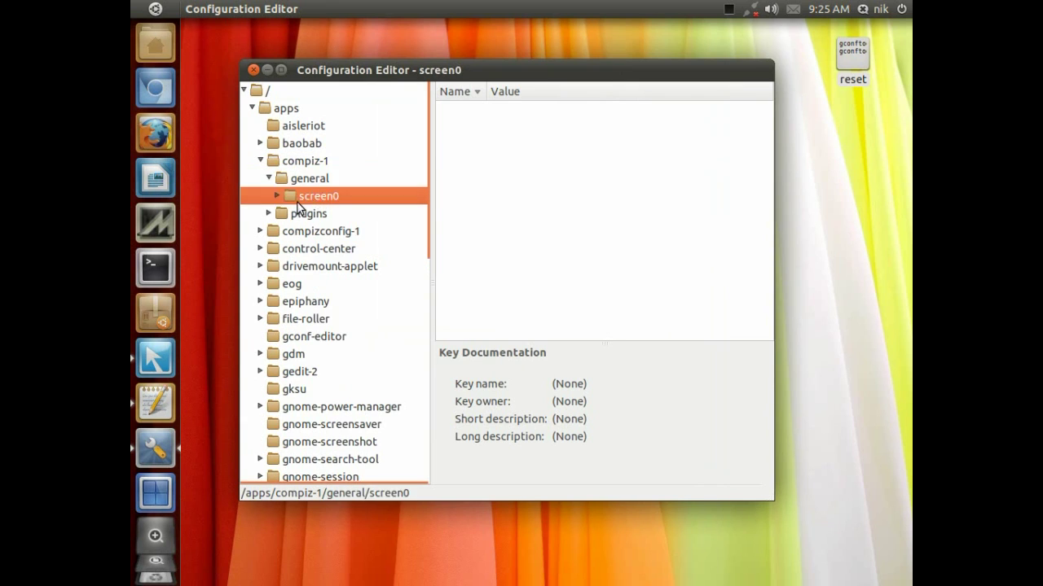
{"action": "left_click", "coordinate": [275, 197]}
{"action": "left_click", "coordinate": [323, 216]}
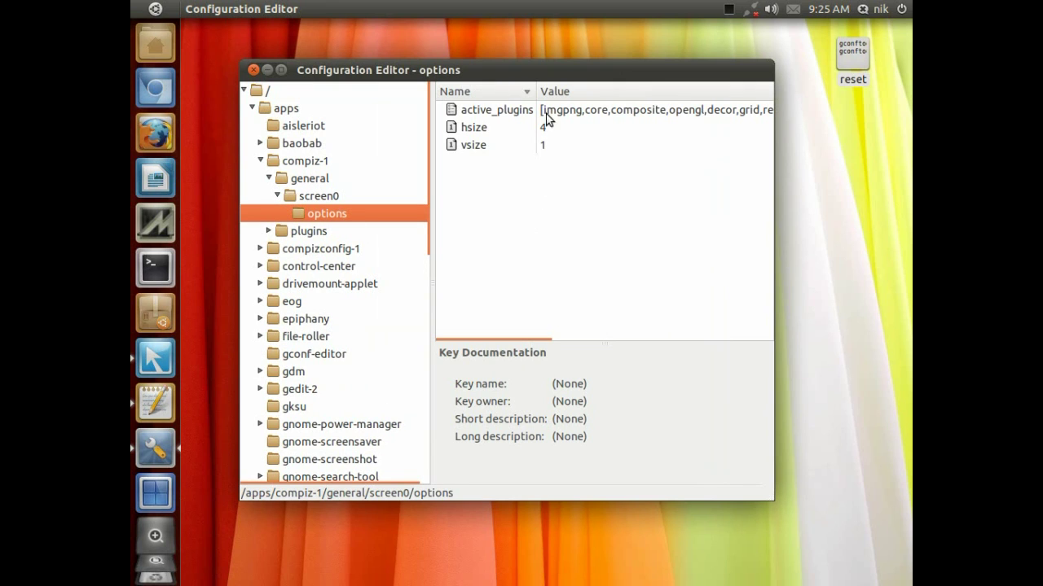
{"action": "left_click_drag", "start_coordinate": [555, 69], "coordinate": [542, 68]}
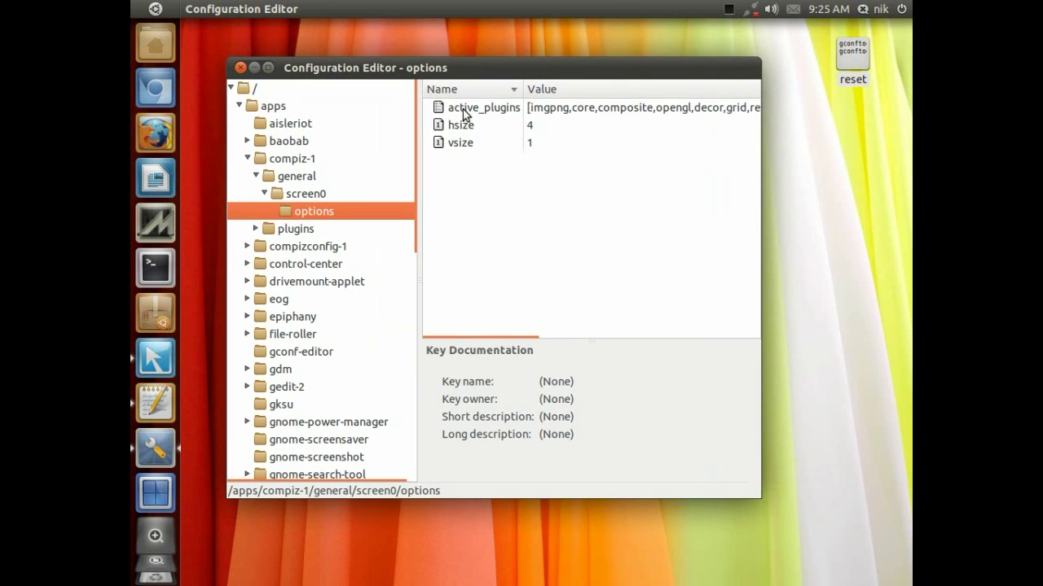
- Open the active_plugins key for editing and move its dialog clear of the screen corner
{"action": "left_click", "coordinate": [468, 111]}
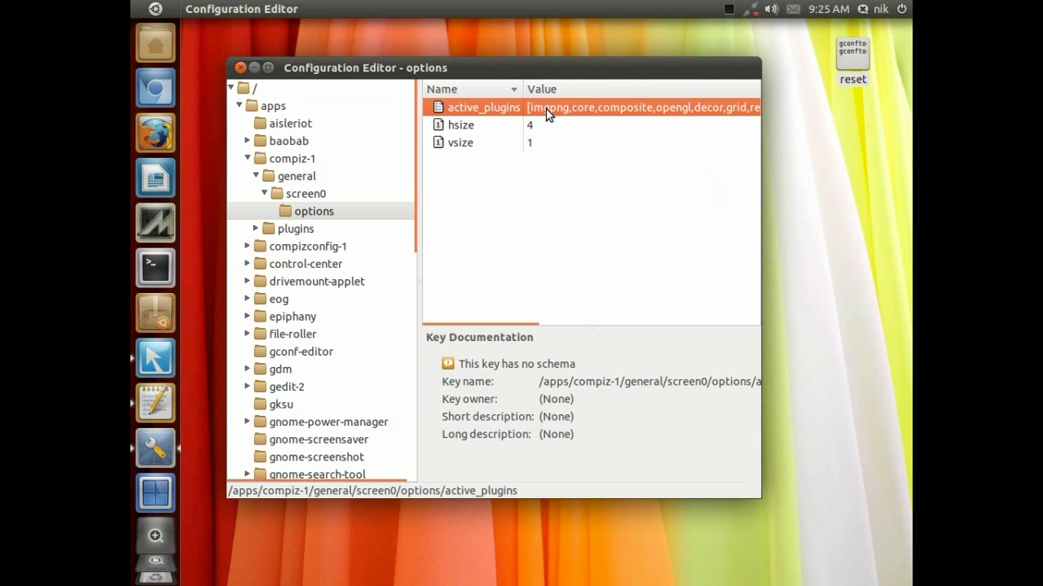
{"action": "right_click", "coordinate": [492, 109]}
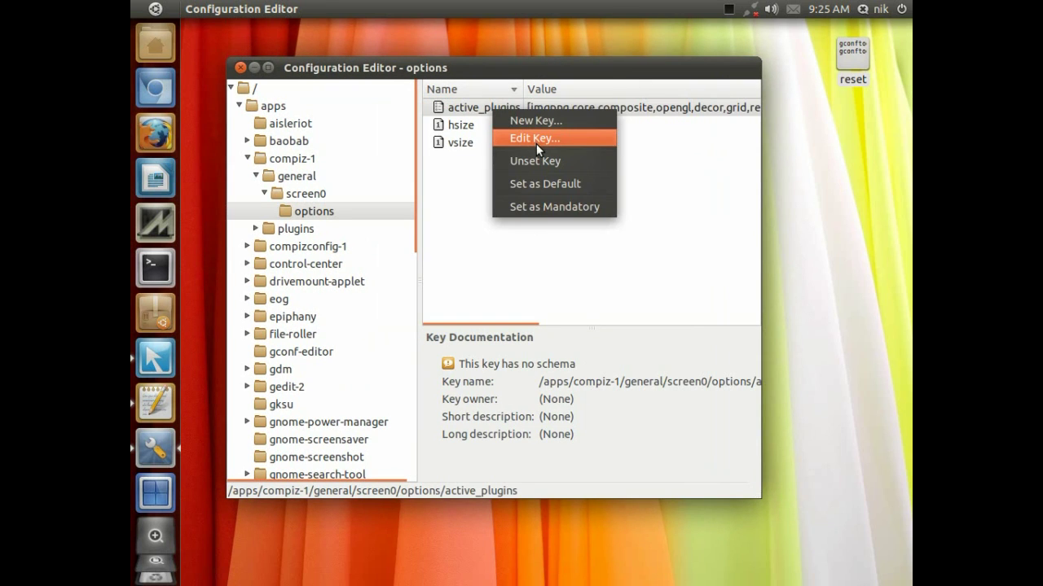
{"action": "left_click", "coordinate": [536, 143]}
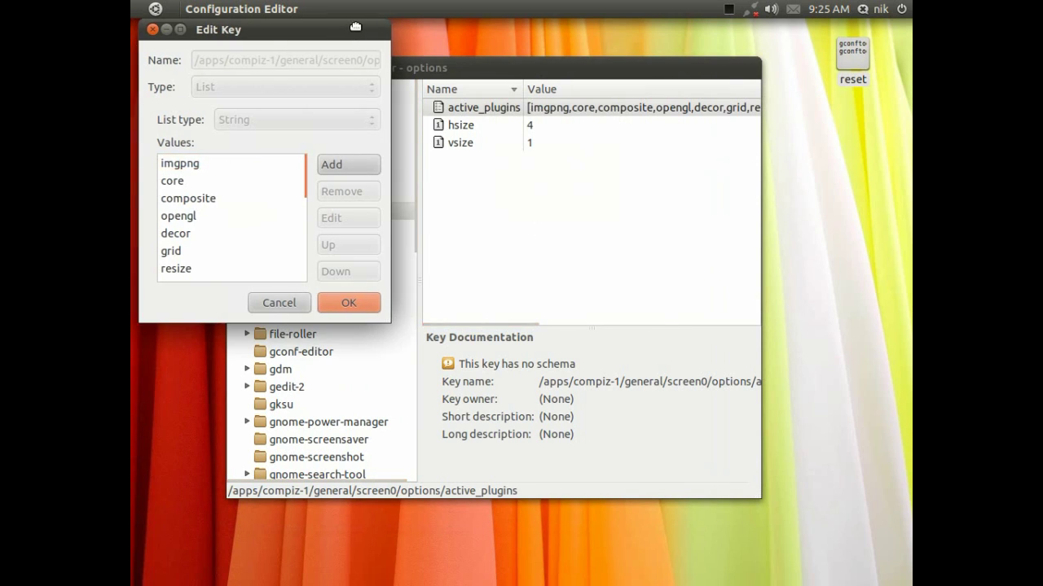
{"action": "left_click_drag", "start_coordinate": [355, 28], "coordinate": [595, 45]}
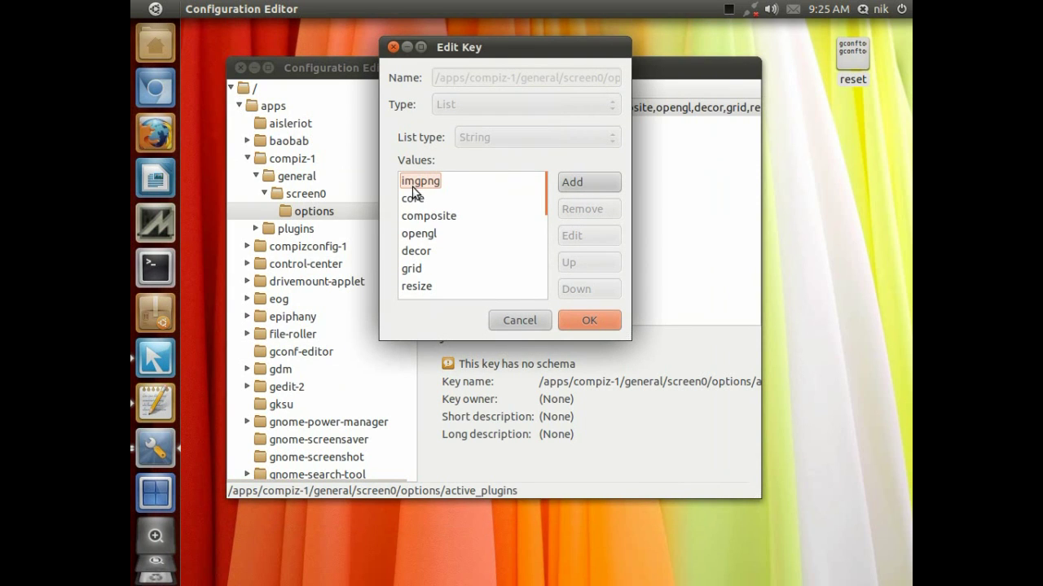
- Examine the order of the active_plugins values from start to end, selecting the imgpng and unityshell entries
{"action": "scroll", "coordinate": [412, 263], "scroll_direction": "down", "scroll_amount": 2}
{"action": "scroll", "coordinate": [416, 261], "scroll_direction": "up", "scroll_amount": 2}
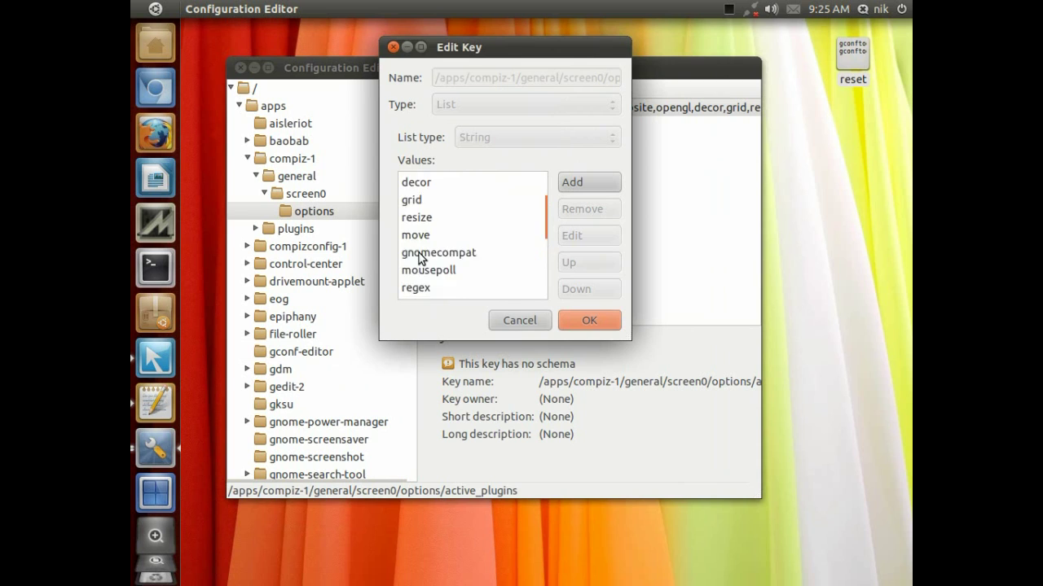
{"action": "scroll", "coordinate": [419, 257], "scroll_direction": "down", "scroll_amount": 2}
{"action": "scroll", "coordinate": [430, 219], "scroll_direction": "up", "scroll_amount": 2}
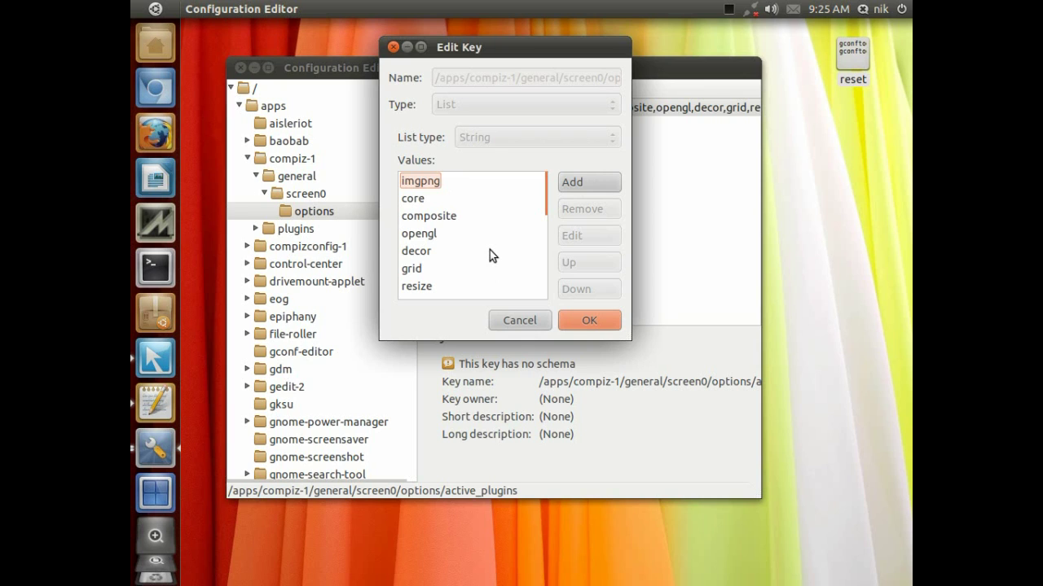
{"action": "scroll", "coordinate": [490, 251], "scroll_direction": "down", "scroll_amount": 3}
{"action": "scroll", "coordinate": [490, 251], "scroll_direction": "up", "scroll_amount": 3}
{"action": "left_click", "coordinate": [435, 186]}
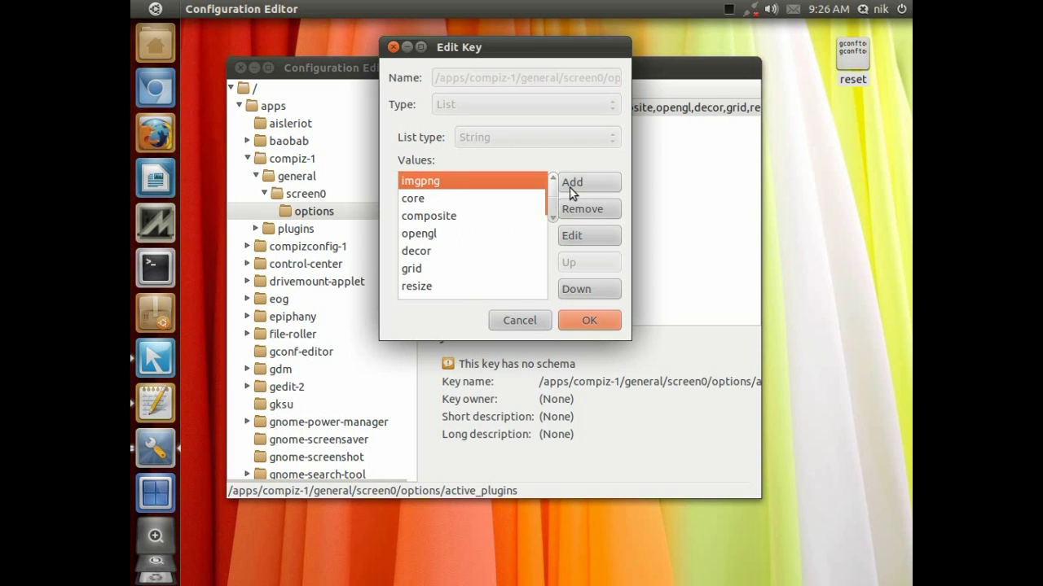
{"action": "left_click_drag", "start_coordinate": [552, 210], "coordinate": [549, 320]}
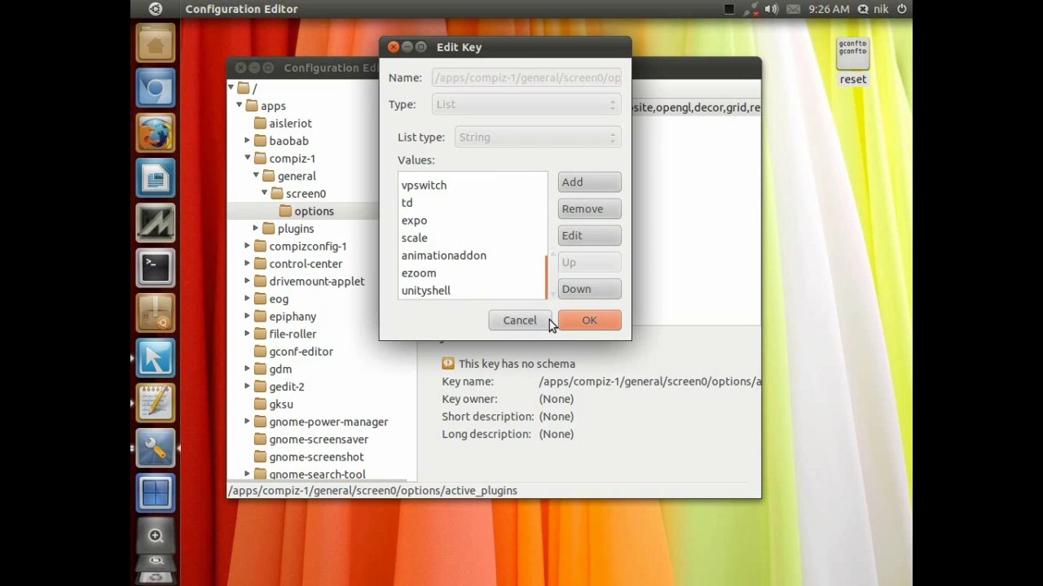
{"action": "left_click", "coordinate": [456, 284]}
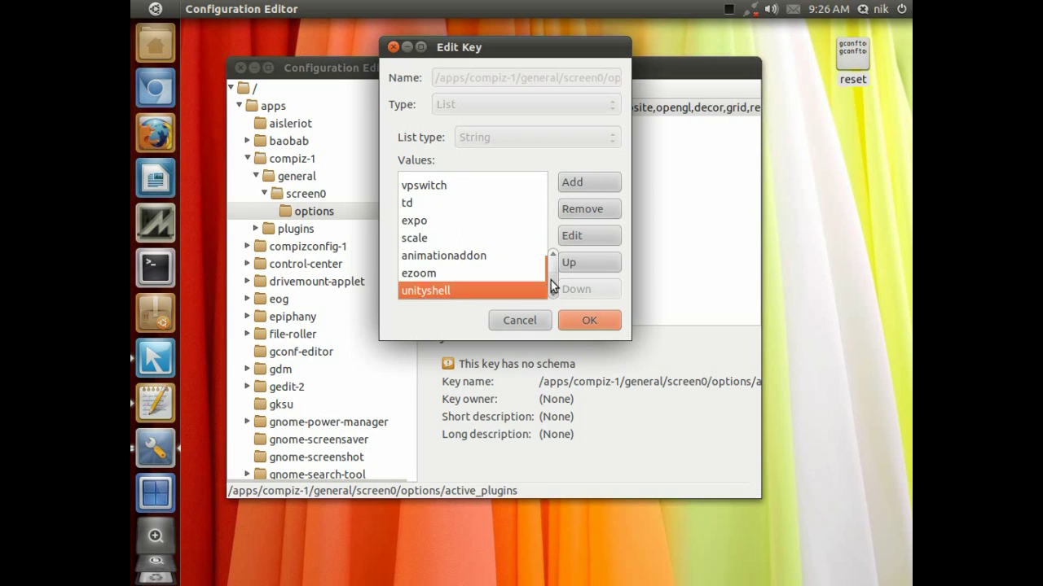
{"action": "scroll", "coordinate": [551, 280], "scroll_direction": "up", "scroll_amount": 10}
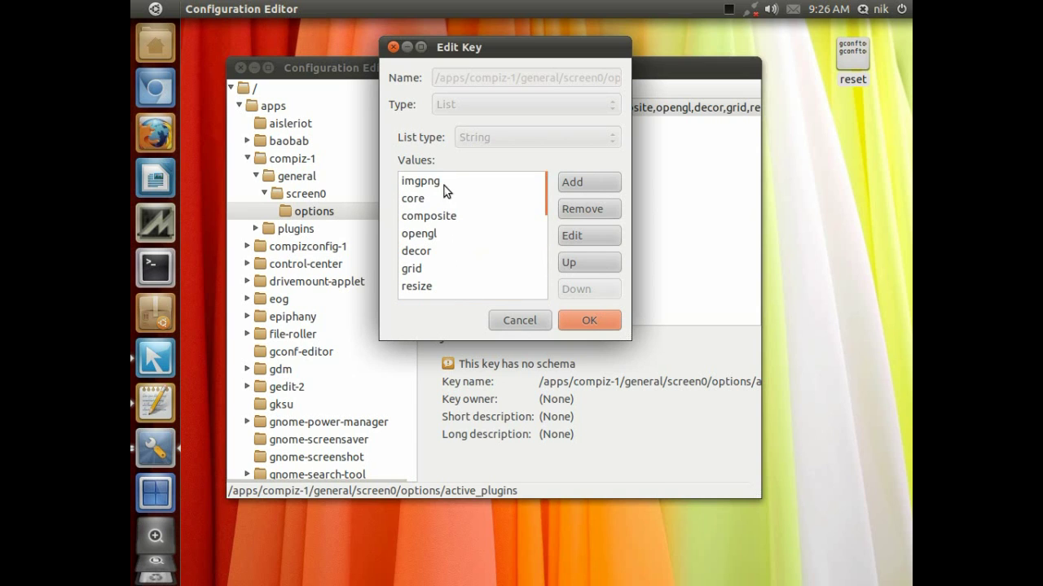
{"action": "left_click", "coordinate": [470, 182]}
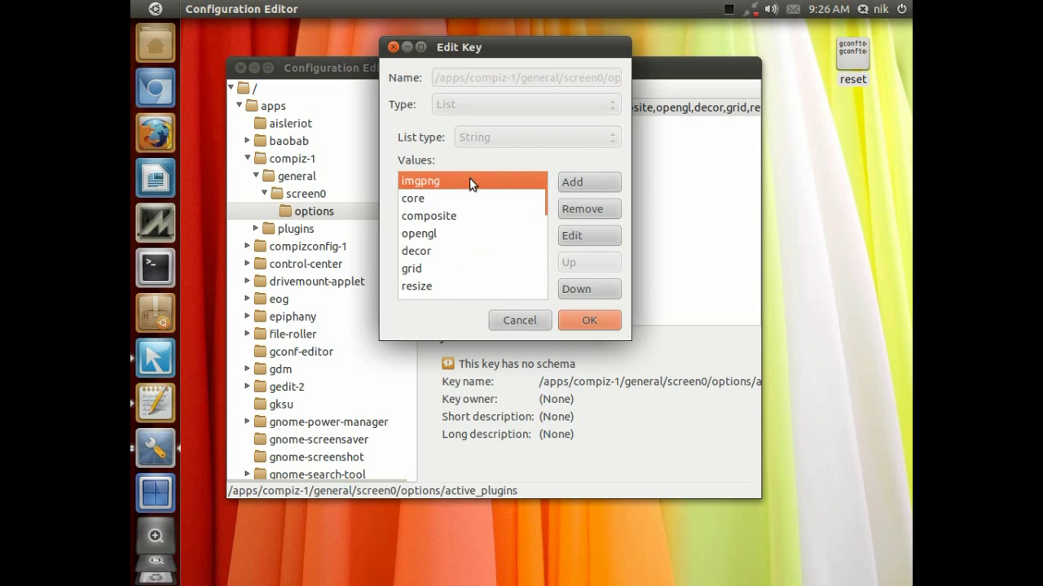
- Dismiss the active_plugins key dialog without changes and close the Configuration Editor
{"action": "left_click", "coordinate": [841, 321]}
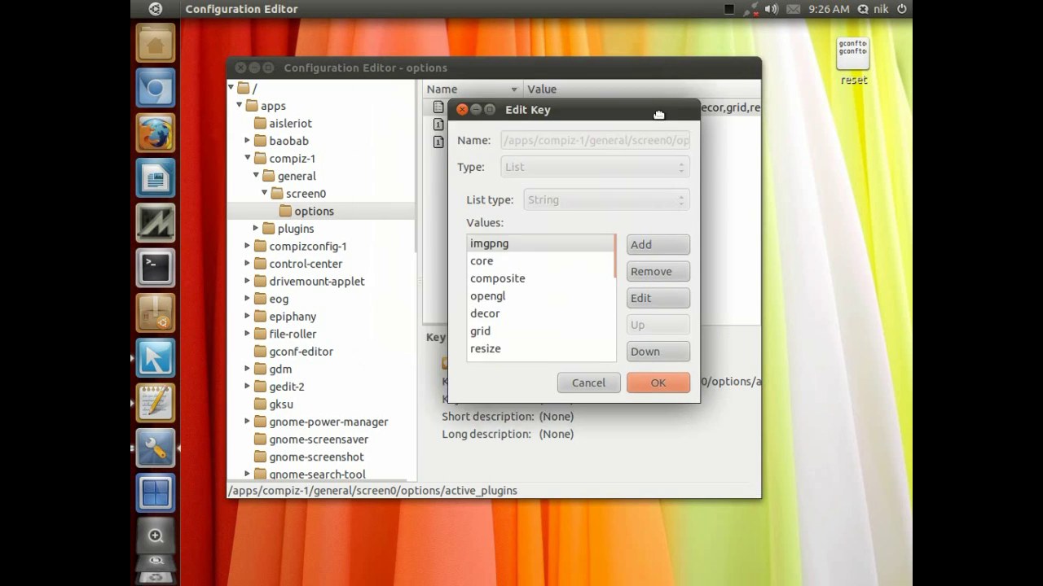
{"action": "left_click", "coordinate": [447, 121]}
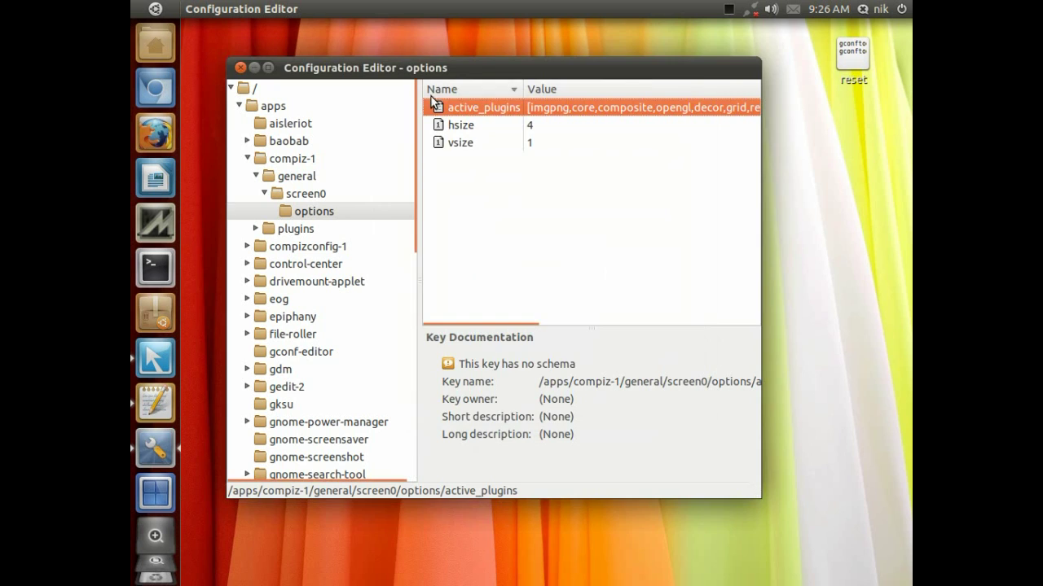
{"action": "left_click", "coordinate": [296, 90]}
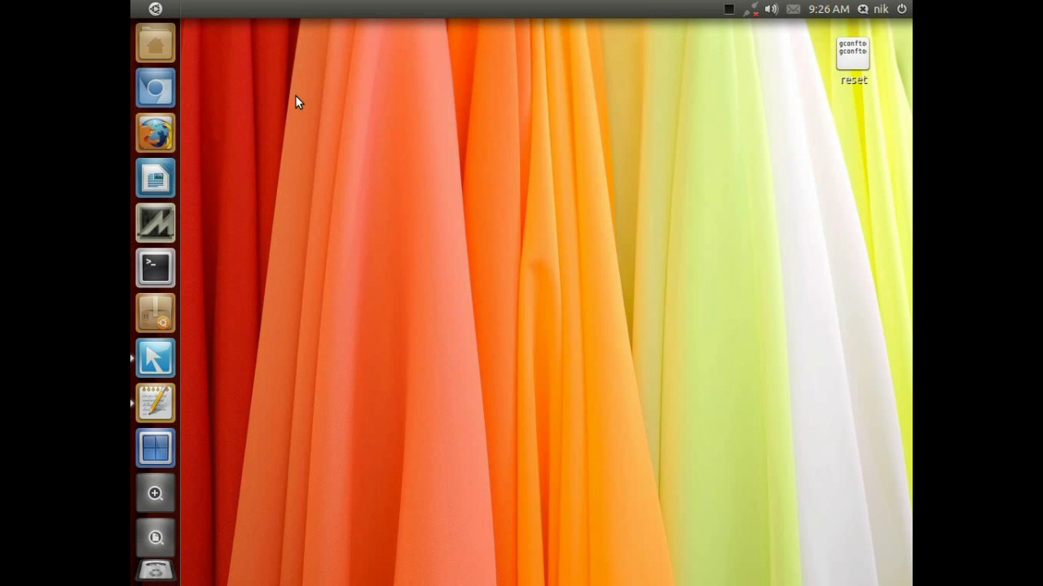
- Bring back CompizConfig Settings Manager, return to the plugin overview, review the enabled plugins across all categories, and close the manager
{"action": "left_click", "coordinate": [150, 354]}
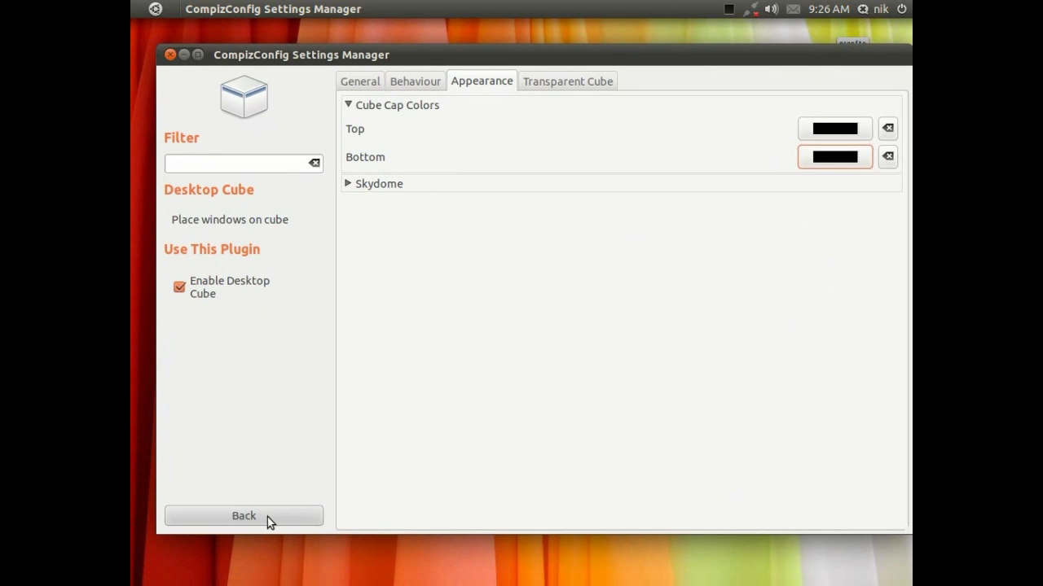
{"action": "left_click", "coordinate": [267, 518]}
{"action": "scroll", "coordinate": [554, 373], "scroll_direction": "down", "scroll_amount": 8}
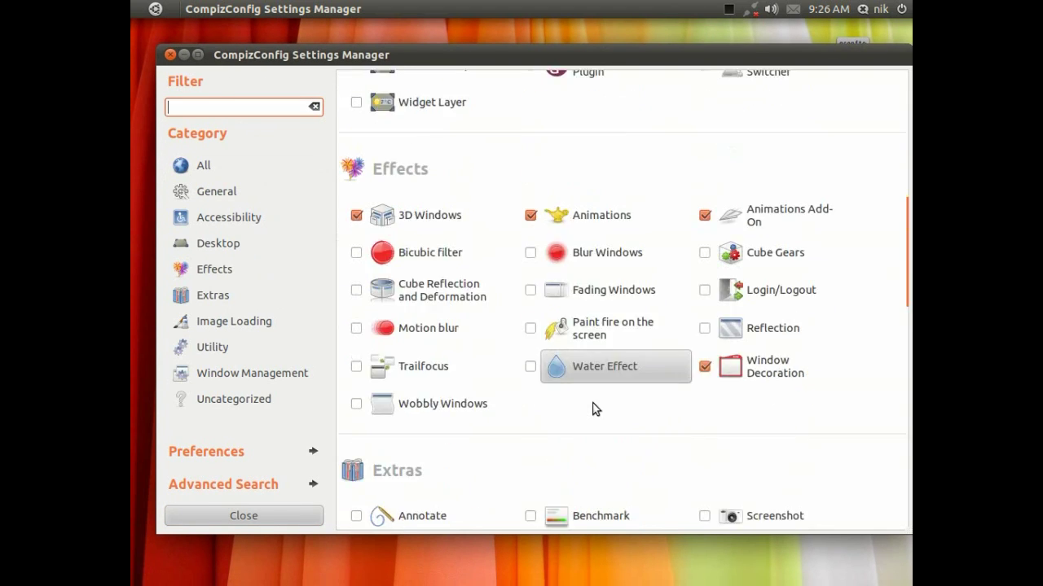
{"action": "scroll", "coordinate": [682, 379], "scroll_direction": "down", "scroll_amount": 10}
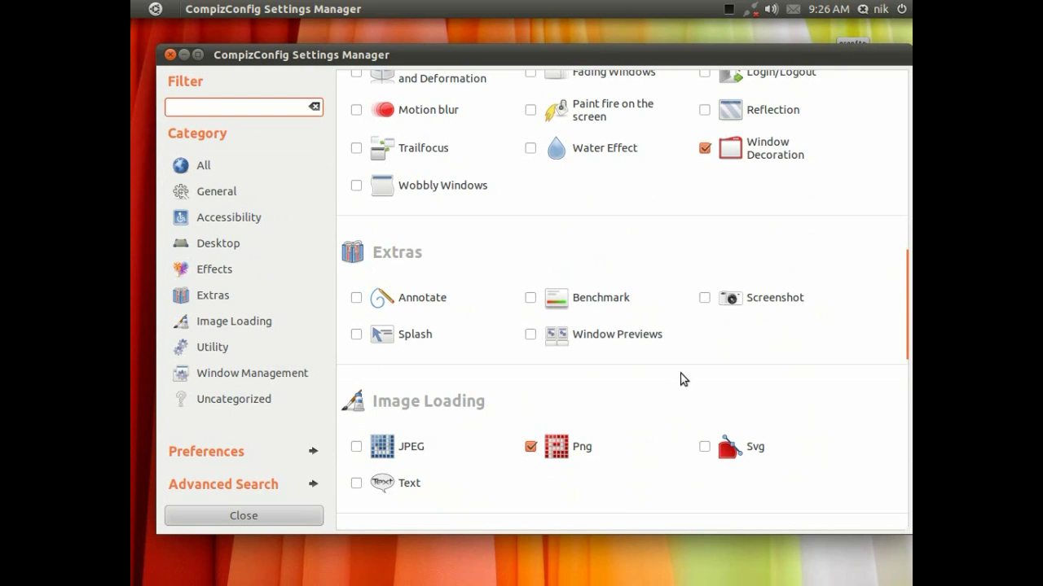
{"action": "scroll", "coordinate": [682, 379], "scroll_direction": "down", "scroll_amount": 6}
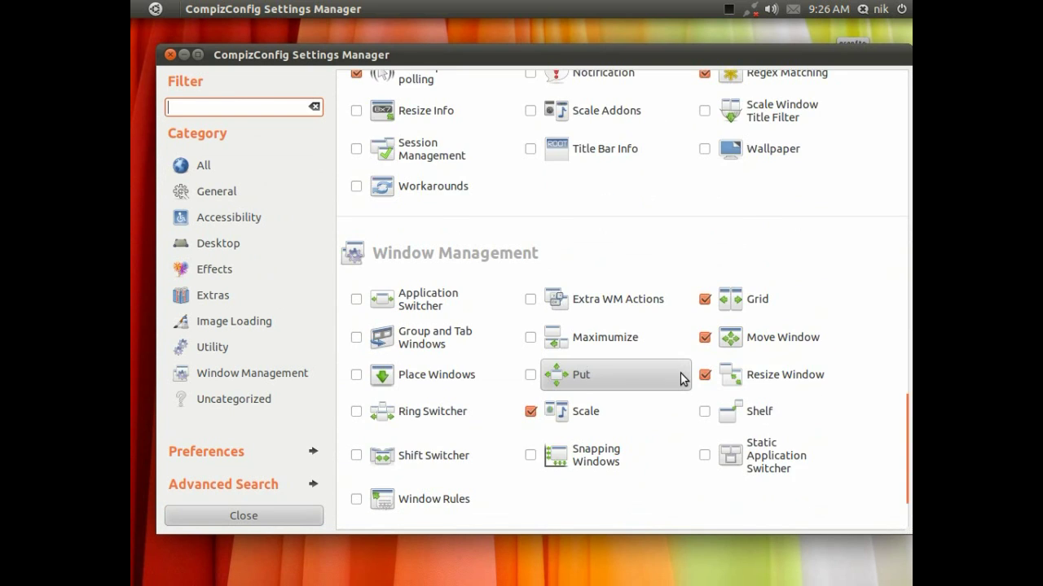
{"action": "scroll", "coordinate": [682, 461], "scroll_direction": "up", "scroll_amount": 4}
{"action": "scroll", "coordinate": [682, 456], "scroll_direction": "up", "scroll_amount": 10}
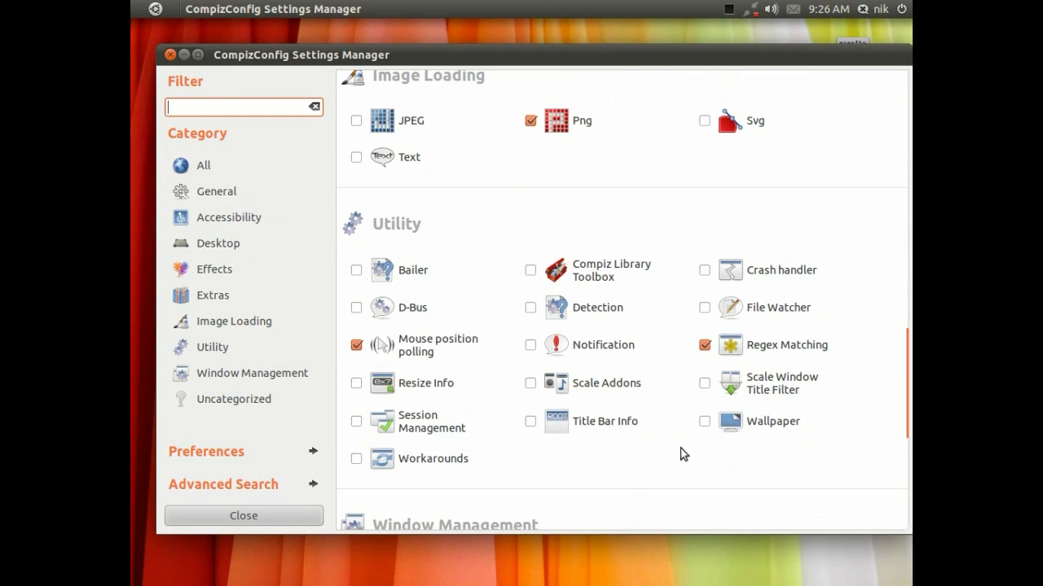
{"action": "scroll", "coordinate": [683, 447], "scroll_direction": "up", "scroll_amount": 5}
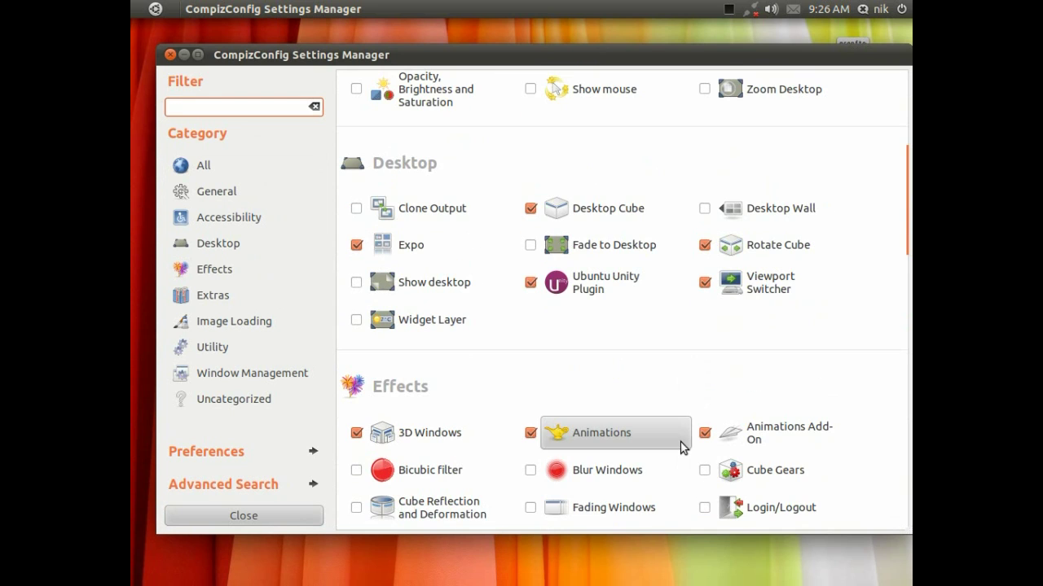
{"action": "scroll", "coordinate": [652, 346], "scroll_direction": "up", "scroll_amount": 5}
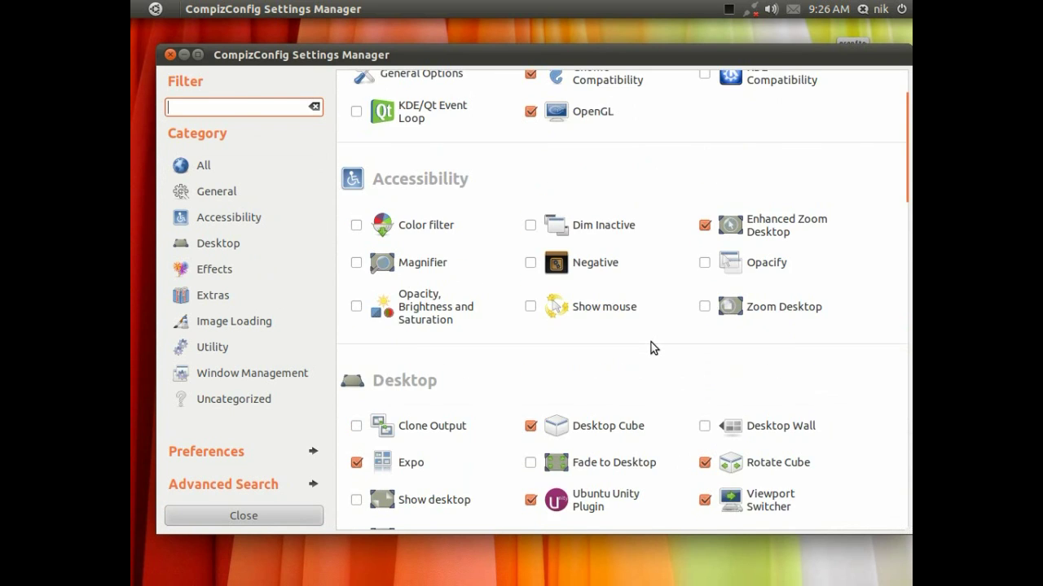
{"action": "scroll", "coordinate": [677, 279], "scroll_direction": "down", "scroll_amount": 4}
{"action": "scroll", "coordinate": [677, 275], "scroll_direction": "down", "scroll_amount": 12}
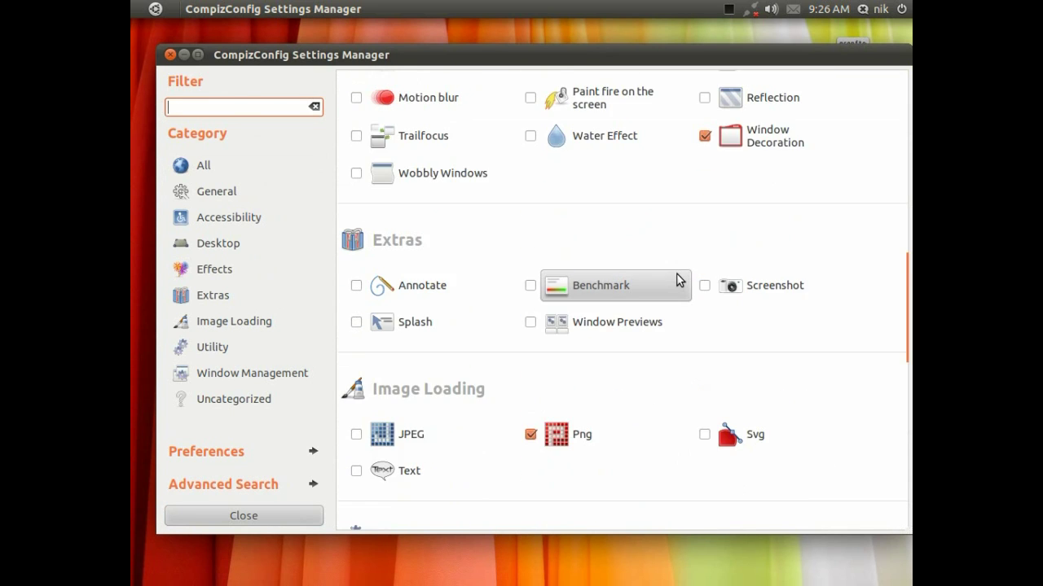
{"action": "scroll", "coordinate": [677, 290], "scroll_direction": "down", "scroll_amount": 3}
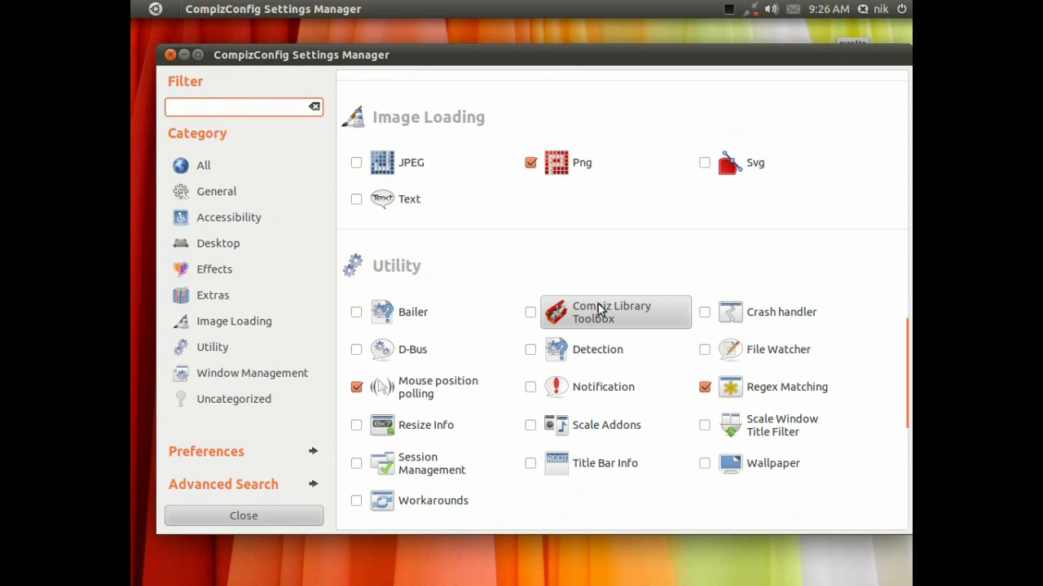
{"action": "left_click", "coordinate": [170, 55]}
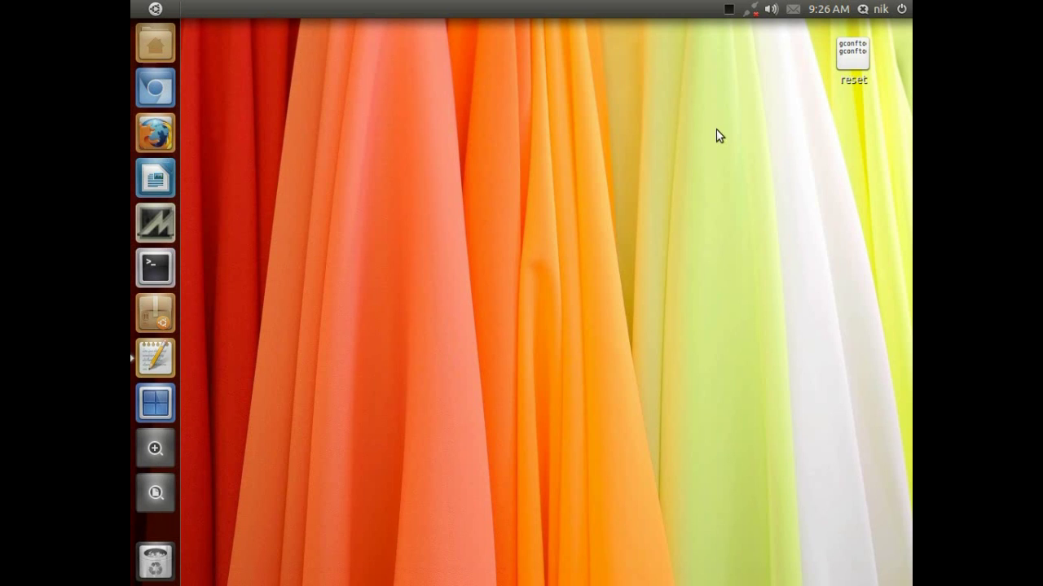